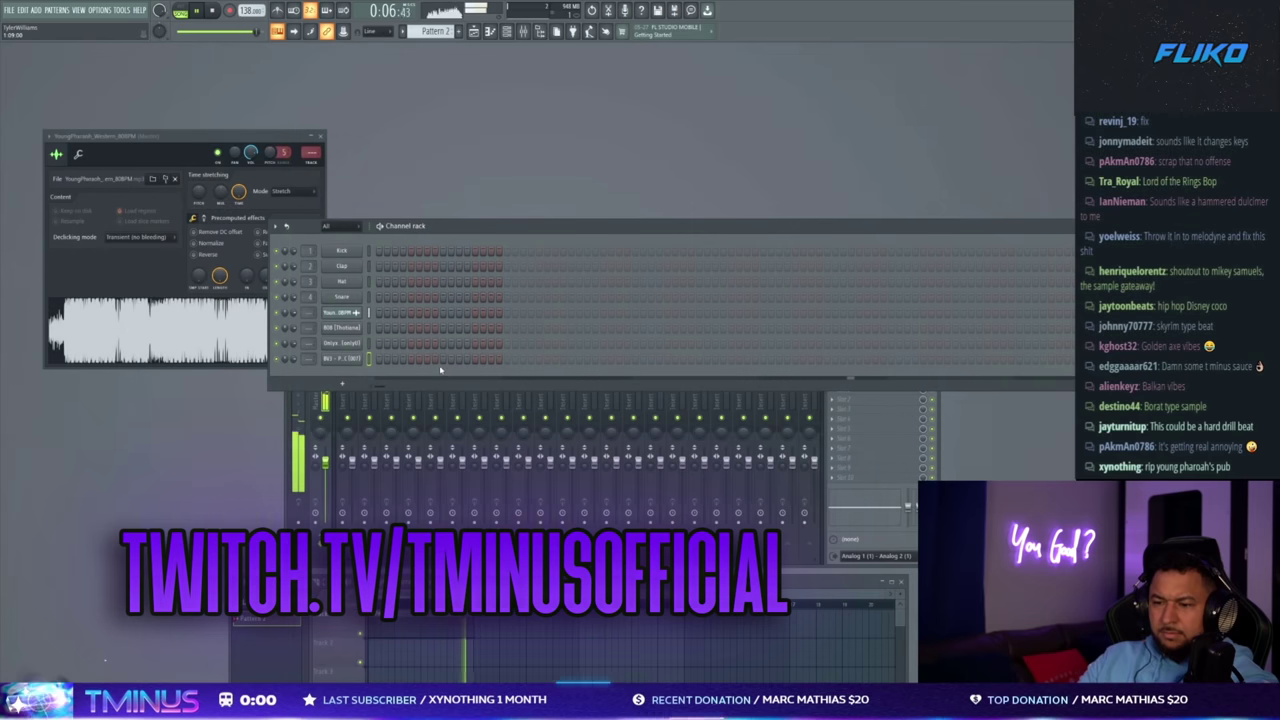
- Place additional hits on the BV3 - PERC channel and the snare channel beneath it, and boost the percussion sample
{"action": "left_click", "coordinate": [341, 358]}
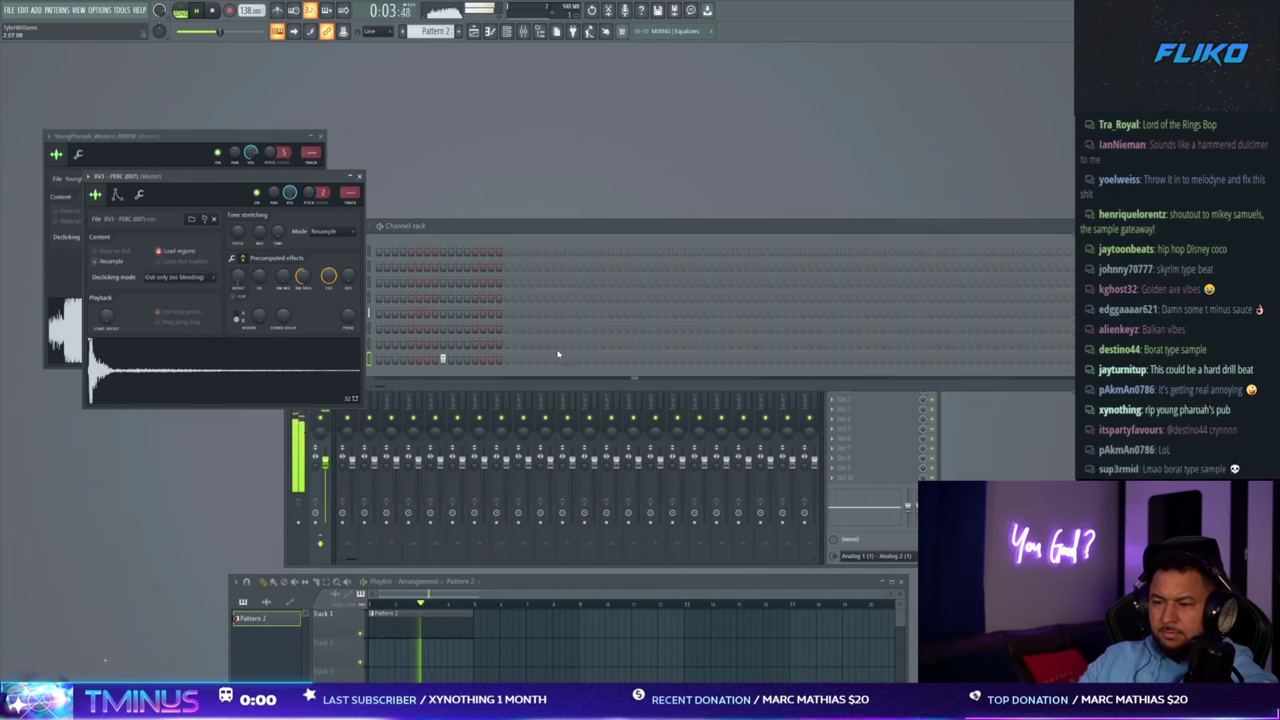
{"action": "left_click", "coordinate": [690, 360]}
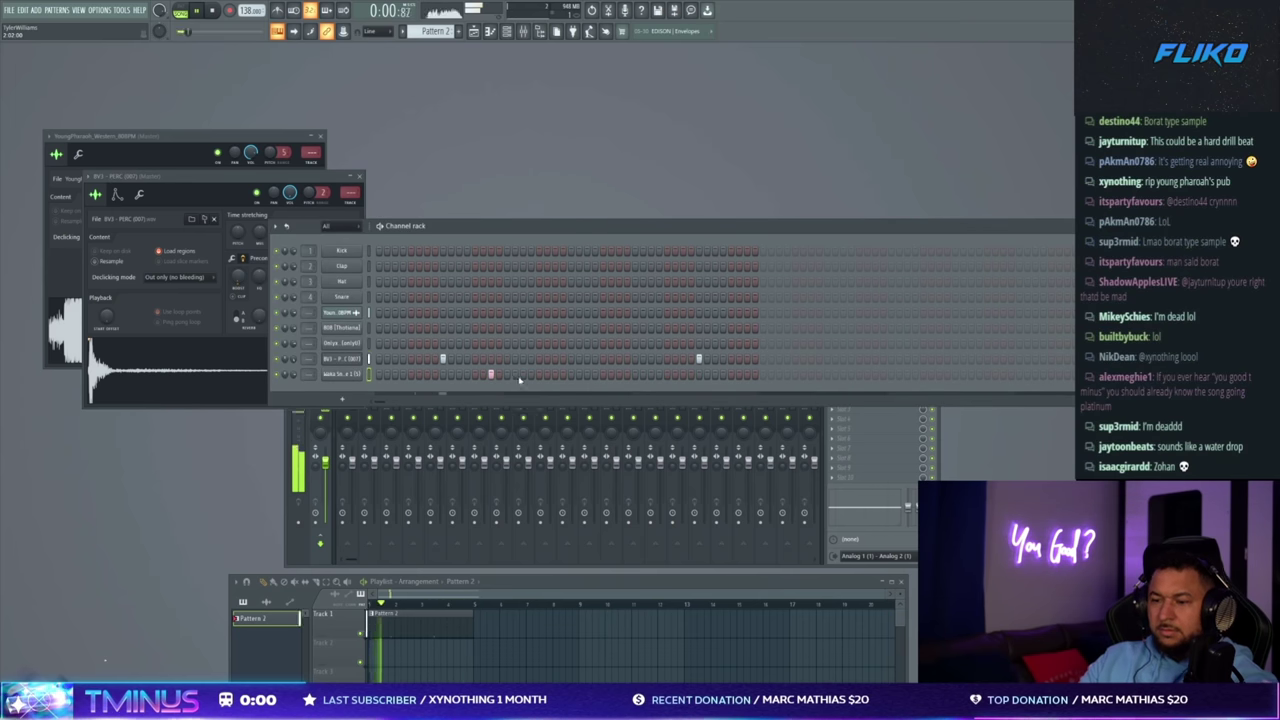
{"action": "left_click", "coordinate": [521, 374]}
{"action": "left_click", "coordinate": [569, 358]}
{"action": "left_click", "coordinate": [219, 318]}
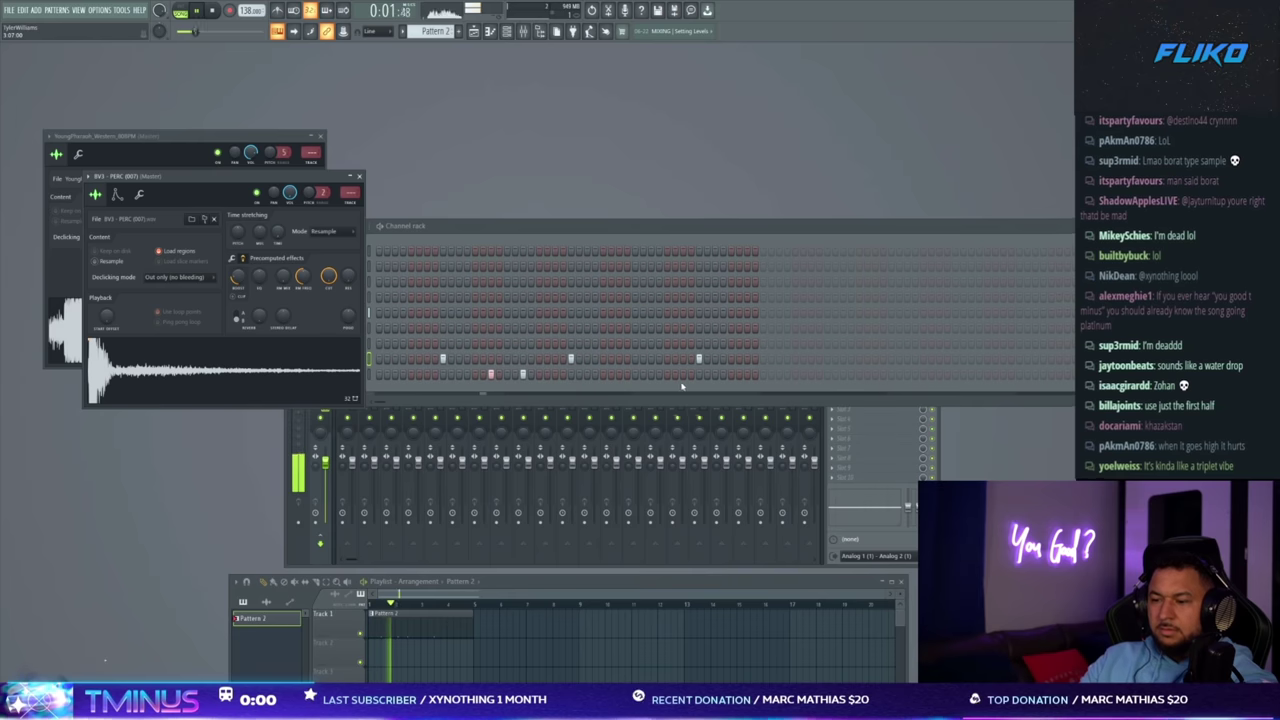
{"action": "left_click", "coordinate": [643, 374]}
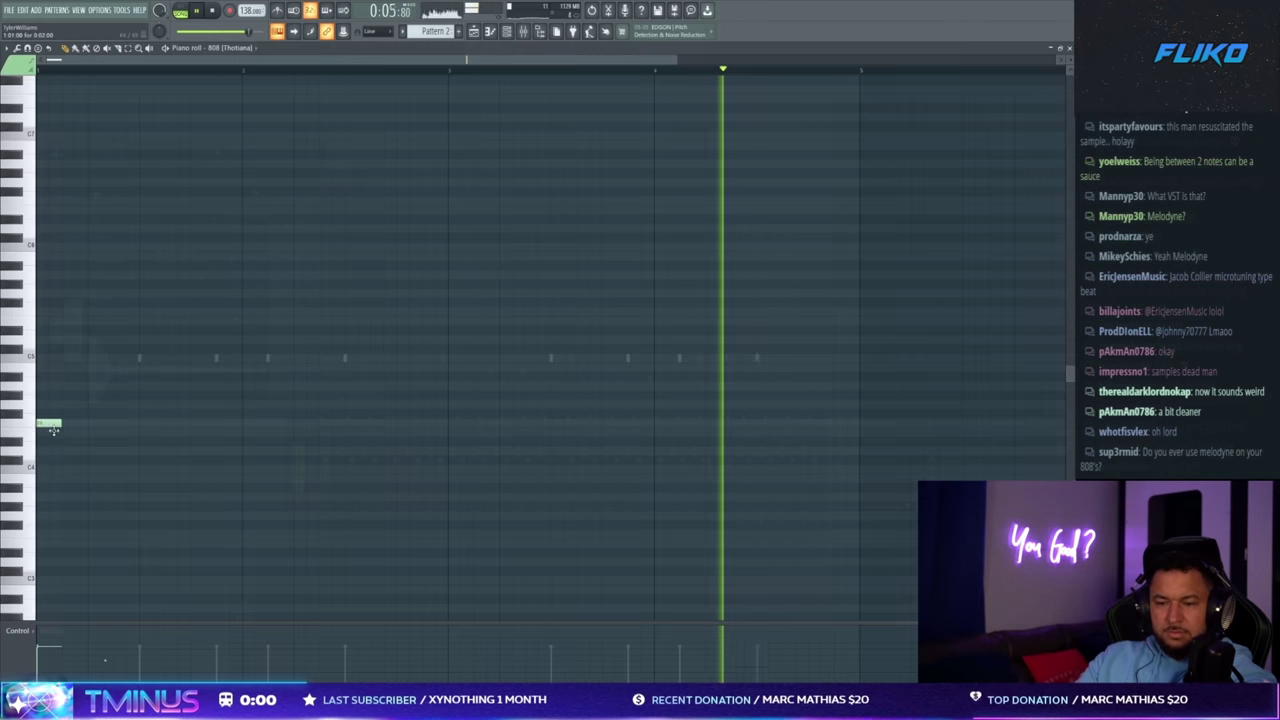
- Draw the 808 bassline with D4 notes on beats 1 and 4 of bar 1 and A4 notes on beats 1 and 4 of bar 3
{"action": "left_click_drag", "start_coordinate": [52, 426], "coordinate": [113, 456]}
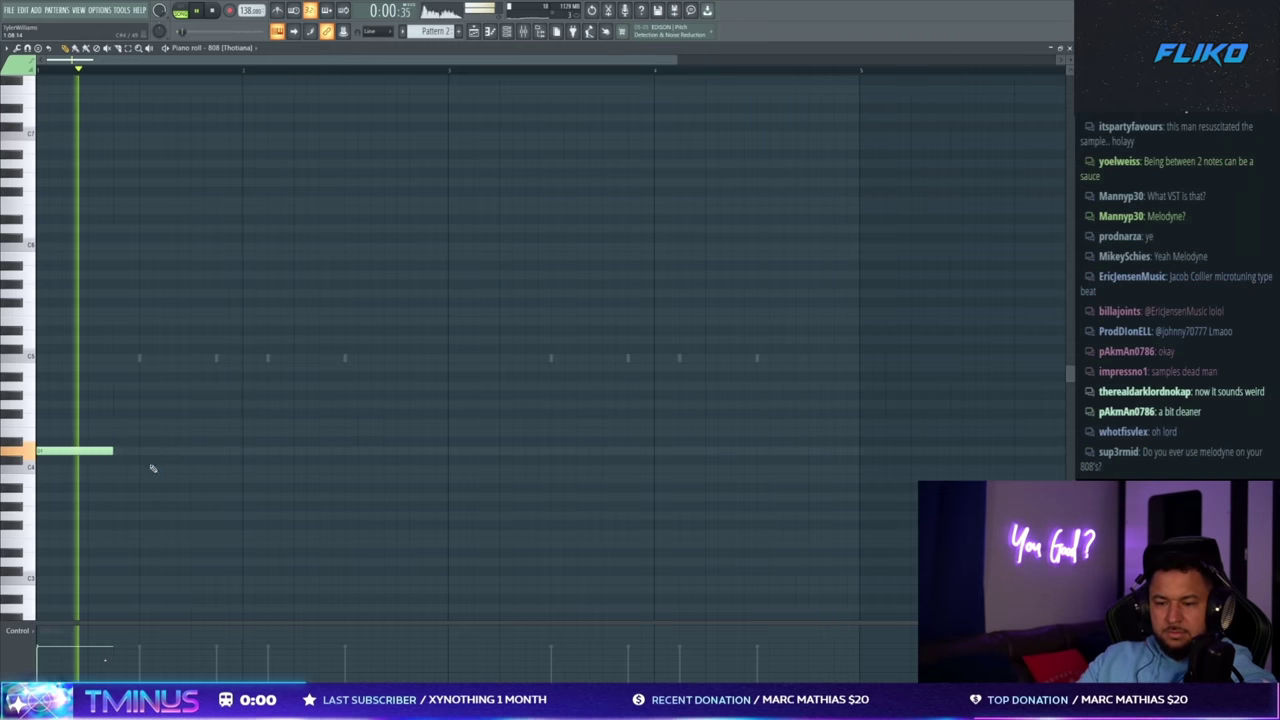
{"action": "left_click", "coordinate": [203, 451]}
{"action": "left_click_drag", "start_coordinate": [198, 451], "coordinate": [186, 451]}
{"action": "left_click", "coordinate": [452, 386]}
{"action": "left_click", "coordinate": [606, 387]}
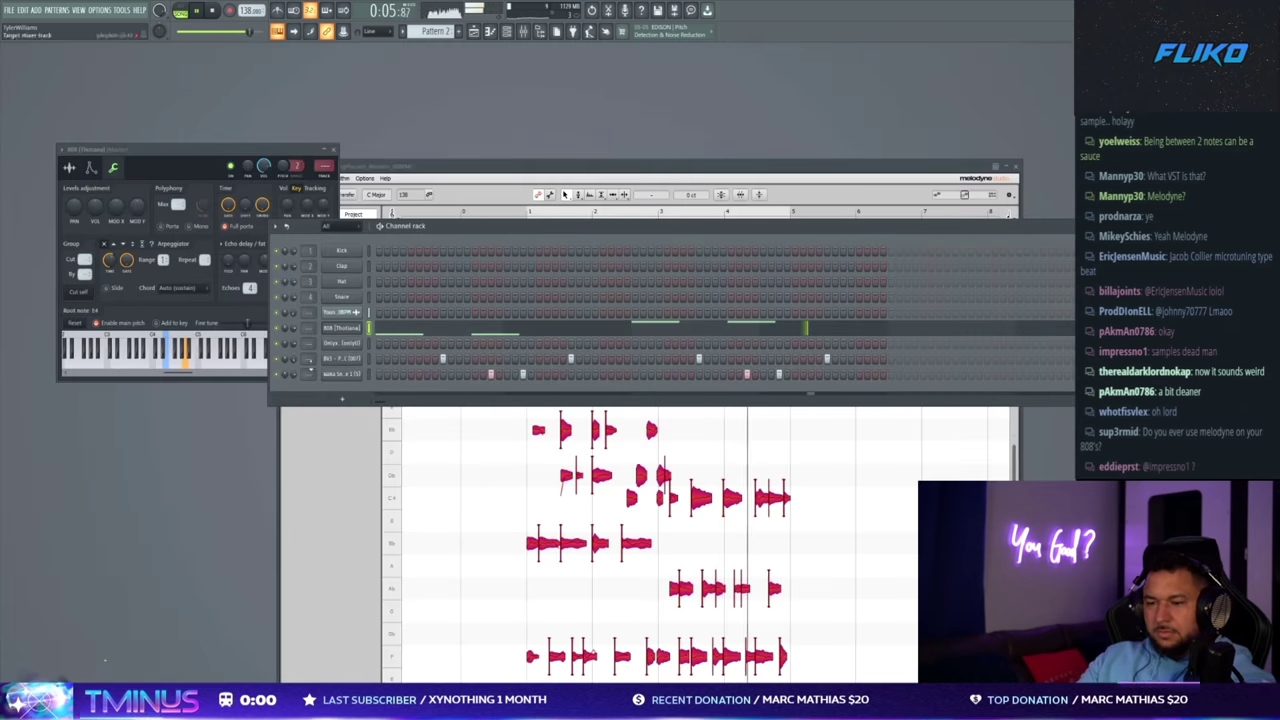
- Open the 808 channel settings and raise the second 808 note to F4 in the piano roll
{"action": "left_click", "coordinate": [352, 331]}
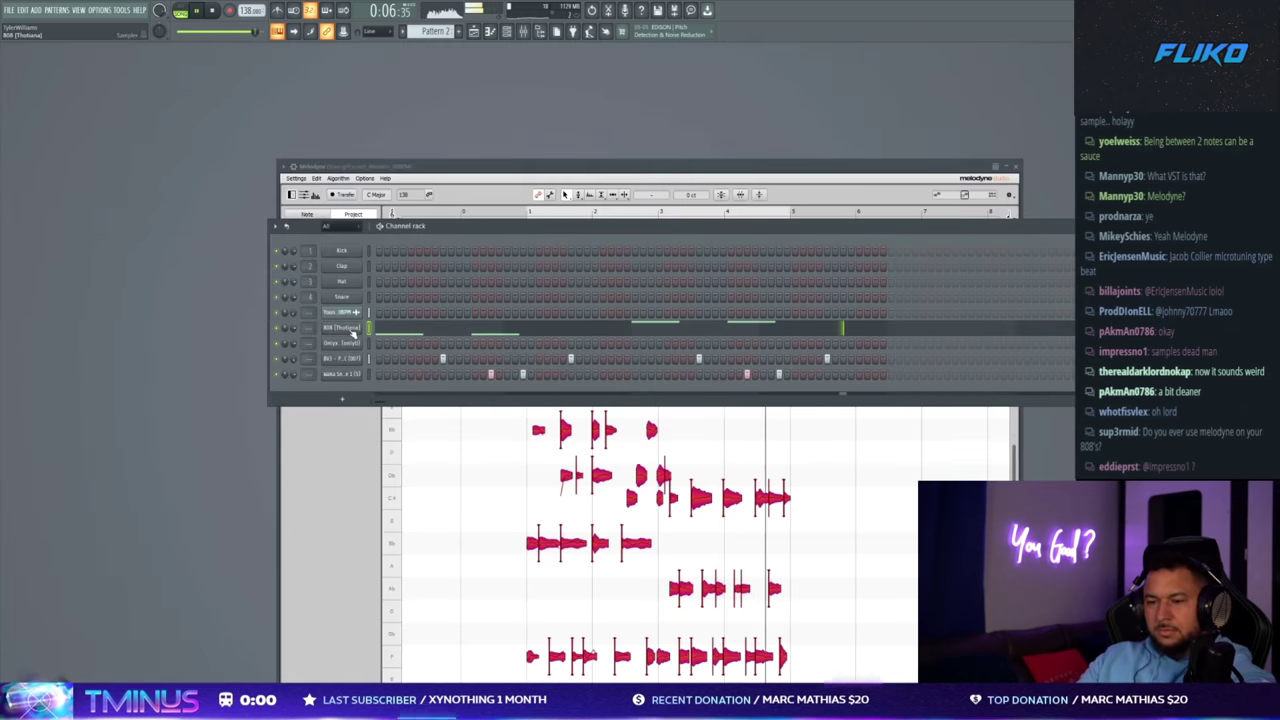
{"action": "left_click", "coordinate": [352, 331]}
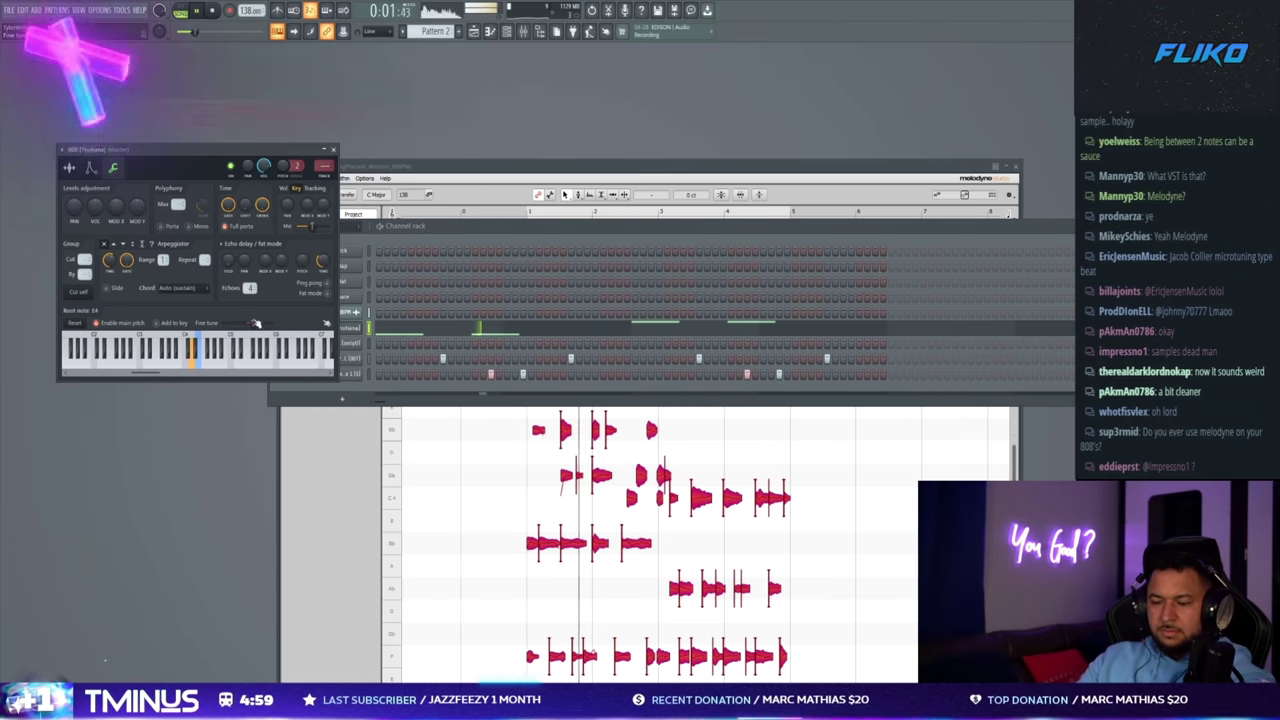
{"action": "left_click", "coordinate": [397, 341]}
{"action": "left_click", "coordinate": [397, 334]}
{"action": "left_click_drag", "start_coordinate": [244, 450], "coordinate": [244, 423]}
{"action": "key", "text": "Escape"}
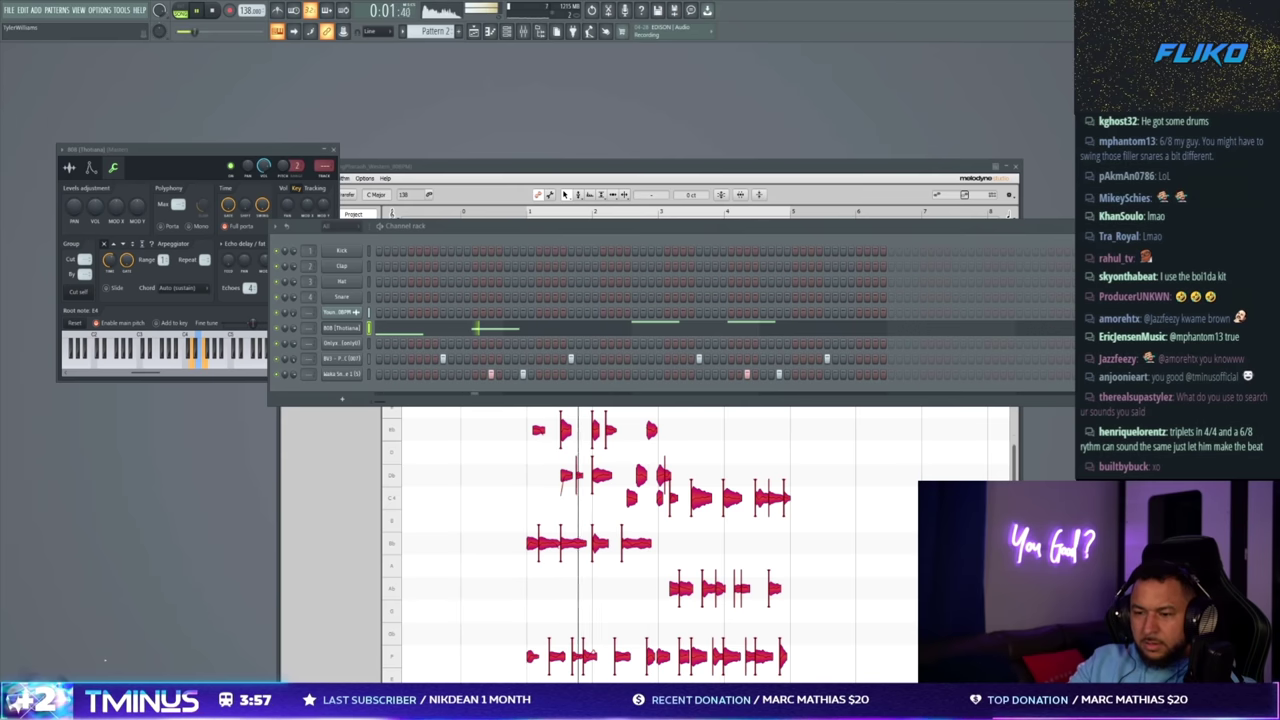
- Add evenly spaced eighth-note HH XO hits on C5 from beat 2 to beat 4 of bar 1
{"action": "left_click", "coordinate": [508, 328]}
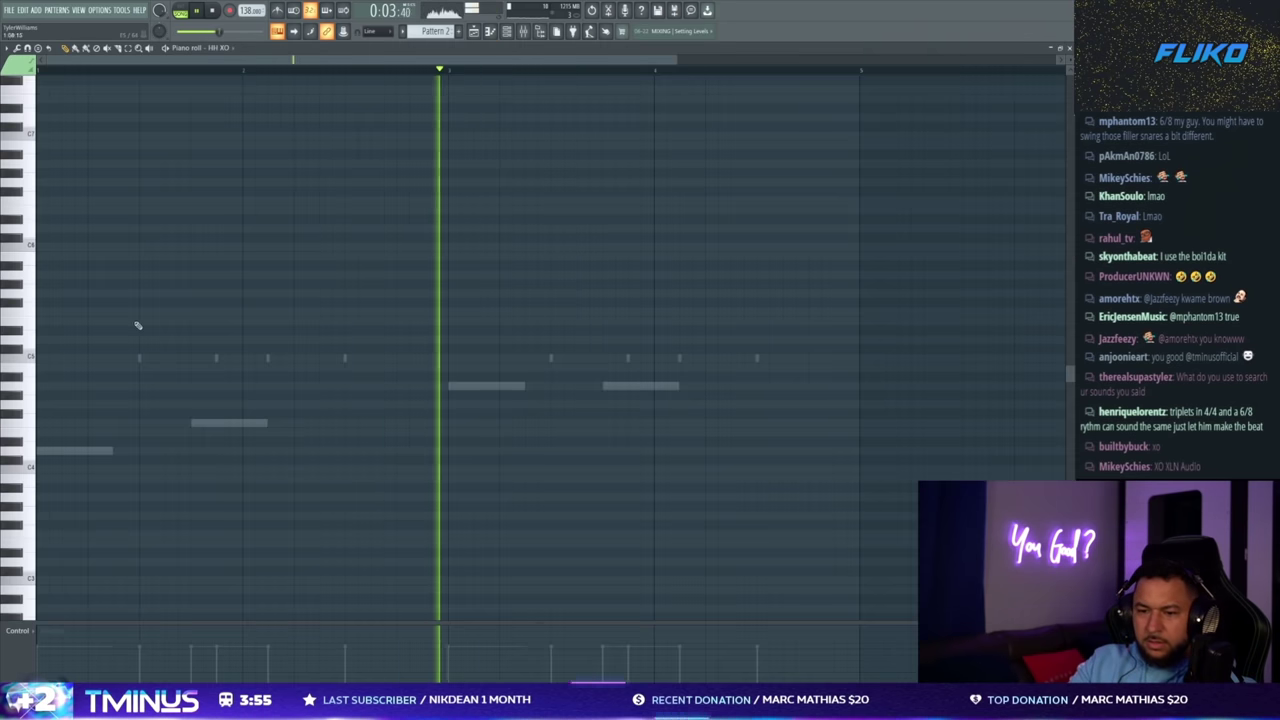
{"action": "left_click", "coordinate": [91, 358]}
{"action": "left_click_drag", "start_coordinate": [164, 358], "coordinate": [100, 358]}
{"action": "left_click", "coordinate": [129, 358]}
{"action": "left_click", "coordinate": [115, 358]}
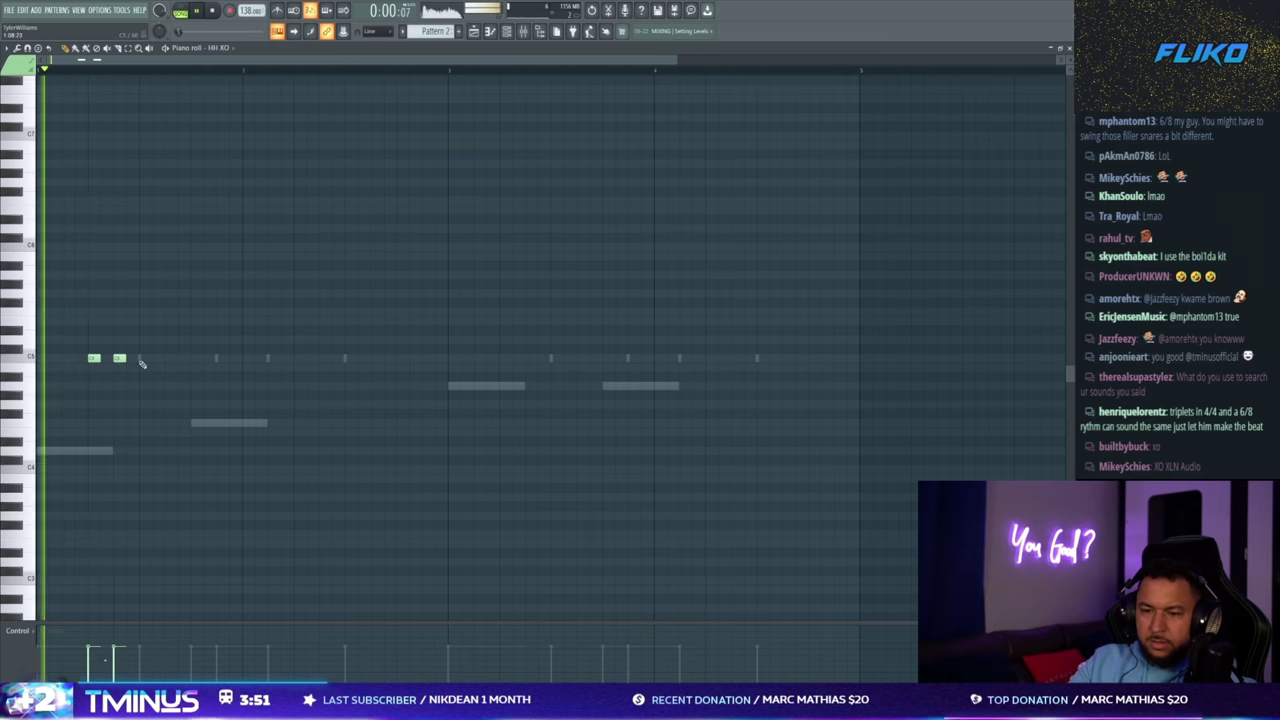
{"action": "left_click", "coordinate": [145, 358]}
{"action": "left_click", "coordinate": [171, 358]}
{"action": "left_click", "coordinate": [197, 358]}
- Set the snap to 1/3 step and fill beat 4 of bar 1 with a fast four-note hi-hat roll on C5
{"action": "left_click", "coordinate": [391, 31]}
{"action": "left_click", "coordinate": [383, 105]}
{"action": "left_click_drag", "start_coordinate": [202, 358], "coordinate": [197, 358]}
{"action": "left_click", "coordinate": [203, 358]}
{"action": "left_click", "coordinate": [212, 358]}
{"action": "left_click", "coordinate": [222, 358]}
- Duplicate the hi-hat phrase into bar 2 and add a C5 hit at the start of that bar
{"action": "key", "text": "ctrl+a"}
{"action": "key", "text": "ctrl+b"}
{"action": "left_click", "coordinate": [260, 380], "text": "ctrl"}
{"action": "left_click", "coordinate": [245, 358]}
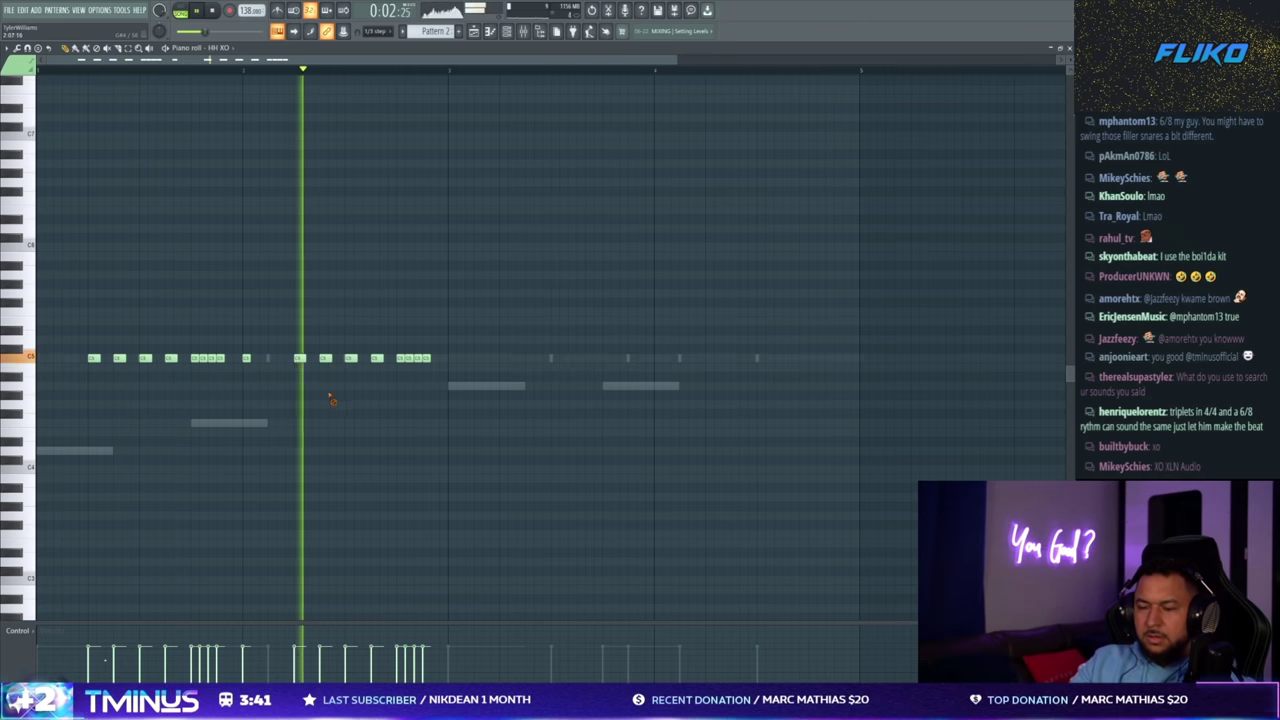
- Add a short descending hi-hat run on B4 and A#4 in bar 2, using 1/6 step snap
{"action": "scroll", "coordinate": [360, 392], "scroll_direction": "up", "scroll_amount": 3}
{"action": "key", "text": "space"}
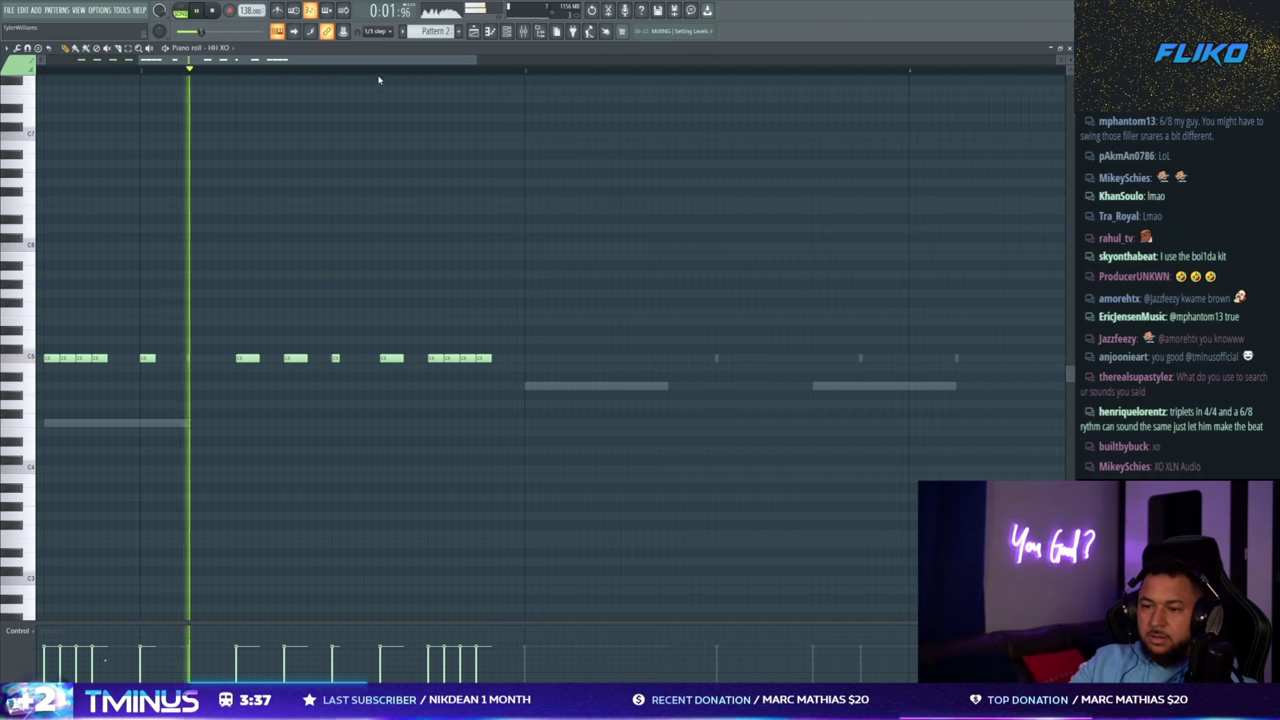
{"action": "left_click", "coordinate": [339, 367]}
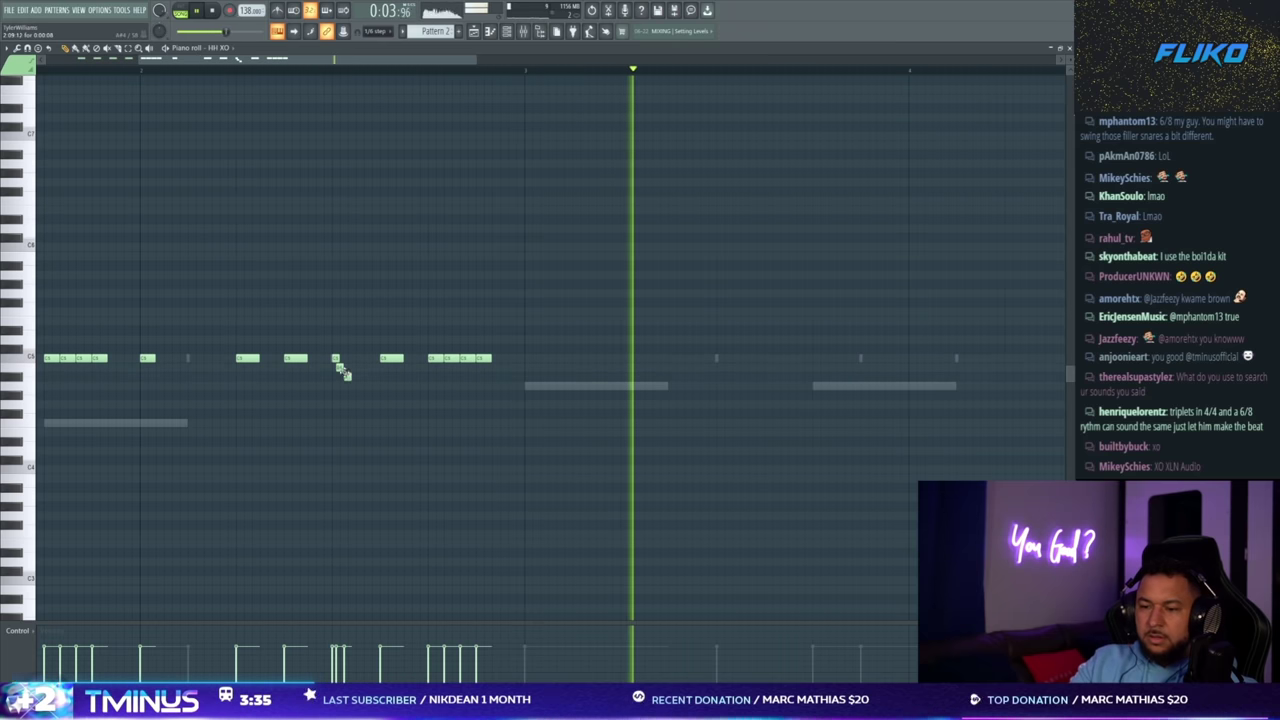
{"action": "left_click", "coordinate": [344, 376]}
{"action": "left_click", "coordinate": [350, 376]}
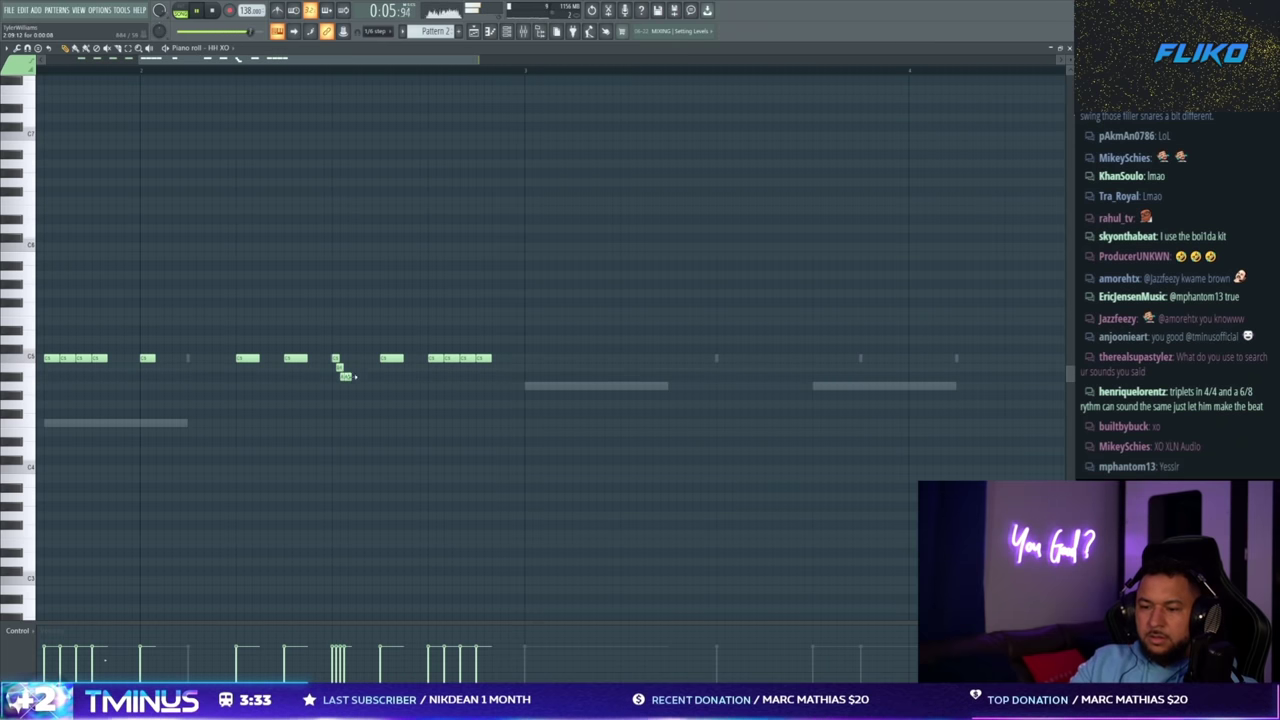
{"action": "key", "text": "F7"}
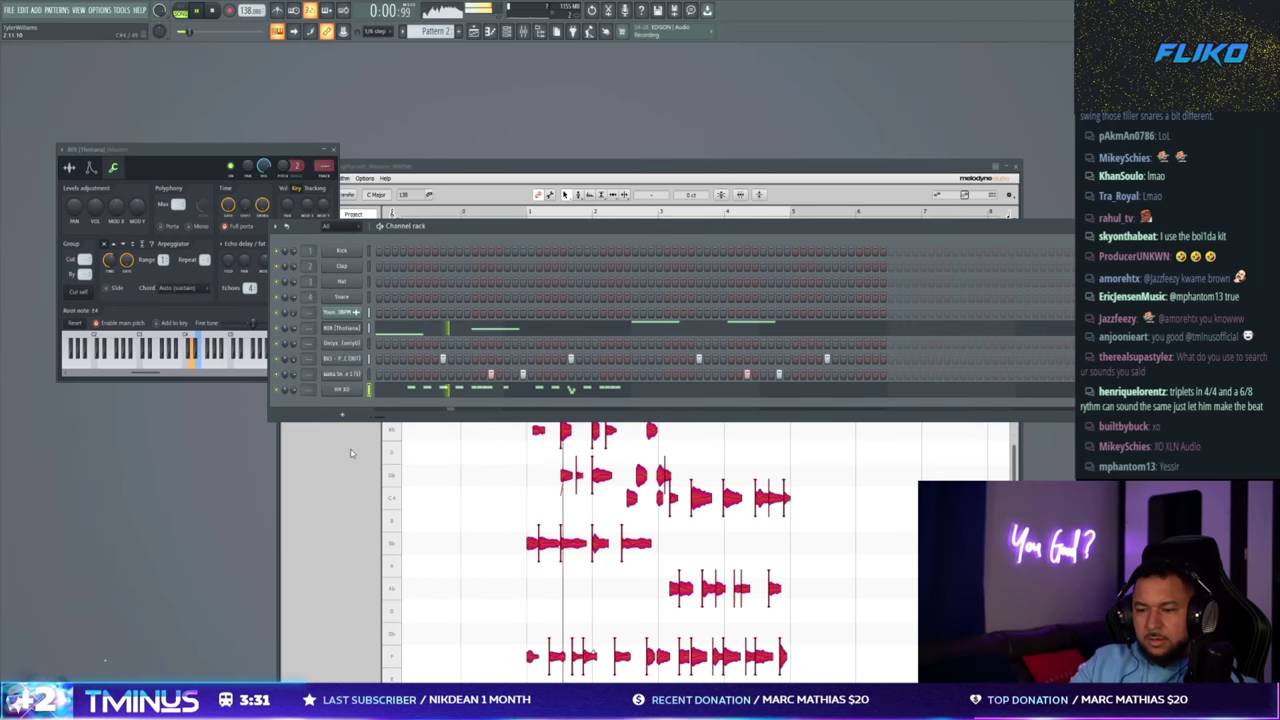
- Reposition the channel rack and open the sampler settings of the HH XO and HHo_Conversation channels
{"action": "left_click", "coordinate": [338, 390]}
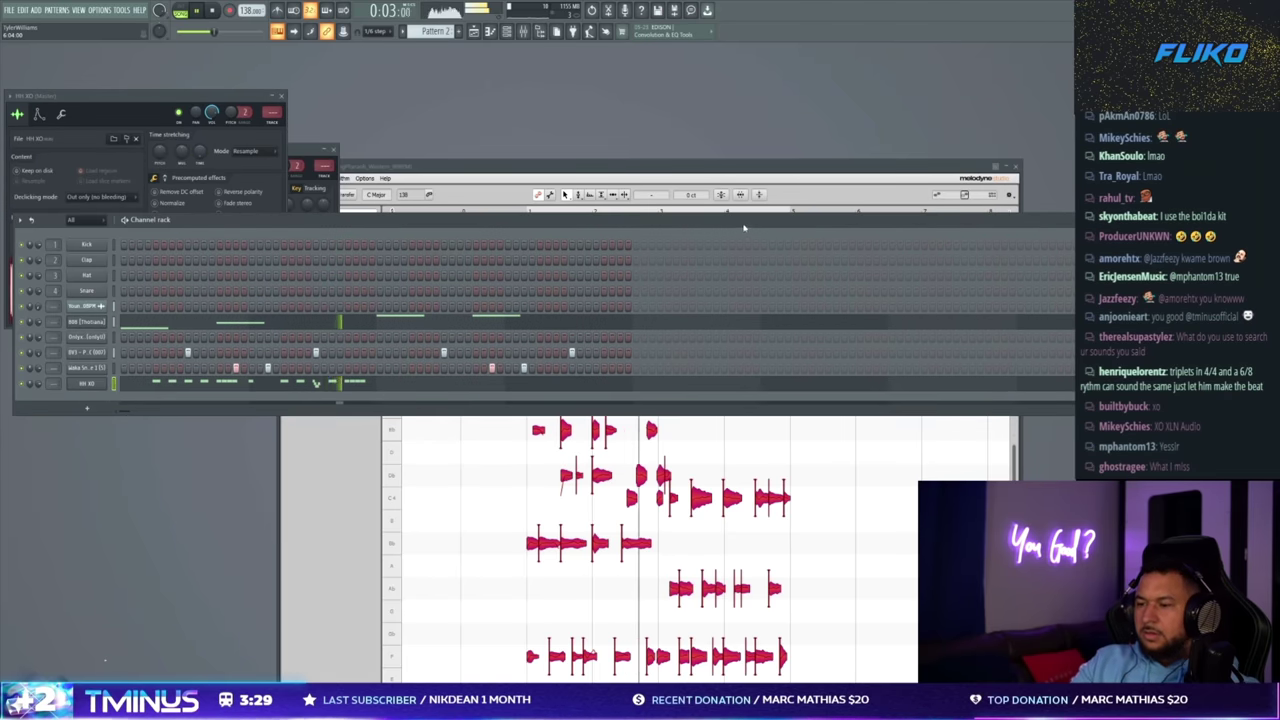
{"action": "left_click_drag", "start_coordinate": [744, 226], "coordinate": [438, 223]}
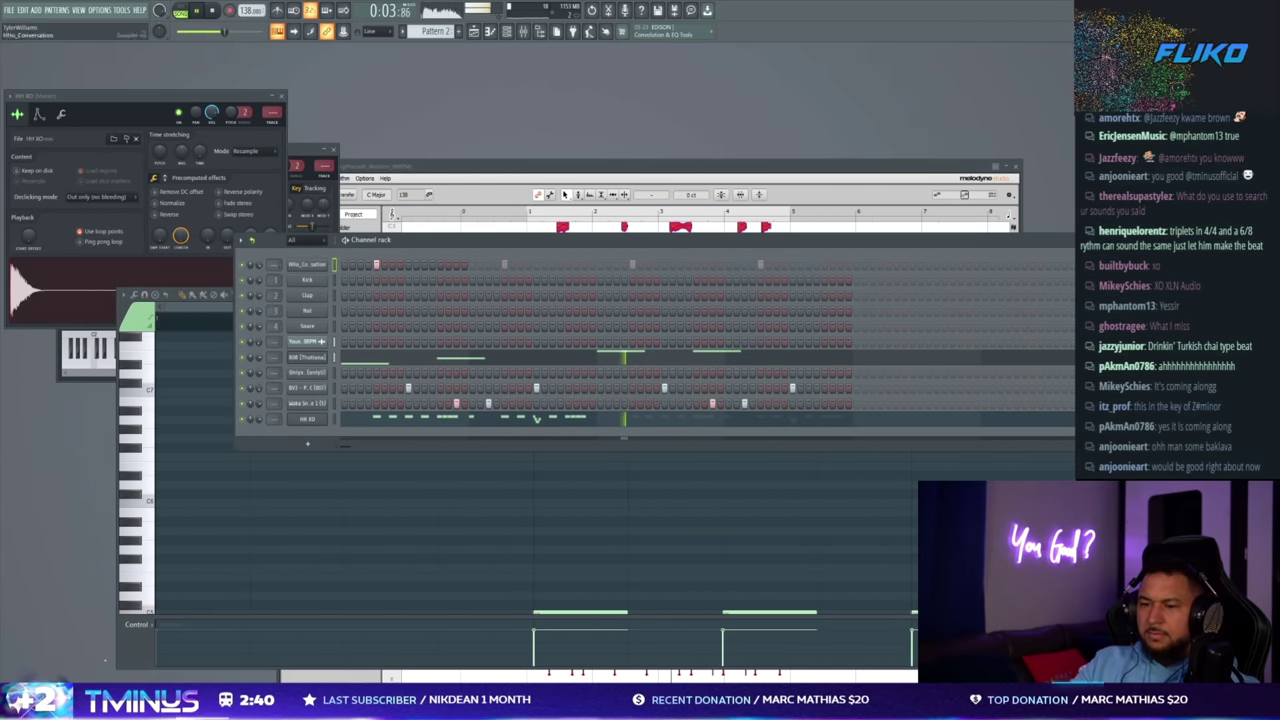
{"action": "left_click", "coordinate": [307, 265]}
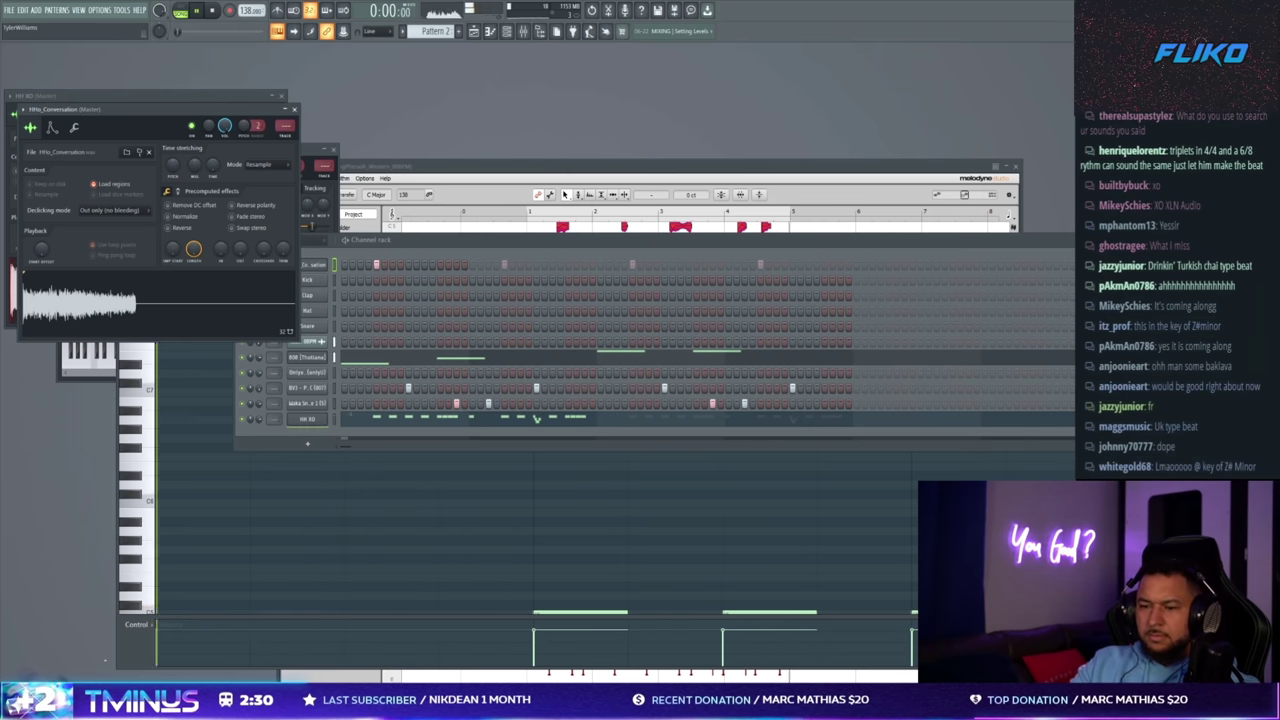
- Add the BWB UPGRADES TRAP KICK (7) channel, boost its sample, and place its fourth kick hit one step after the third snare-side hit
{"action": "left_click_drag", "start_coordinate": [0, 435], "coordinate": [274, 435]}
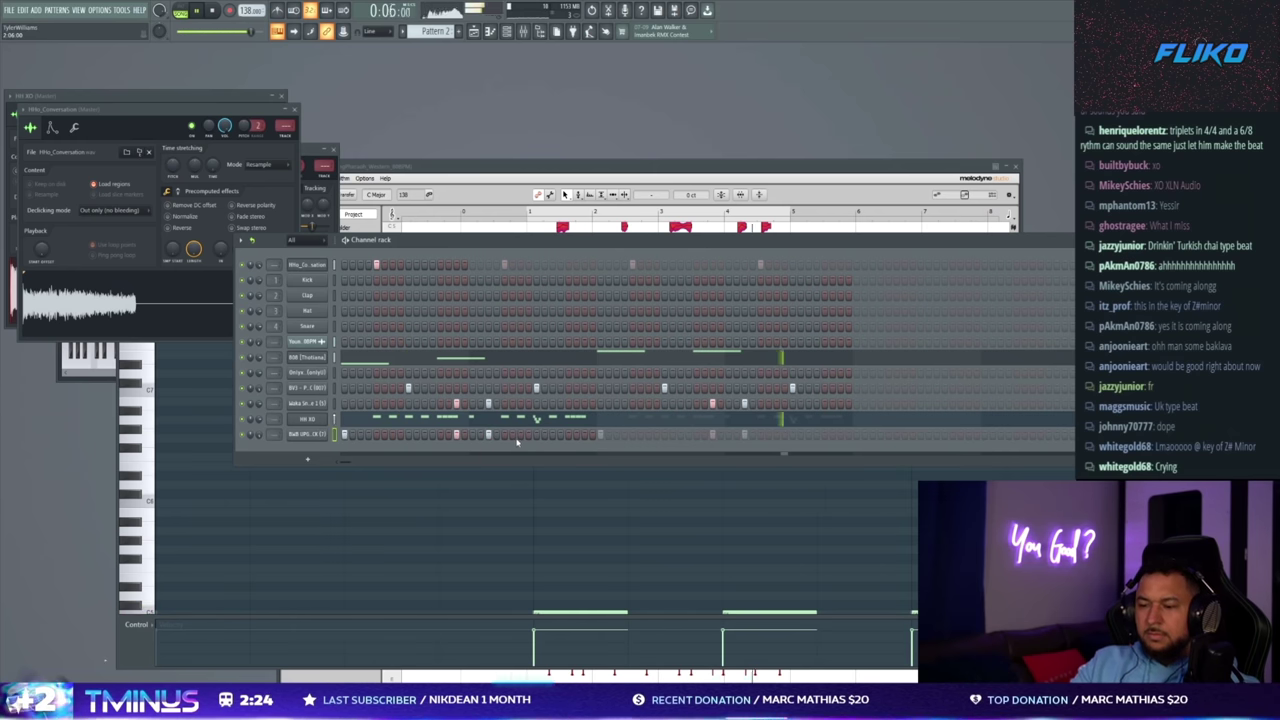
{"action": "left_click", "coordinate": [307, 436]}
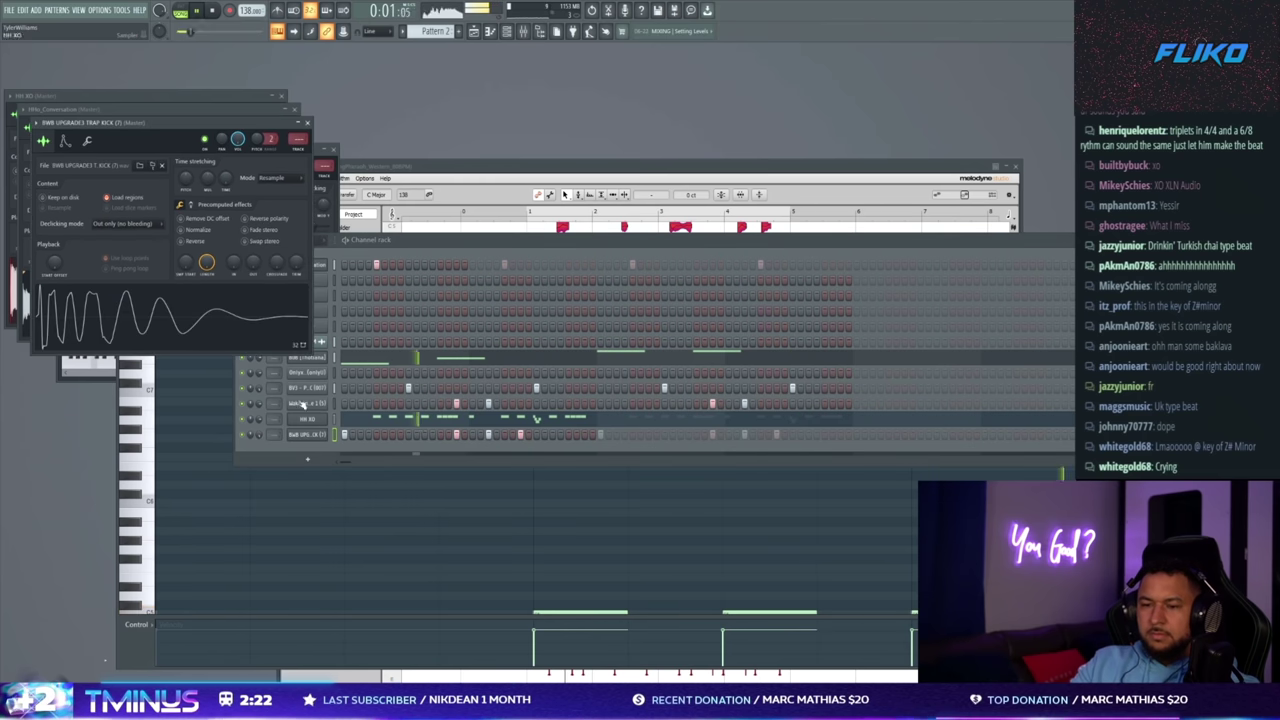
{"action": "left_click", "coordinate": [191, 205]}
{"action": "left_click_drag", "start_coordinate": [188, 225], "coordinate": [193, 221]}
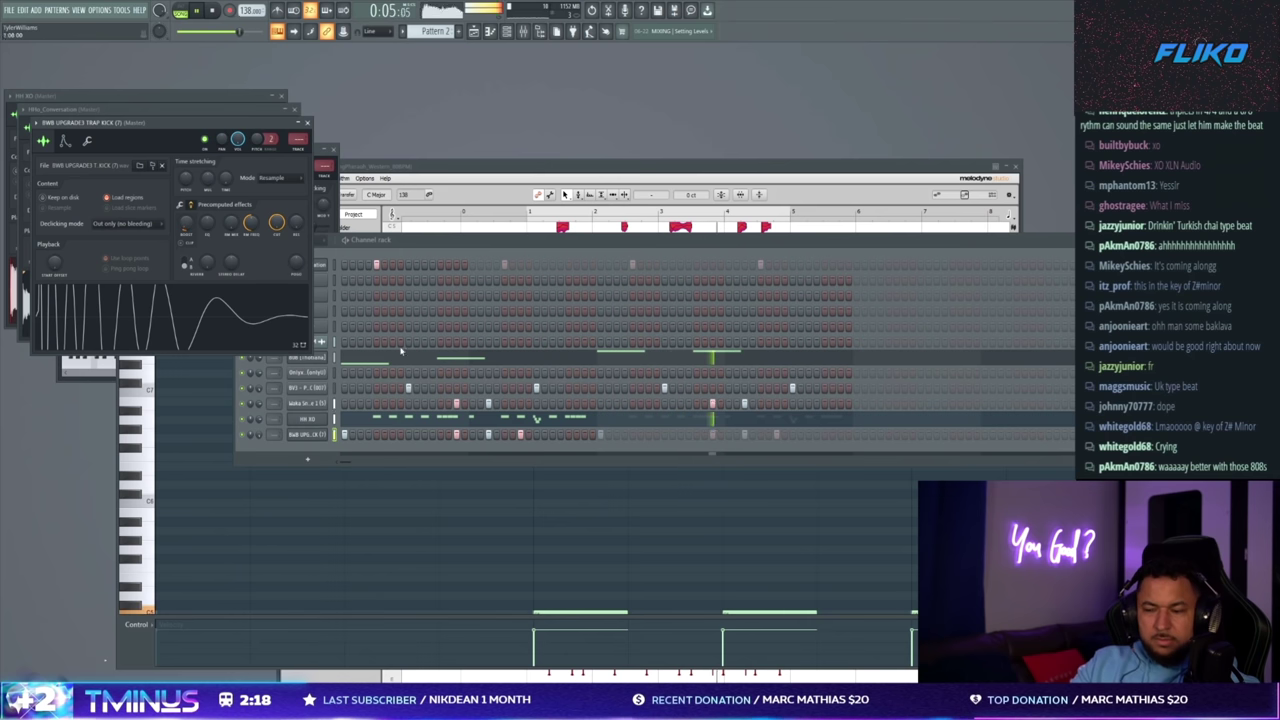
{"action": "left_click", "coordinate": [511, 437]}
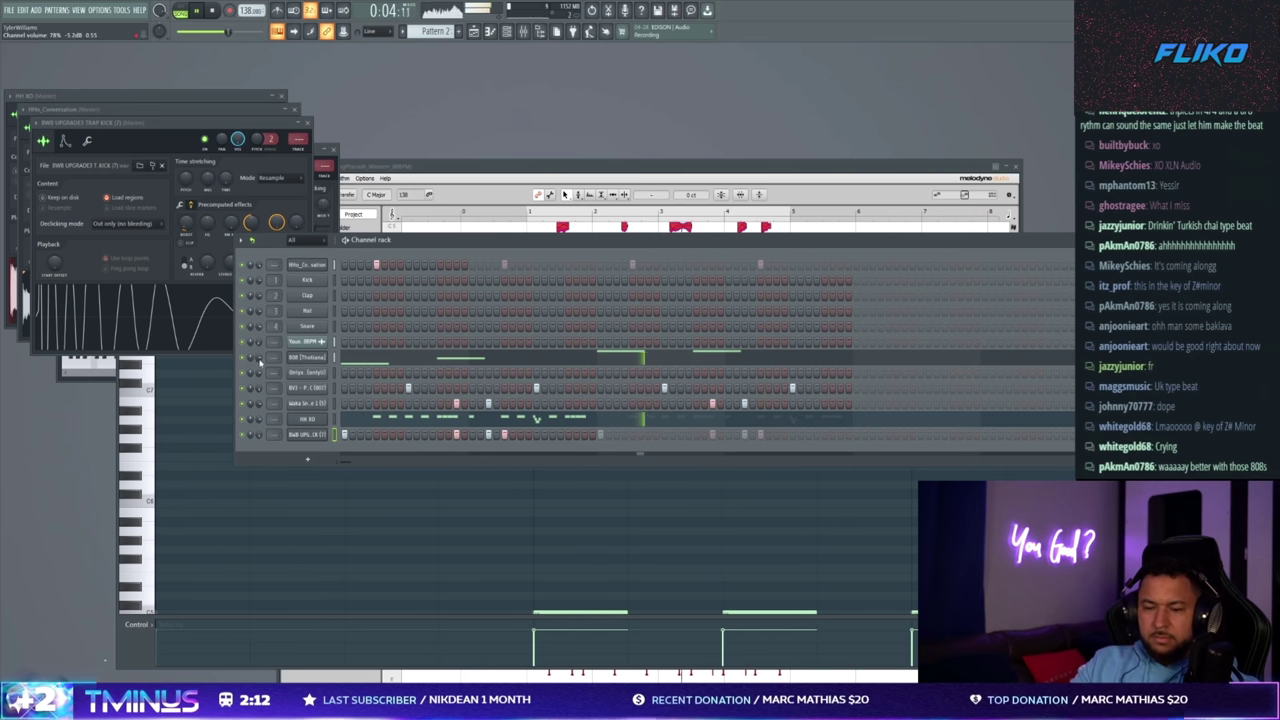
- Check the channel settings of the 808 and HH XO sounds
{"action": "left_click", "coordinate": [300, 358]}
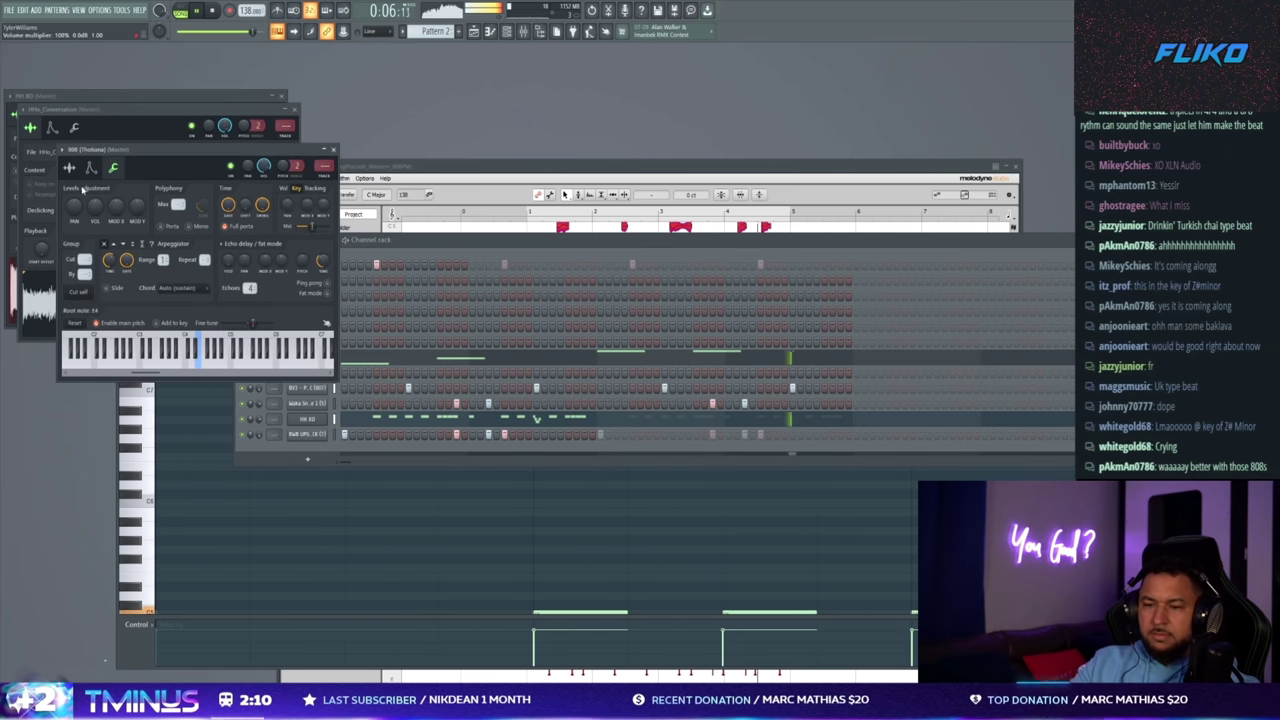
{"action": "left_click", "coordinate": [286, 430]}
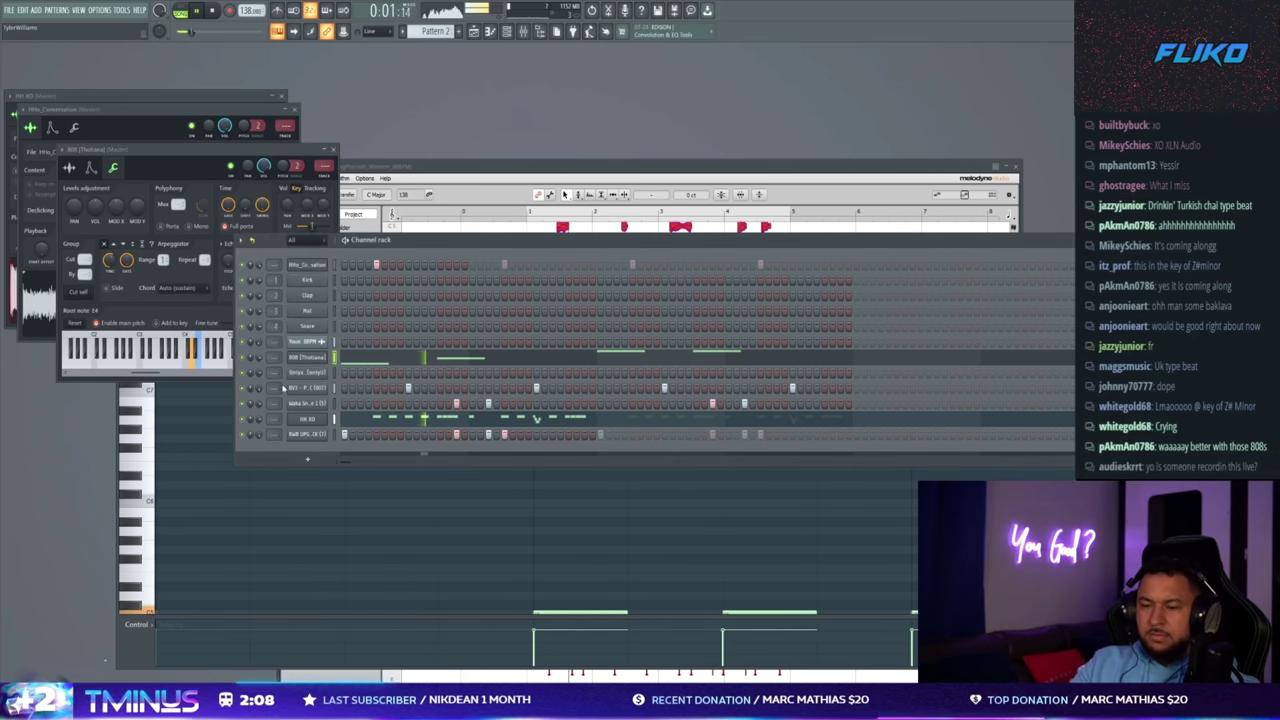
{"action": "left_click", "coordinate": [307, 420]}
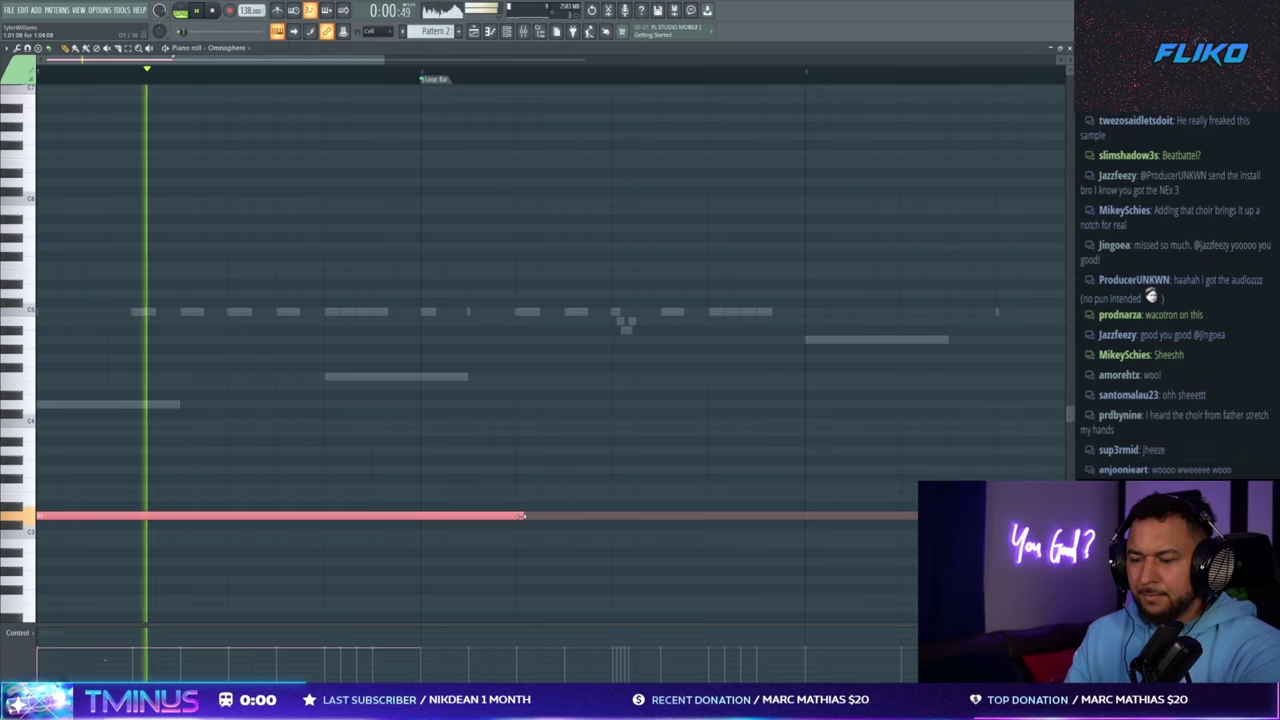
- Place an F3 note directly after the opening D3 note in the Omnisphere part and turn off the piano roll loop
{"action": "mouse_move", "coordinate": [302, 517]}
{"action": "left_mouse_down"}
{"action": "mouse_move", "coordinate": [477, 489]}
{"action": "mouse_move", "coordinate": [598, 490]}
{"action": "left_mouse_up"}
{"action": "left_click", "coordinate": [436, 91], "text": "ctrl"}
{"action": "left_click", "coordinate": [442, 92]}
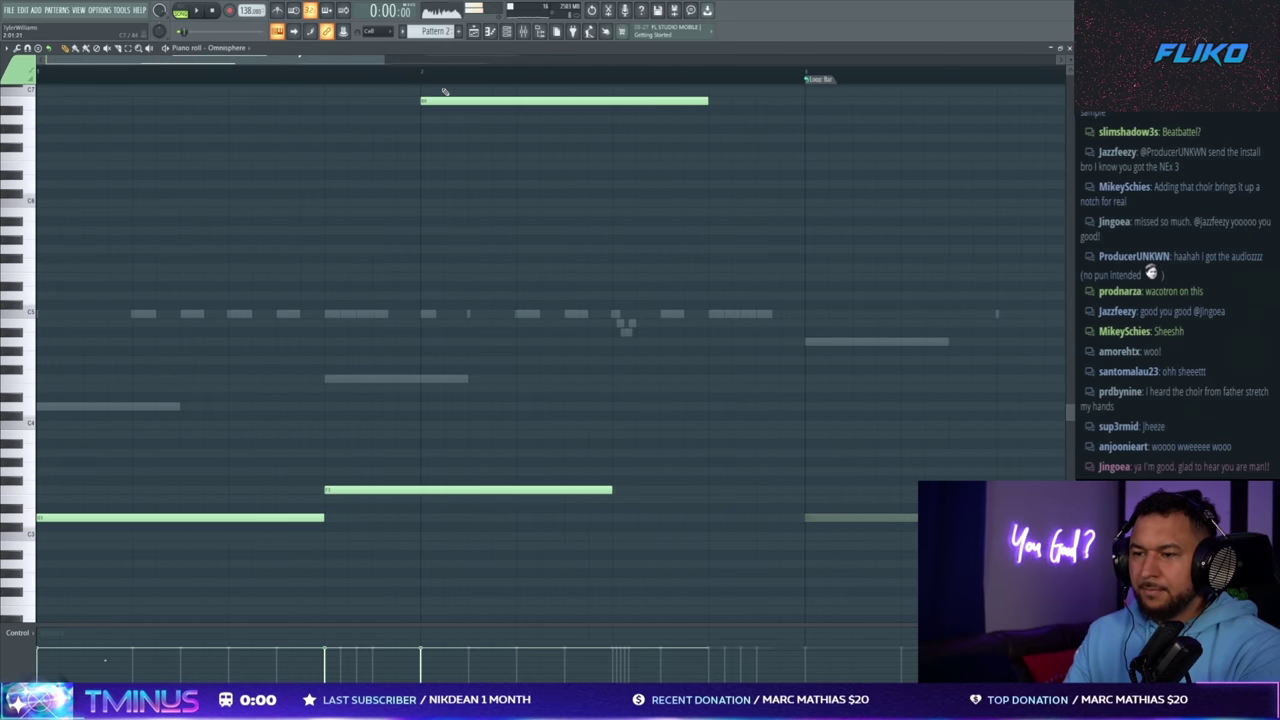
{"action": "right_click", "coordinate": [443, 94]}
{"action": "right_click", "coordinate": [430, 80]}
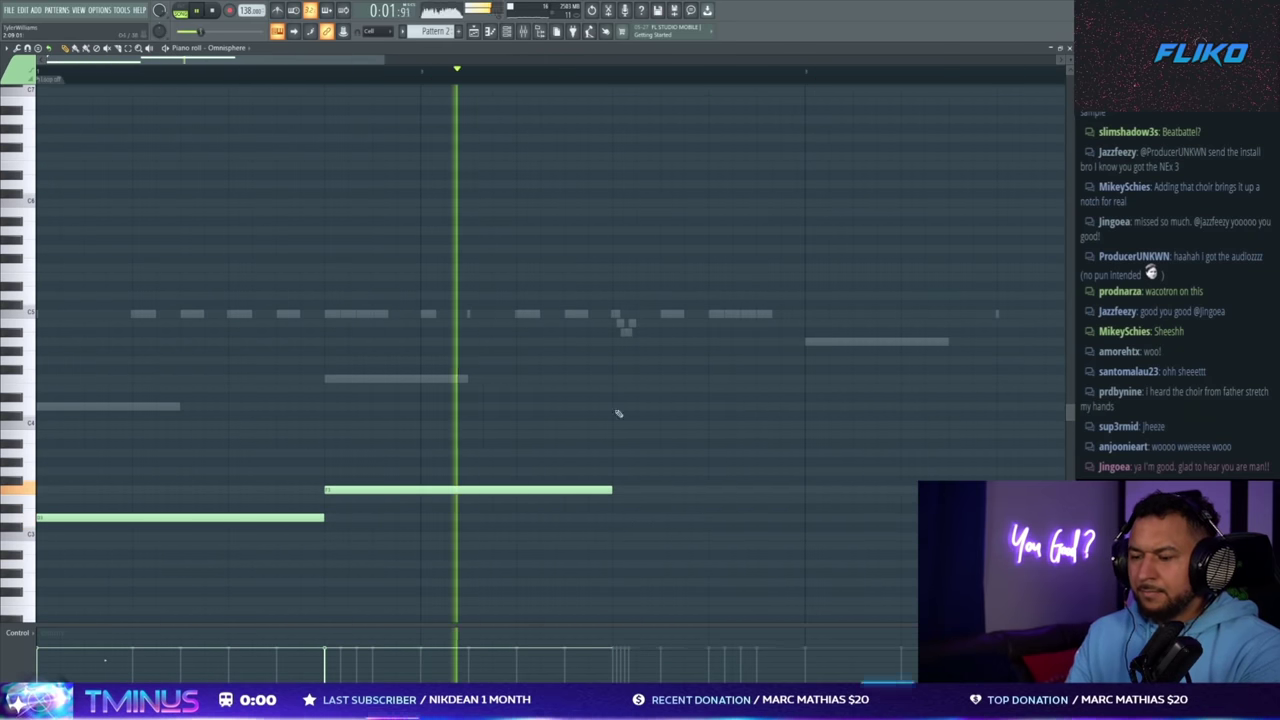
- Extend the F3 note to the start of bar 3 and add an A3 note lasting through bars 3 and 4
{"action": "mouse_move", "coordinate": [607, 490]}
{"action": "left_mouse_down"}
{"action": "mouse_move", "coordinate": [678, 490]}
{"action": "mouse_move", "coordinate": [594, 487]}
{"action": "mouse_move", "coordinate": [805, 497]}
{"action": "left_mouse_up"}
{"action": "scroll", "coordinate": [595, 512], "scroll_direction": "down", "scroll_amount": 2}
{"action": "mouse_move", "coordinate": [337, 489]}
{"action": "left_mouse_down"}
{"action": "mouse_move", "coordinate": [657, 441]}
{"action": "mouse_move", "coordinate": [632, 452]}
{"action": "mouse_move", "coordinate": [700, 459]}
{"action": "left_mouse_up"}
{"action": "scroll", "coordinate": [620, 460], "scroll_direction": "down", "scroll_amount": 2}
- Build the first two chords by adding A3 and F4 above the D3 note and C4 and A4 above the F3 note
{"action": "left_click", "coordinate": [68, 453]}
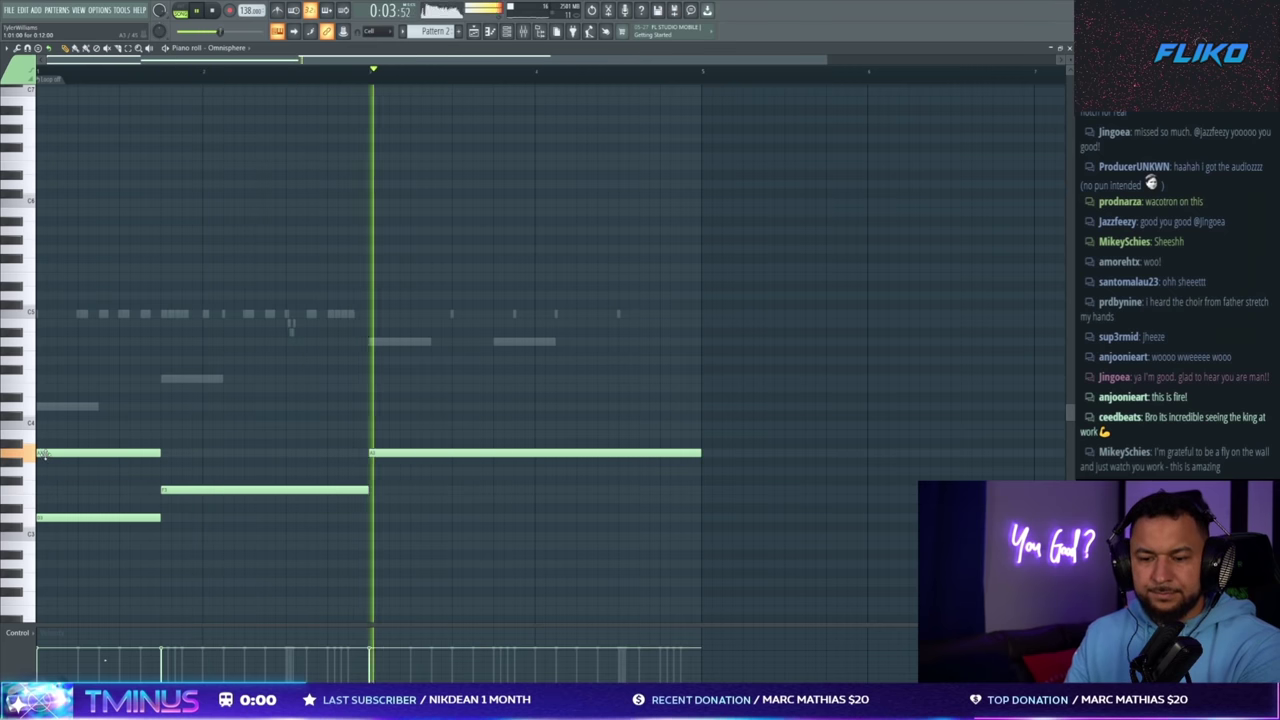
{"action": "left_click", "coordinate": [68, 378]}
{"action": "left_click", "coordinate": [192, 425]}
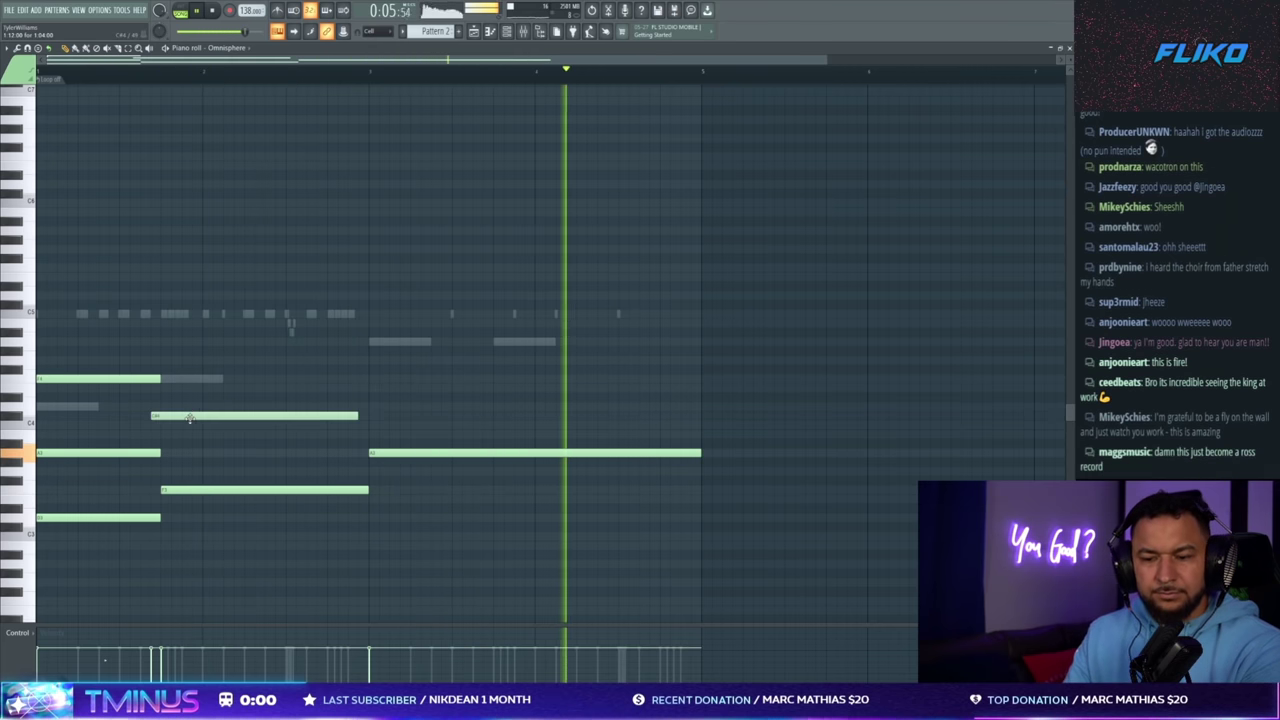
{"action": "left_click", "coordinate": [192, 350]}
{"action": "left_click_drag", "start_coordinate": [192, 350], "coordinate": [192, 342]}
- Complete the third chord by placing E4 and A4 above the A3 note through bars 3 and 4
{"action": "left_click_drag", "start_coordinate": [412, 332], "coordinate": [400, 313]}
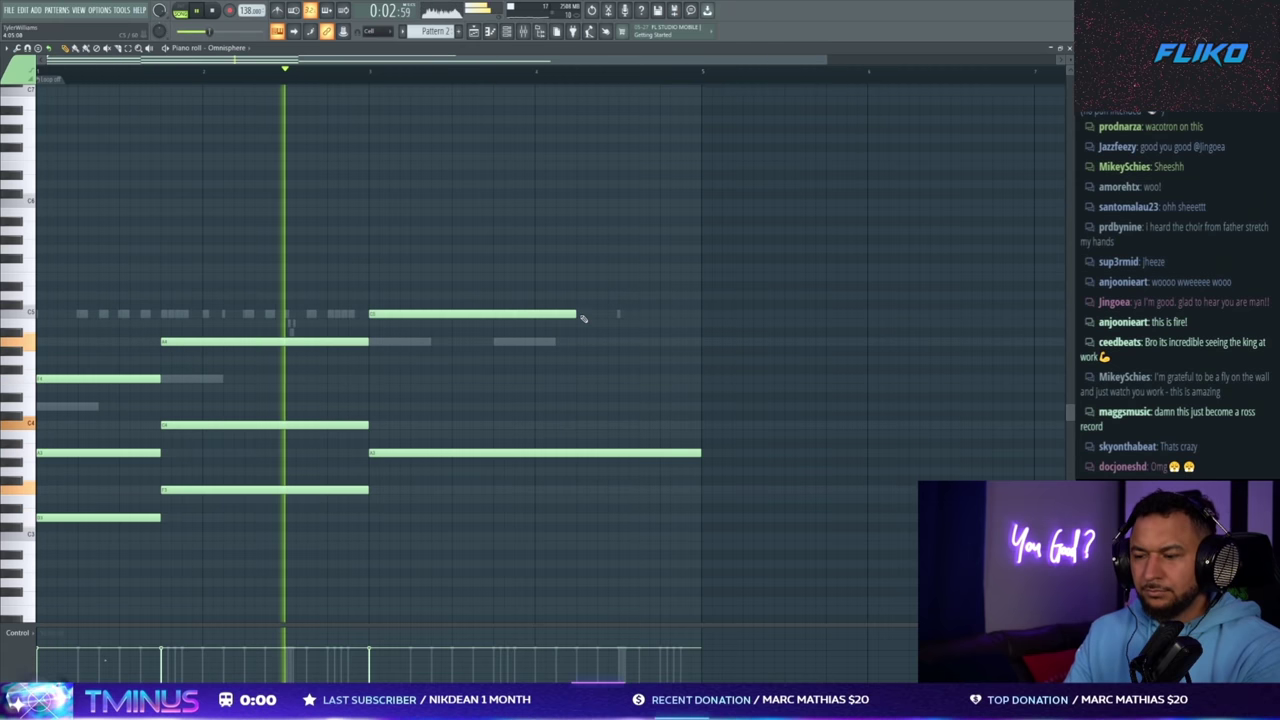
{"action": "left_click_drag", "start_coordinate": [576, 313], "coordinate": [701, 313]}
{"action": "left_click_drag", "start_coordinate": [376, 397], "coordinate": [375, 388]}
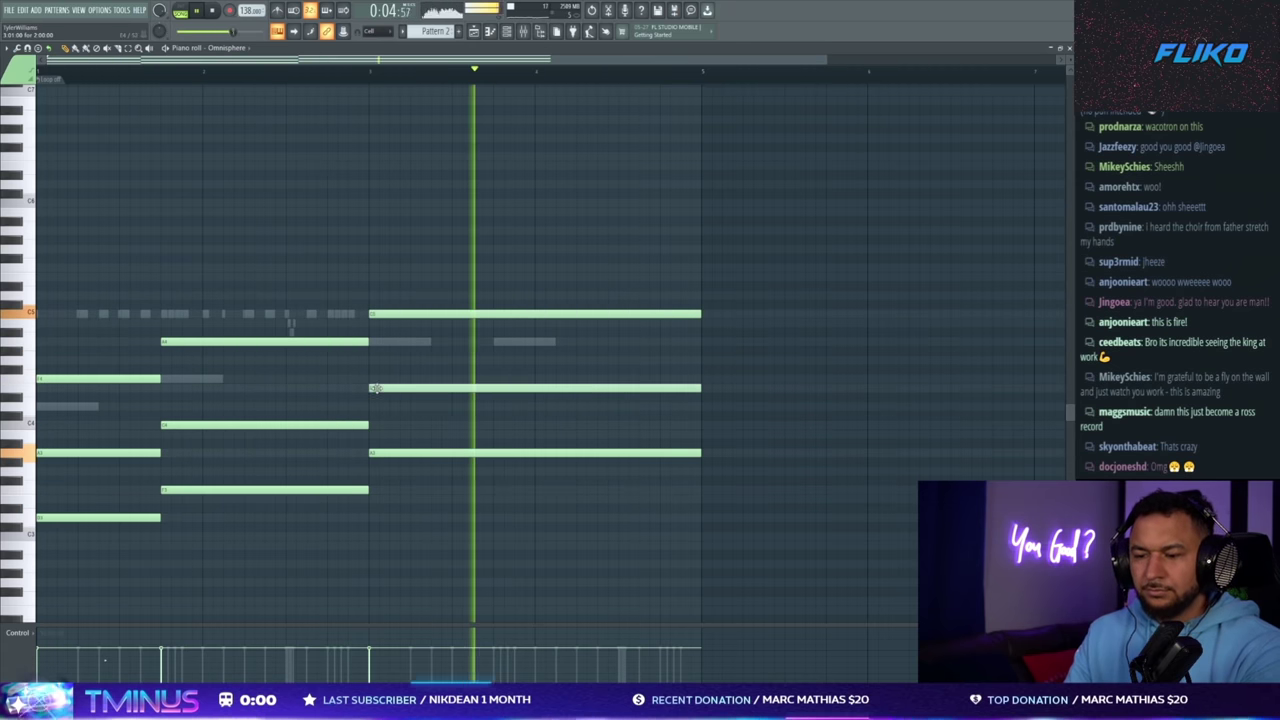
{"action": "left_click_drag", "start_coordinate": [387, 315], "coordinate": [383, 343]}
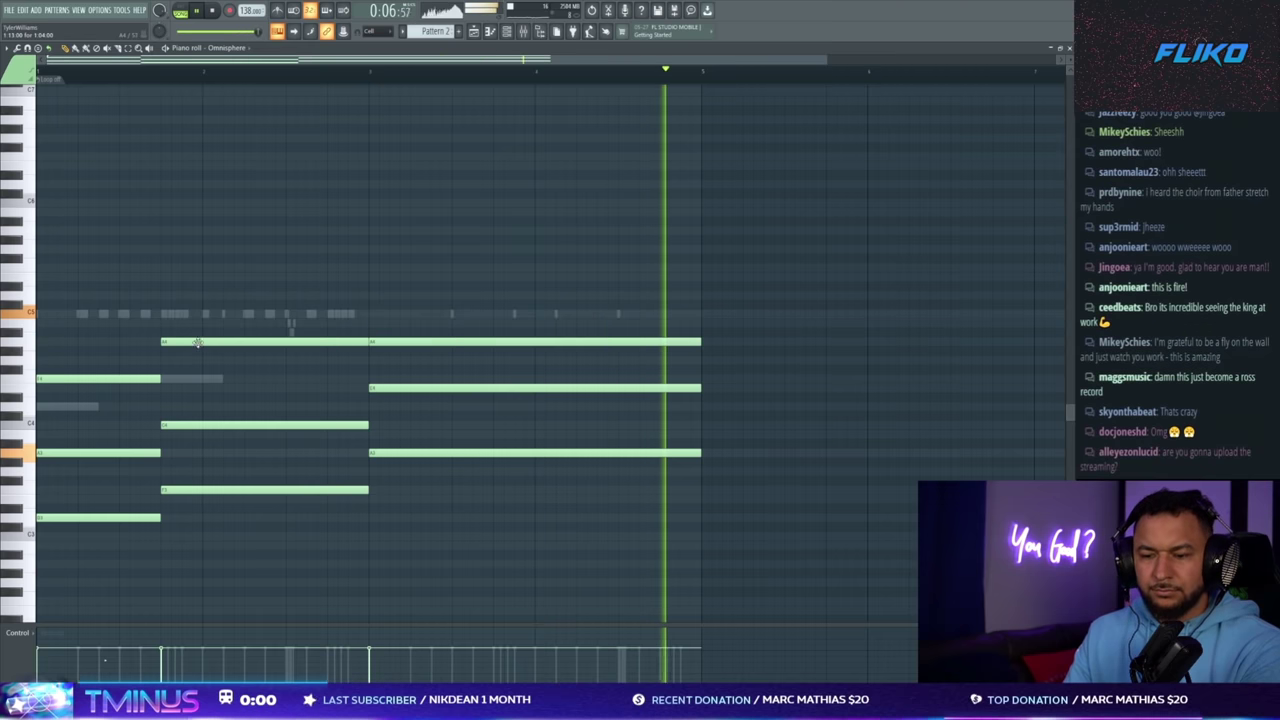
- Revoice the second chord by moving its top note to F4 and adding an A3 note
{"action": "left_click_drag", "start_coordinate": [200, 343], "coordinate": [196, 379]}
{"action": "left_click", "coordinate": [166, 453]}
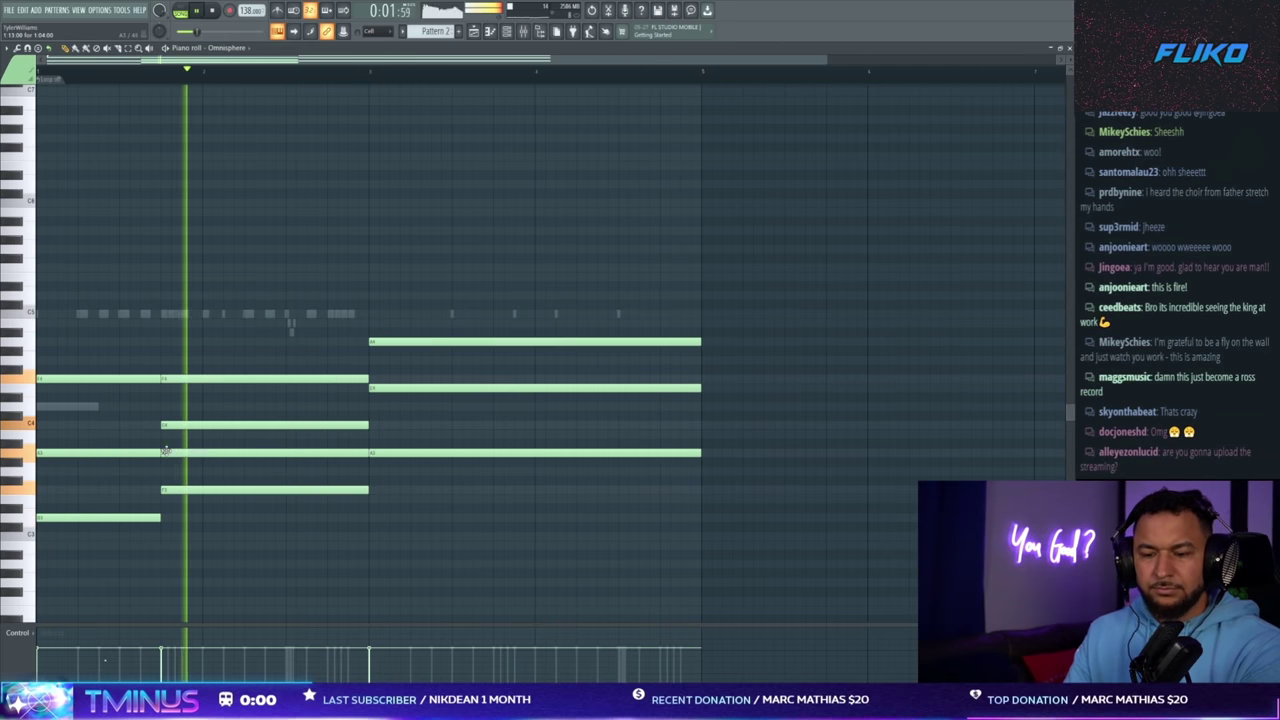
- Raise the upper notes of all three choir chords by one octave, keeping the D3, F3 and A3 bass notes in place
{"action": "left_click_drag", "start_coordinate": [57, 461], "coordinate": [54, 341]}
{"action": "key", "text": "ctrl+Up"}
{"action": "left_click_drag", "start_coordinate": [165, 372], "coordinate": [190, 460]}
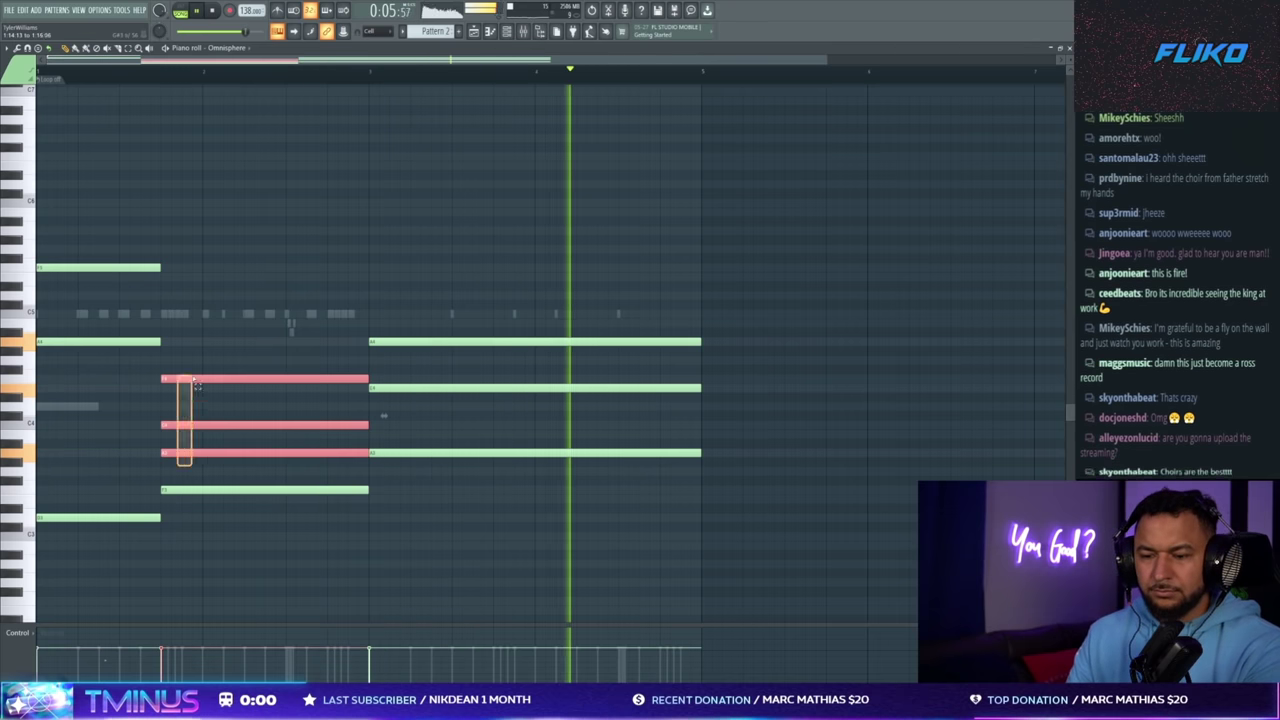
{"action": "key", "text": "ctrl+Up"}
{"action": "left_click_drag", "start_coordinate": [372, 400], "coordinate": [491, 260]}
{"action": "key", "text": "ctrl+Up"}
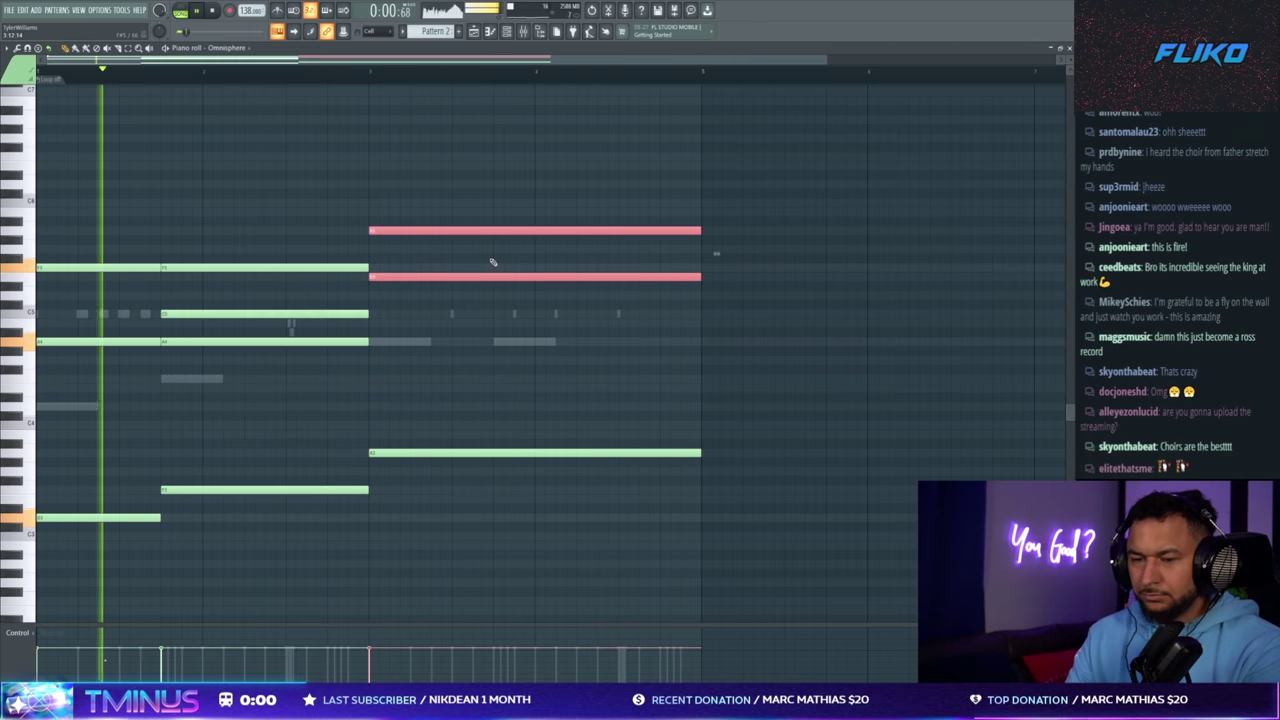
{"action": "left_click", "coordinate": [475, 370], "text": "ctrl"}
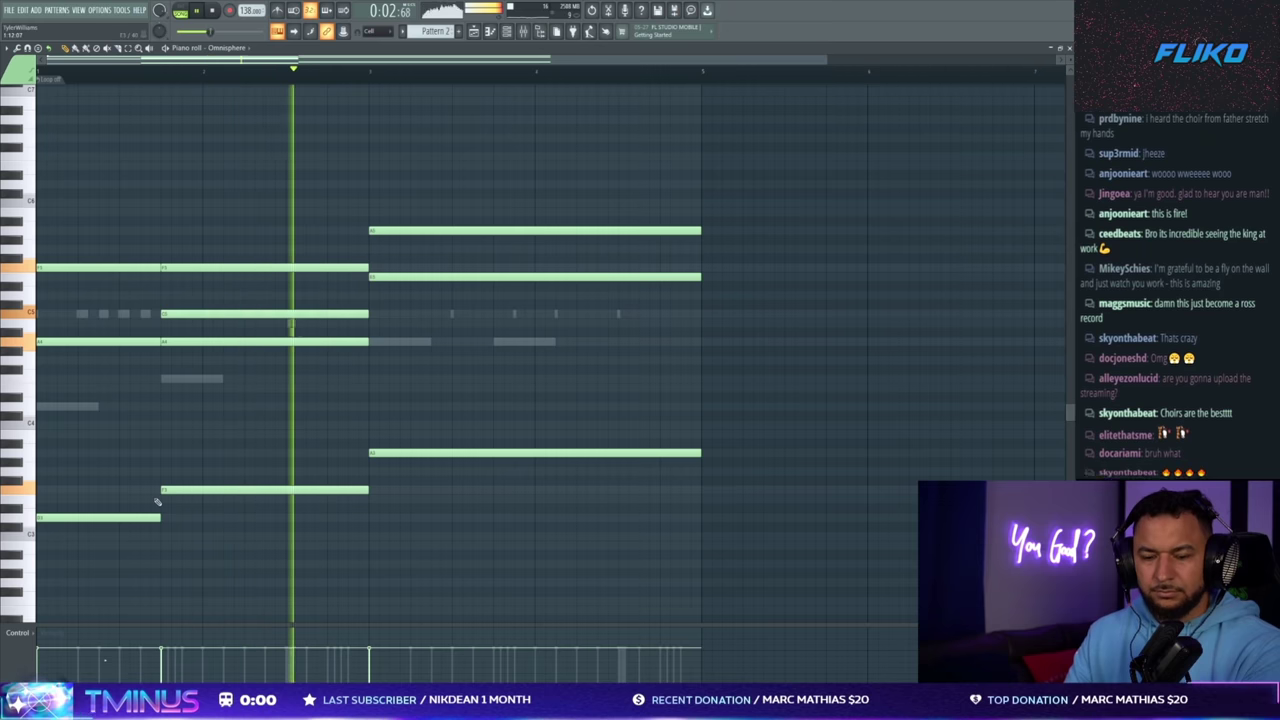
- Fill out the chords with D4, F4 and C5 notes, and lower the third chord's top note an octave to A4
{"action": "left_click_drag", "start_coordinate": [72, 519], "coordinate": [367, 379]}
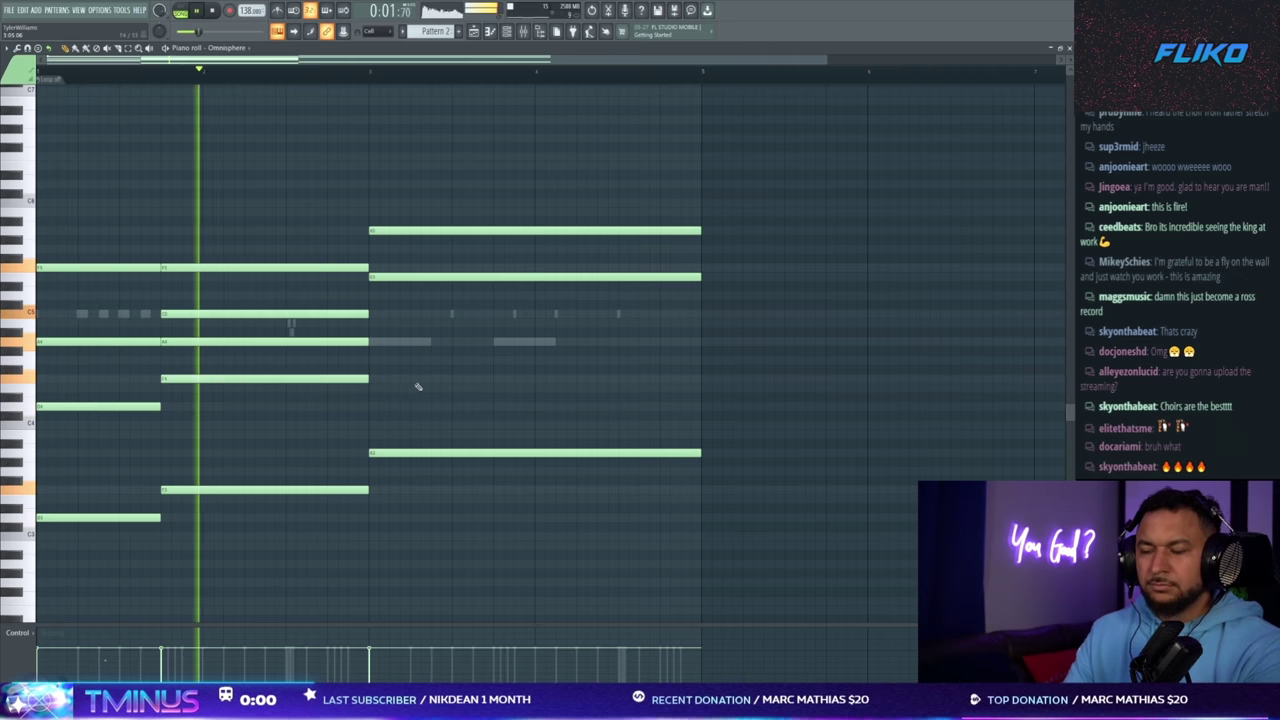
{"action": "left_click", "coordinate": [397, 306]}
{"action": "left_click_drag", "start_coordinate": [397, 311], "coordinate": [384, 312]}
{"action": "left_click_drag", "start_coordinate": [393, 220], "coordinate": [423, 251]}
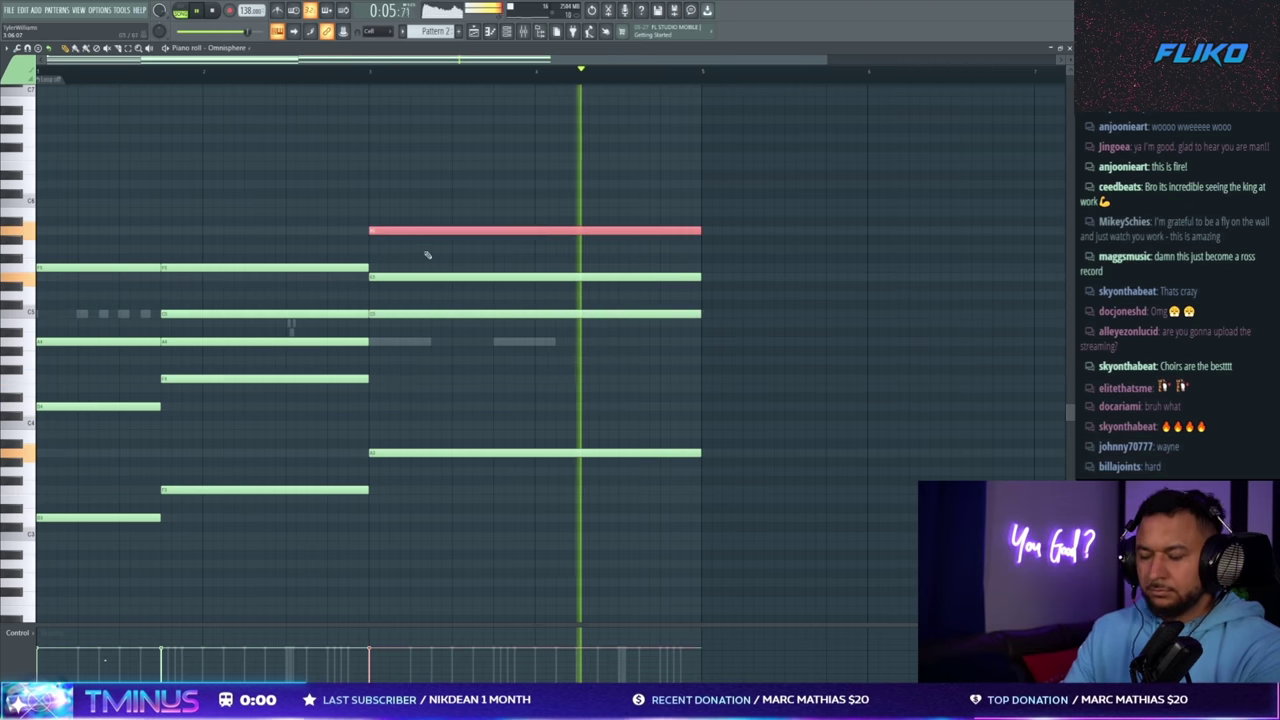
{"action": "key", "text": "ctrl+Down"}
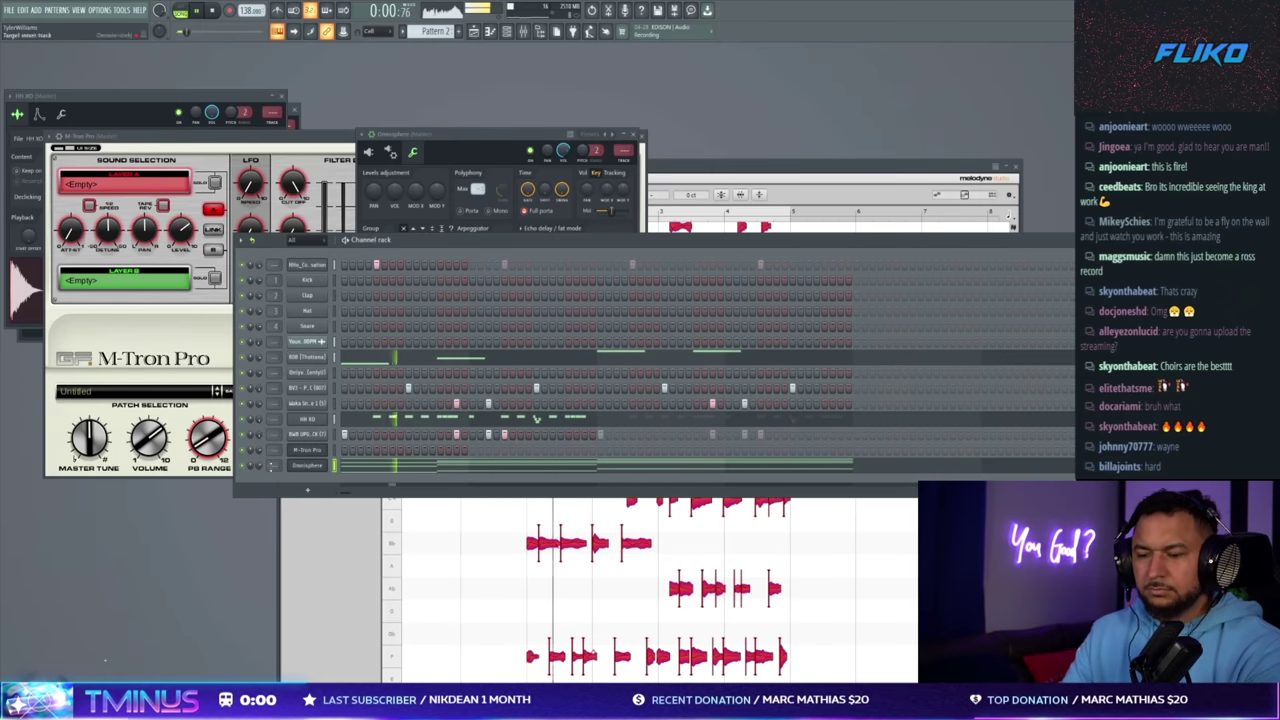
- Open the Omnisphere channel's instrument and route it to mixer track 6
{"action": "left_click", "coordinate": [305, 466]}
{"action": "left_click", "coordinate": [369, 152]}
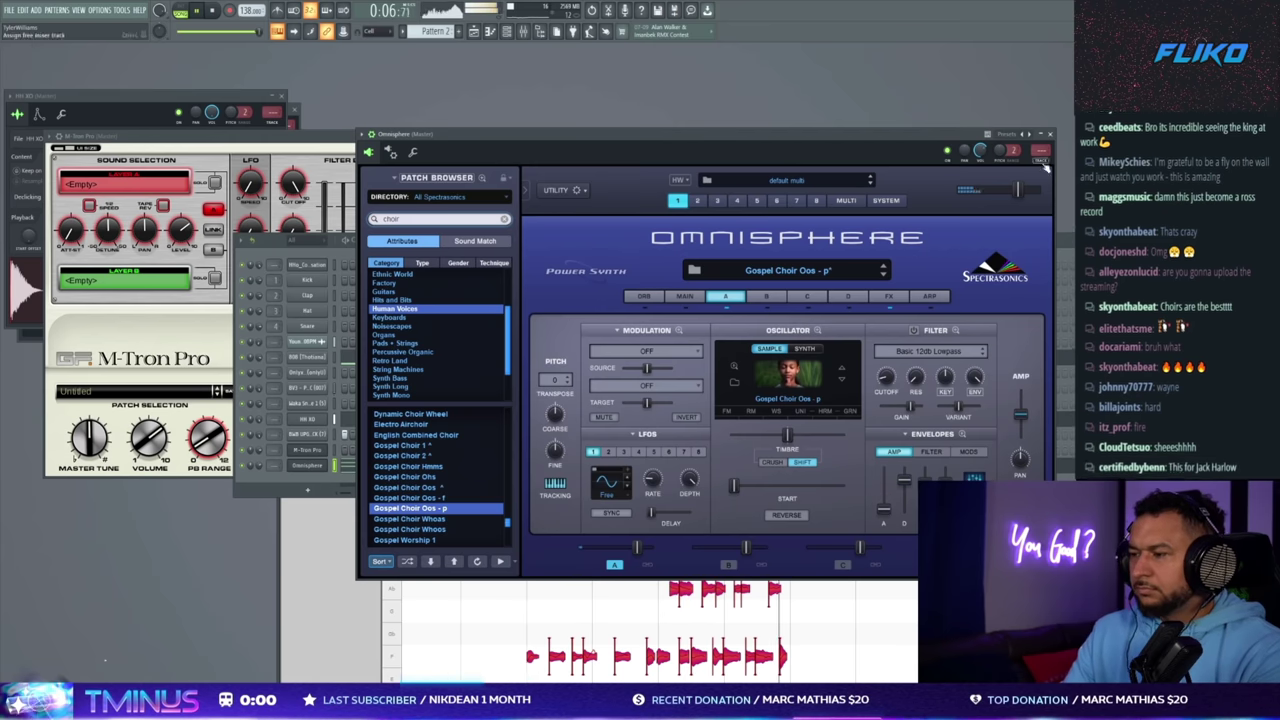
{"action": "key", "text": "F9"}
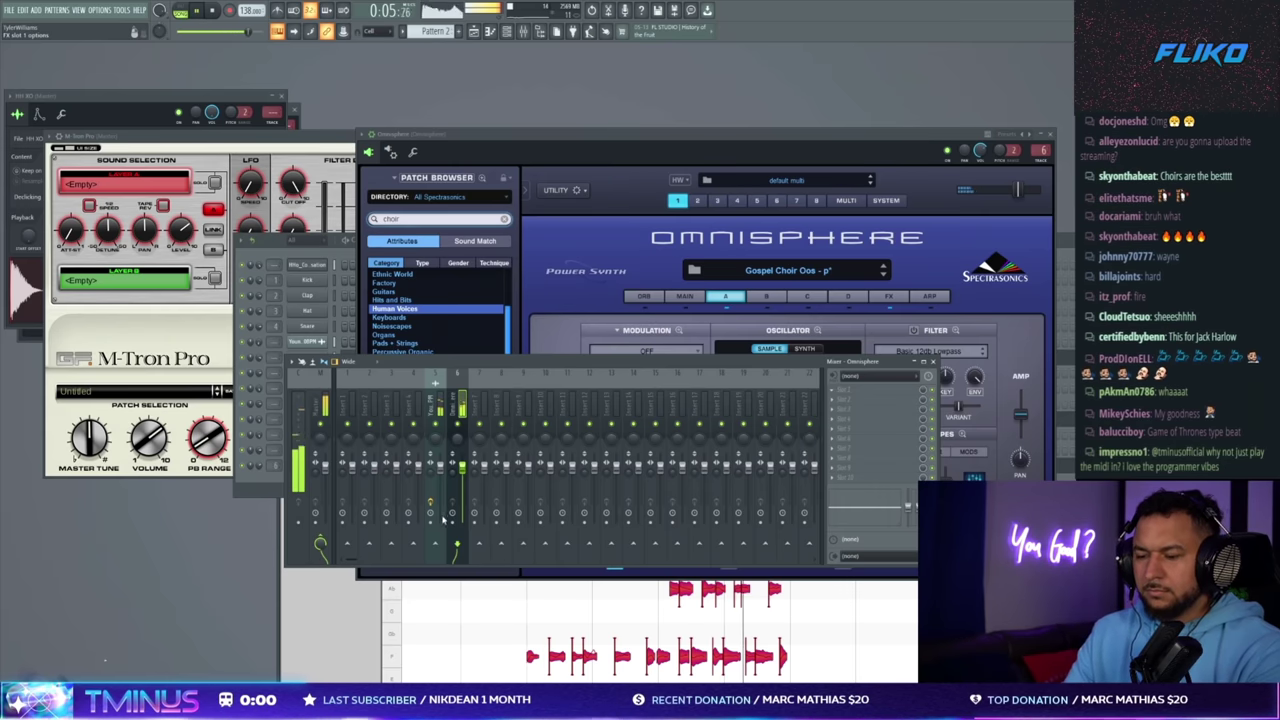
- Duplicate the whole Omnisphere chord progression so it repeats from bar 5
{"action": "key", "text": "F6"}
{"action": "left_click", "coordinate": [357, 468]}
{"action": "scroll", "coordinate": [357, 471], "scroll_direction": "down", "scroll_amount": 2}
{"action": "left_click_drag", "start_coordinate": [562, 552], "coordinate": [93, 255]}
{"action": "key", "text": "ctrl+b"}
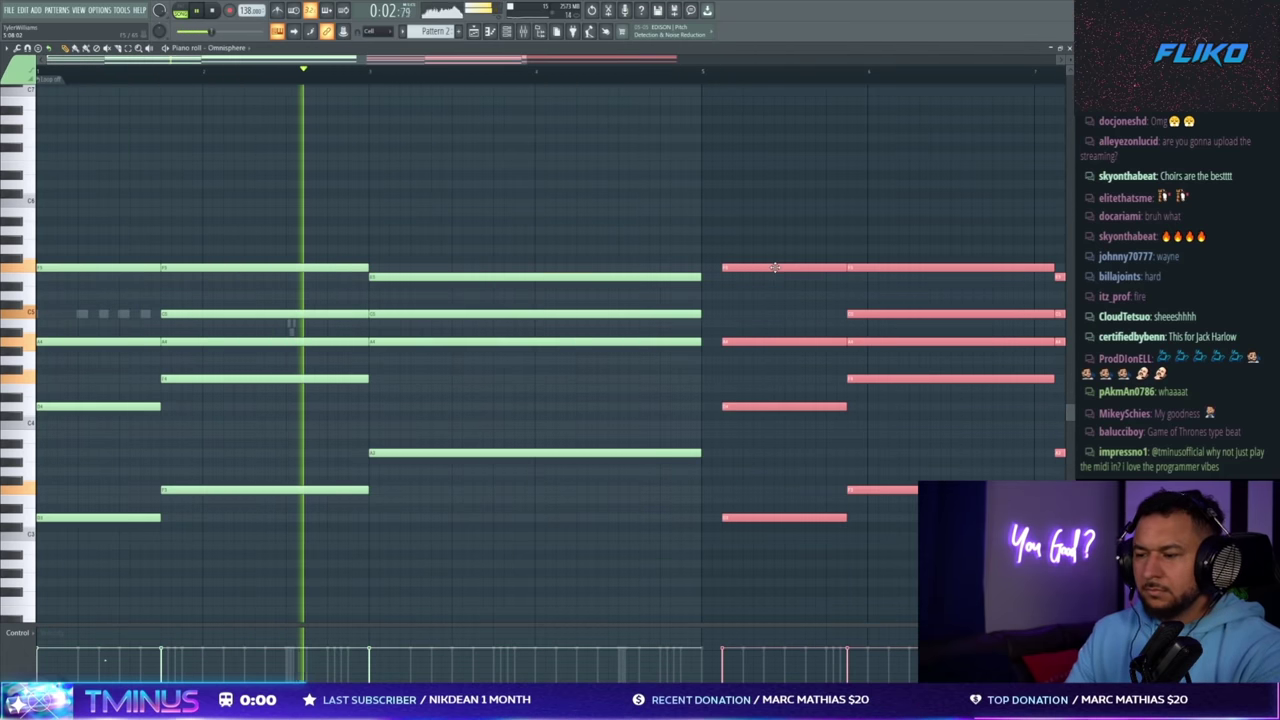
- Raise the A4 note of the third chord in bars 3 and 4 an octave to A5
{"action": "left_click_drag", "start_coordinate": [417, 358], "coordinate": [442, 328]}
{"action": "key", "text": "ctrl+Up"}
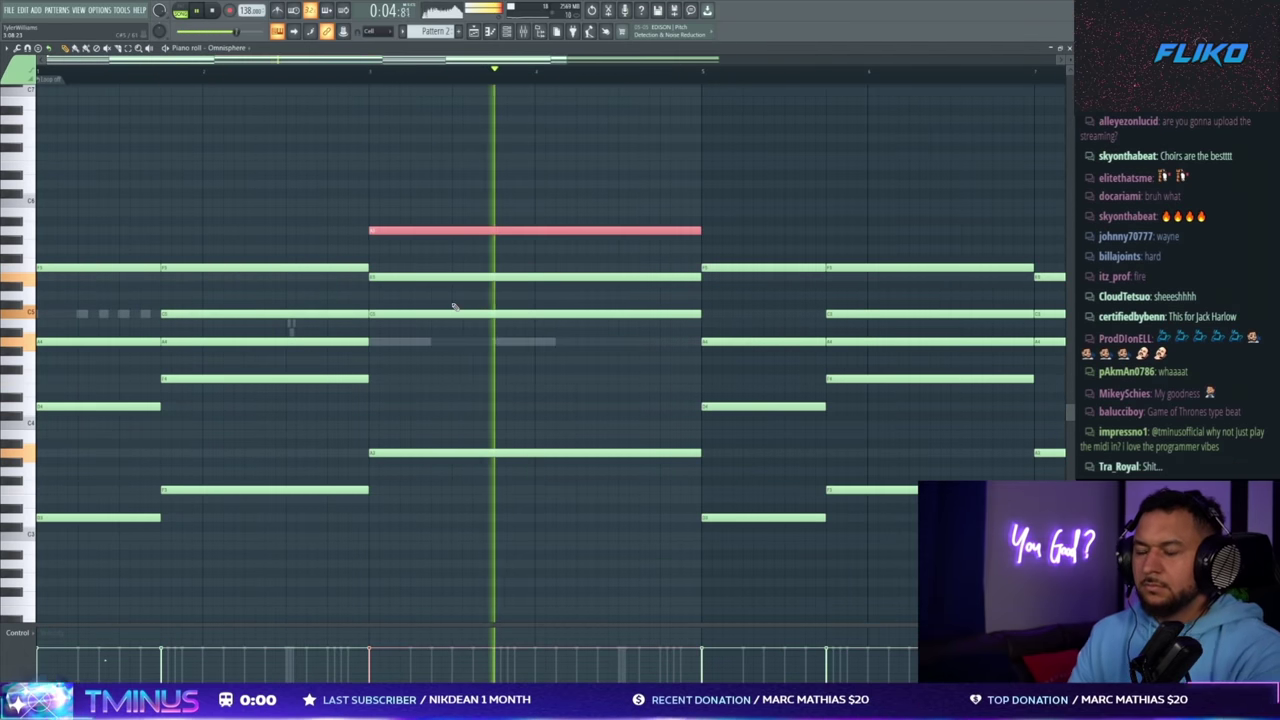
{"action": "key", "text": "Escape"}
{"action": "left_click_drag", "start_coordinate": [395, 241], "coordinate": [395, 257]}
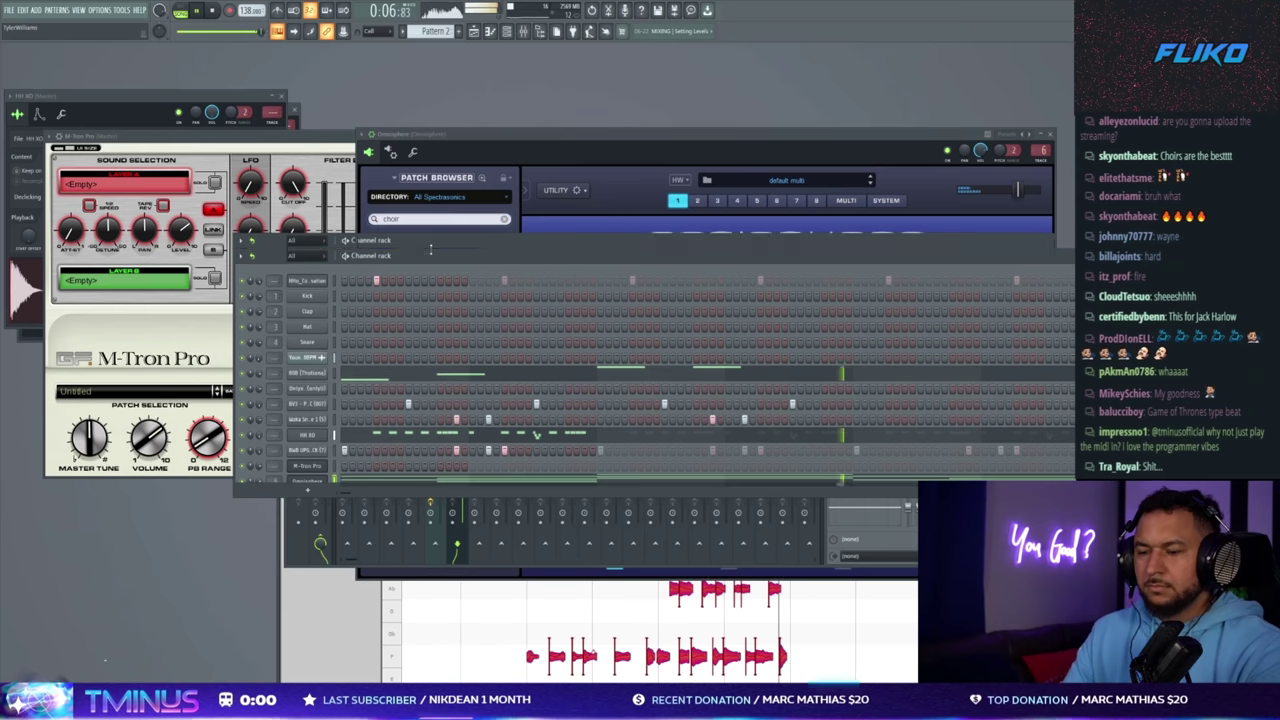
{"action": "left_click", "coordinate": [370, 485]}
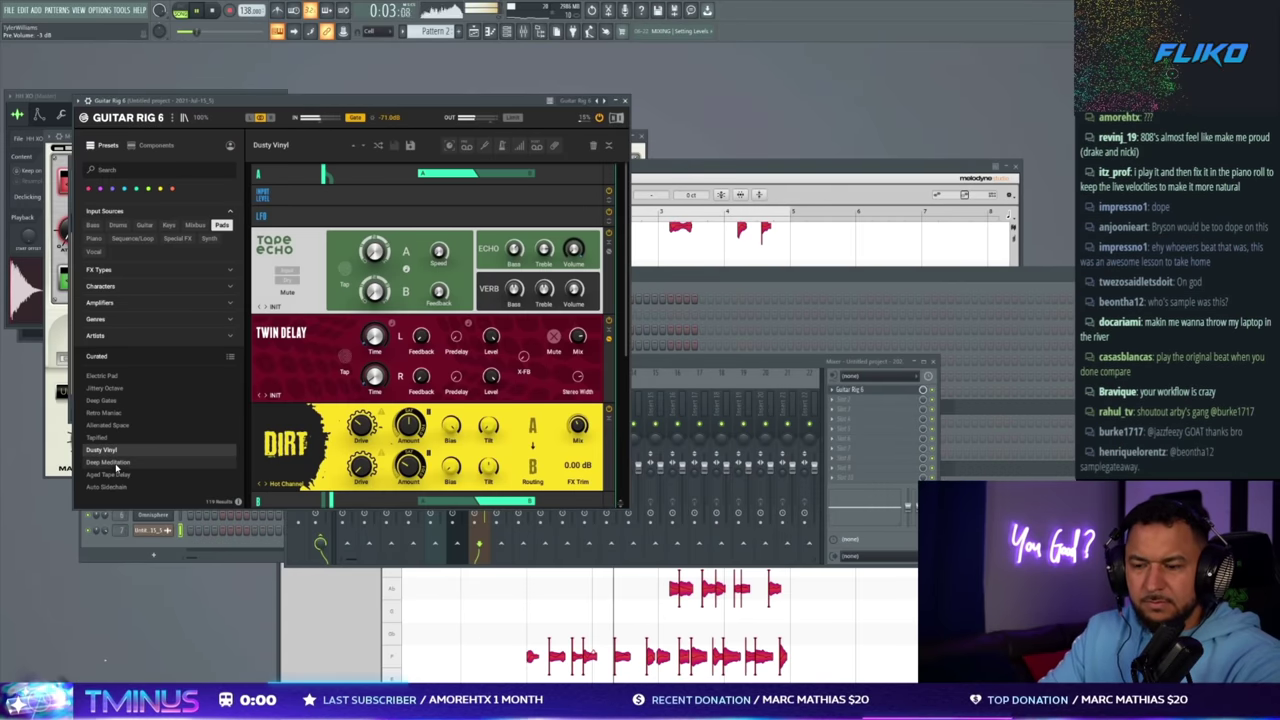
- Load Guitar Rig 6's Deep Meditation preset on the recorded choir audio and reduce the effect slot's mix level
{"action": "left_click", "coordinate": [173, 464]}
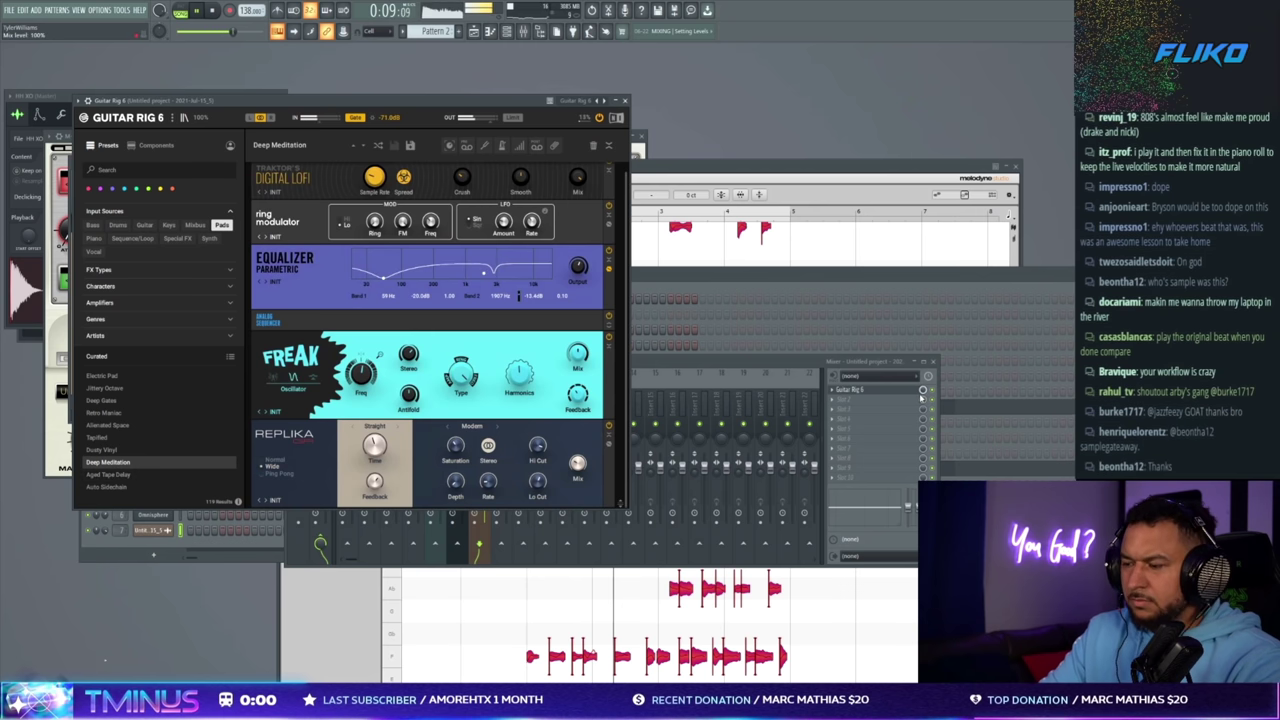
{"action": "left_click_drag", "start_coordinate": [922, 390], "coordinate": [922, 397]}
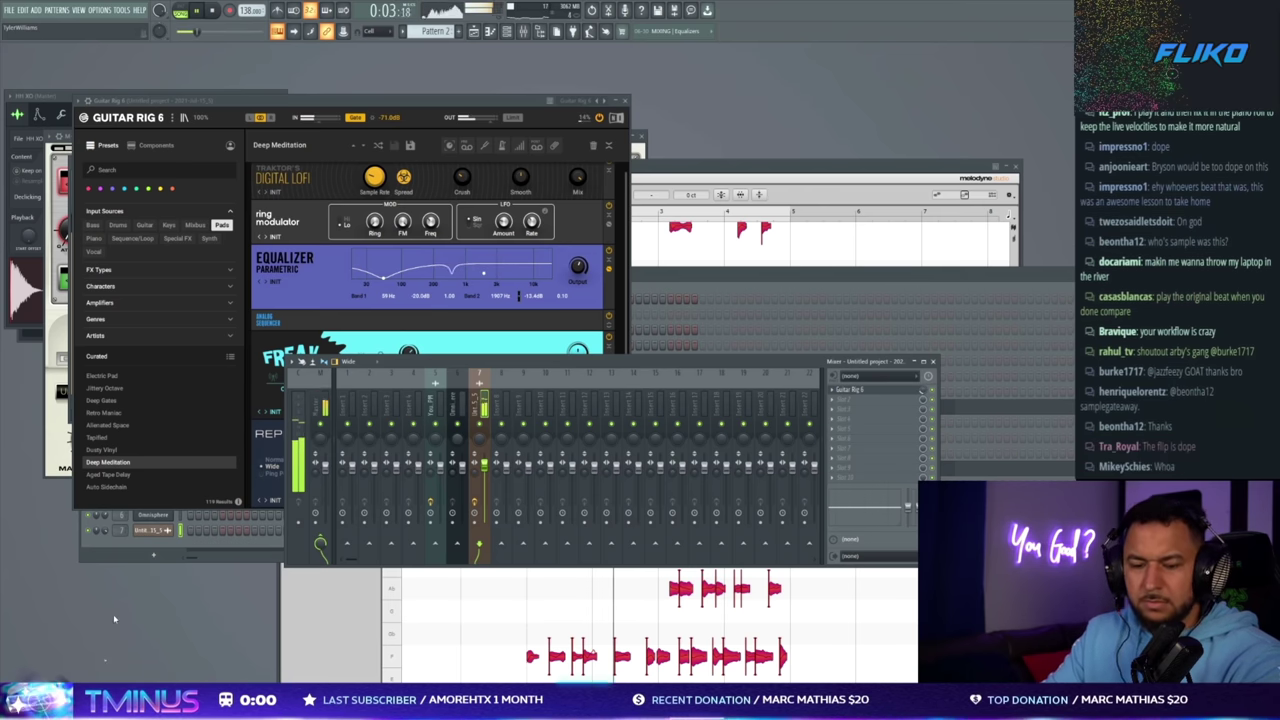
{"action": "left_click", "coordinate": [123, 530]}
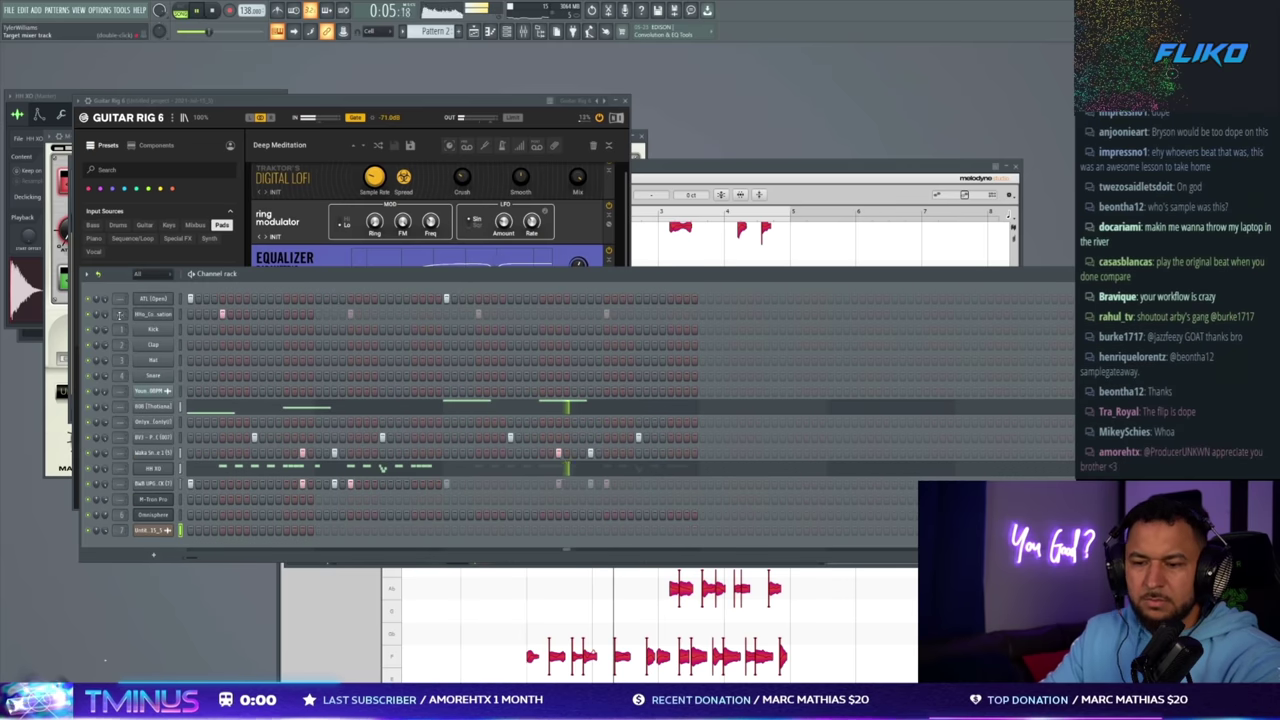
- Switch the trap kick's precomputed effects view and remove its hits at steps 15 and 19
{"action": "left_click", "coordinate": [153, 483]}
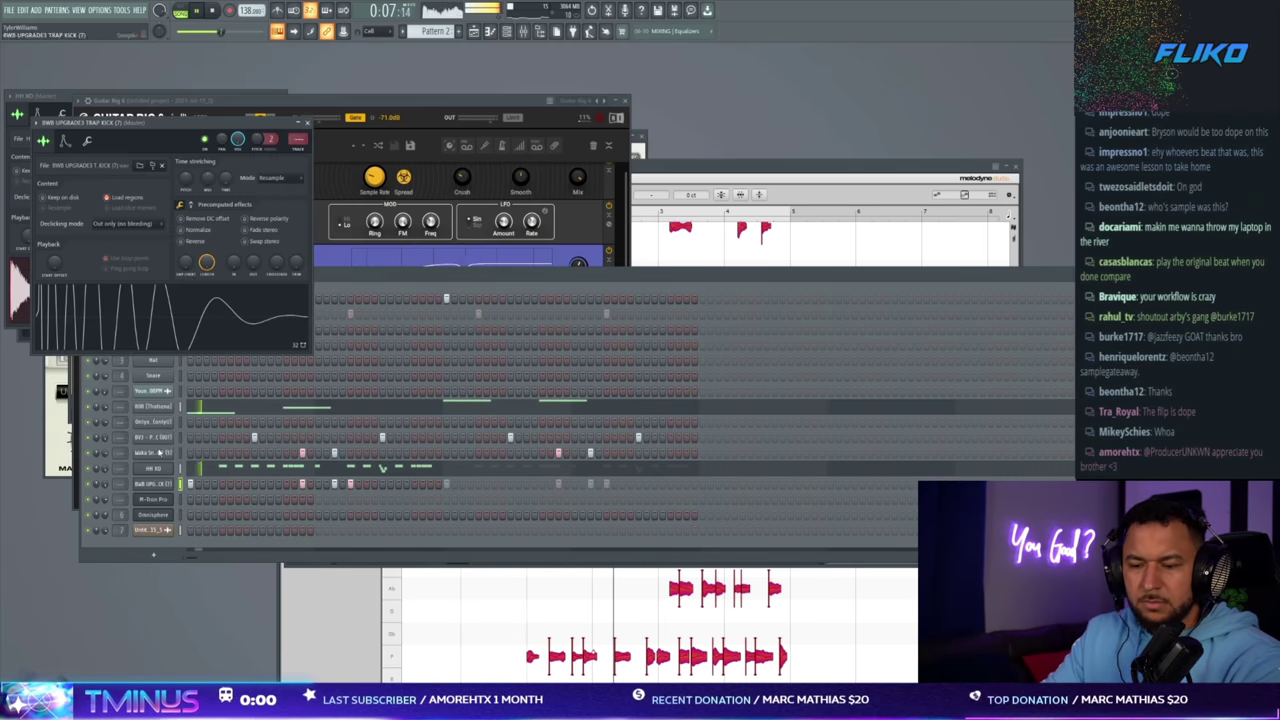
{"action": "left_click", "coordinate": [192, 205]}
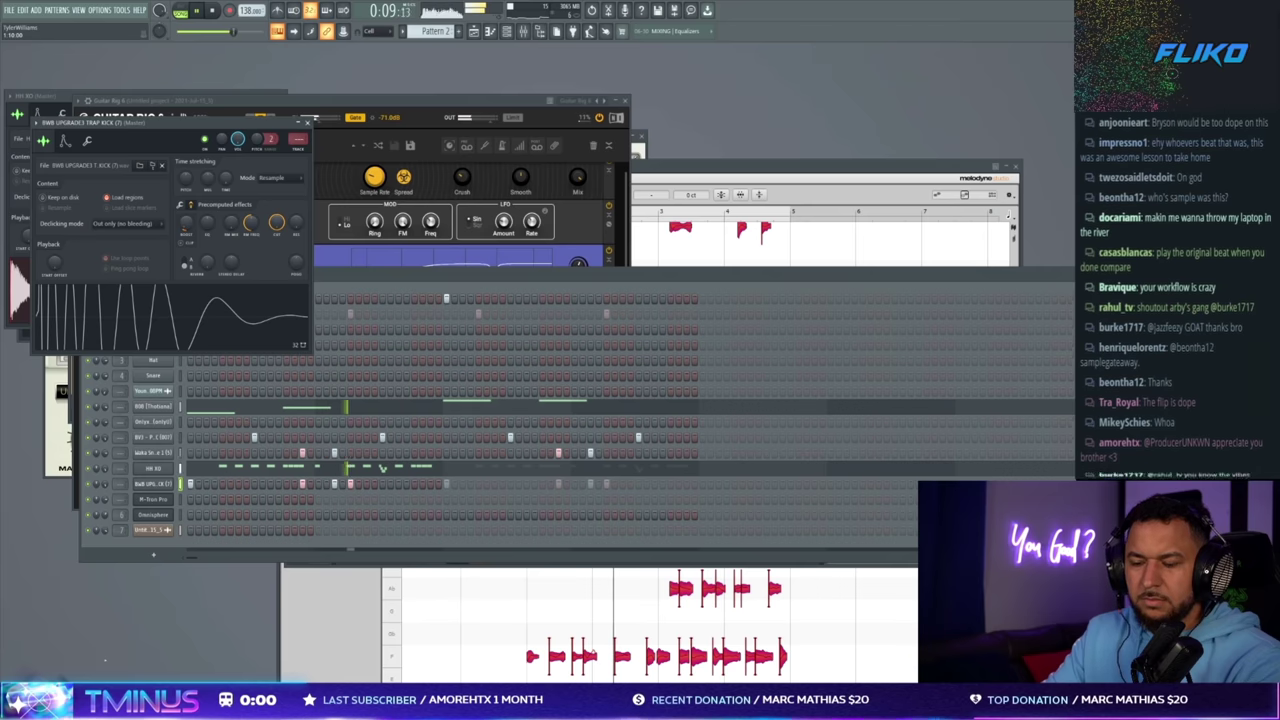
{"action": "left_click", "coordinate": [286, 536]}
{"action": "right_click", "coordinate": [302, 487]}
{"action": "right_click", "coordinate": [335, 487]}
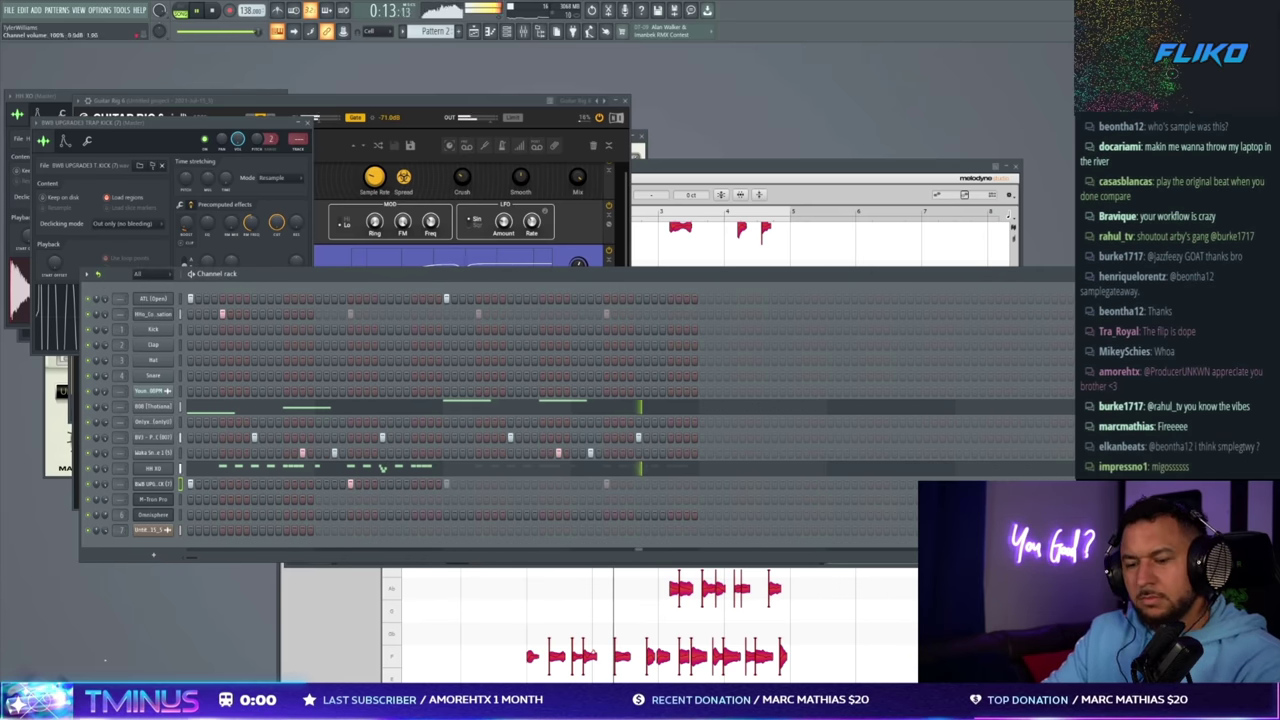
- Increase the fade-out of the Waka Snare 1 sample
{"action": "left_click", "coordinate": [150, 453]}
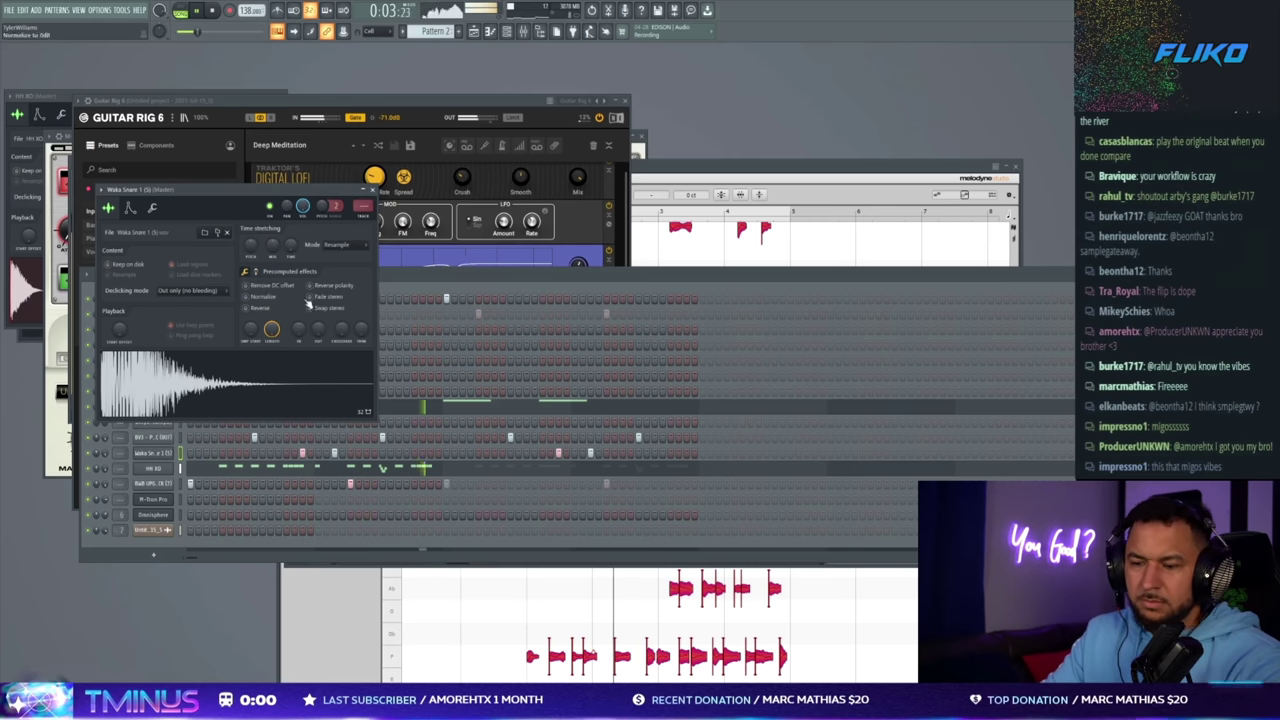
{"action": "left_click_drag", "start_coordinate": [318, 329], "coordinate": [319, 312]}
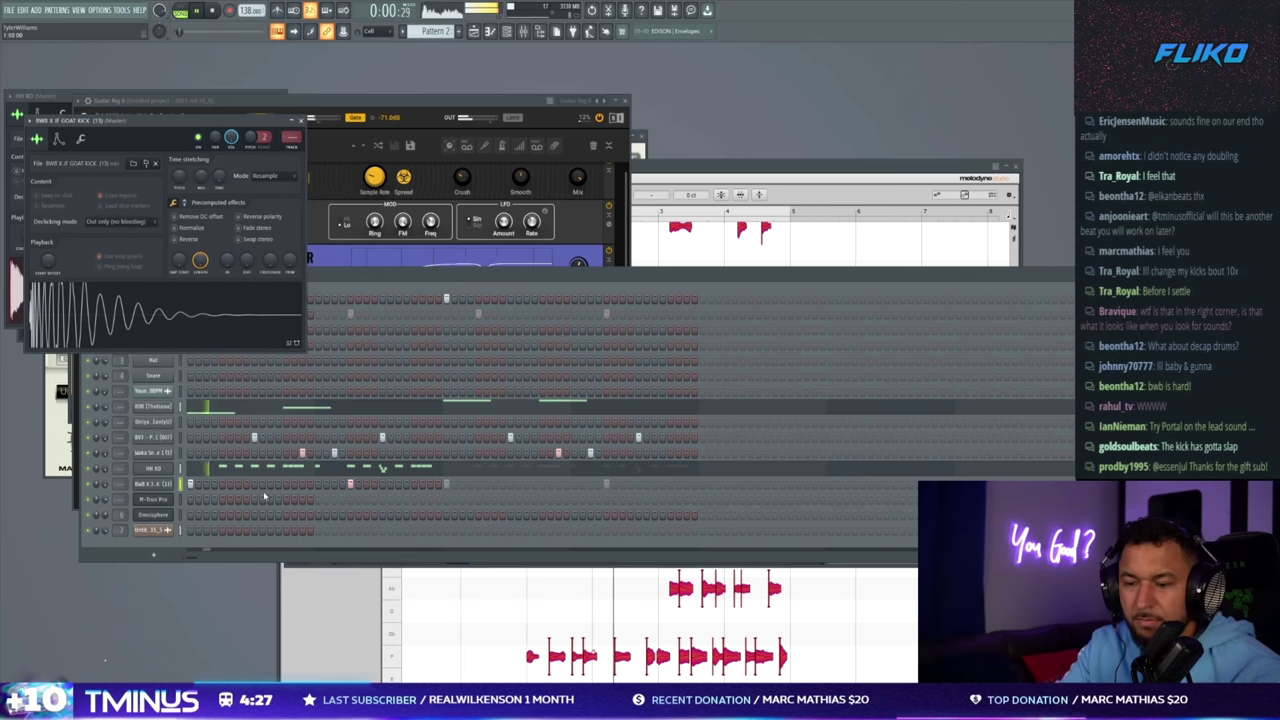
- Add hits at steps 13 and 23 to the GOAT kick and view its sampler settings
{"action": "left_click", "coordinate": [287, 485]}
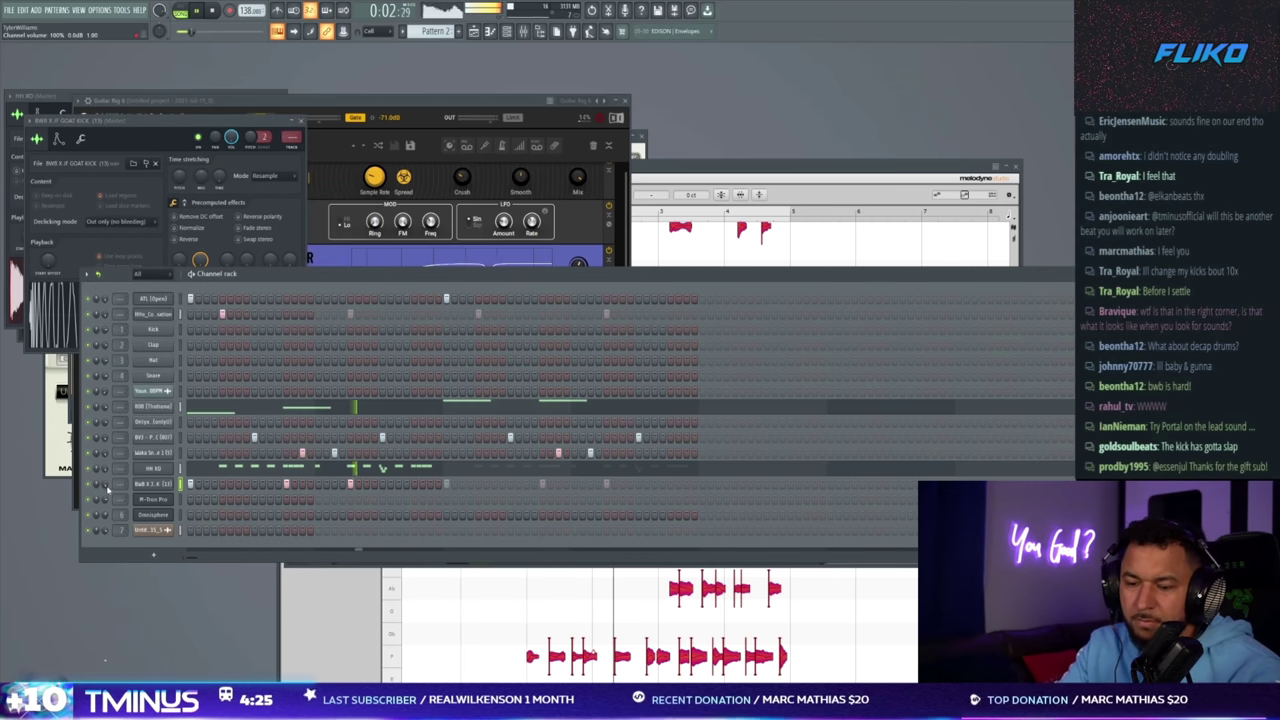
{"action": "left_click", "coordinate": [152, 483]}
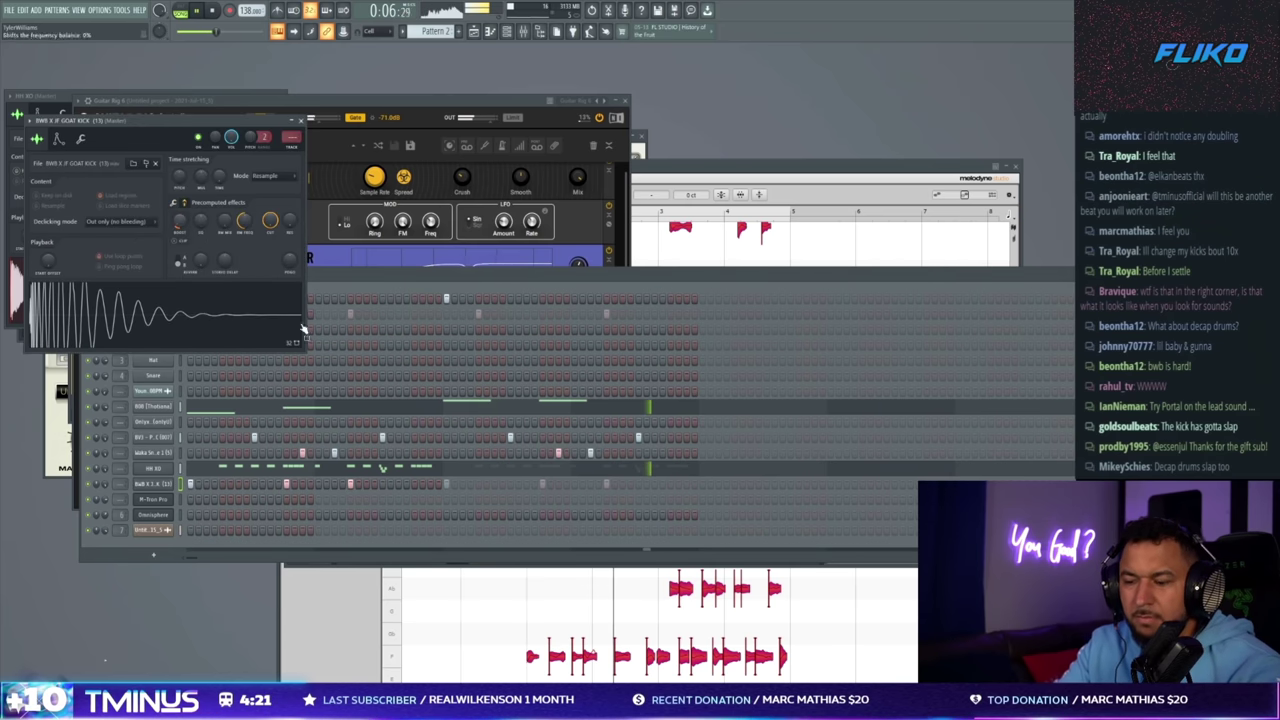
{"action": "left_click", "coordinate": [374, 484]}
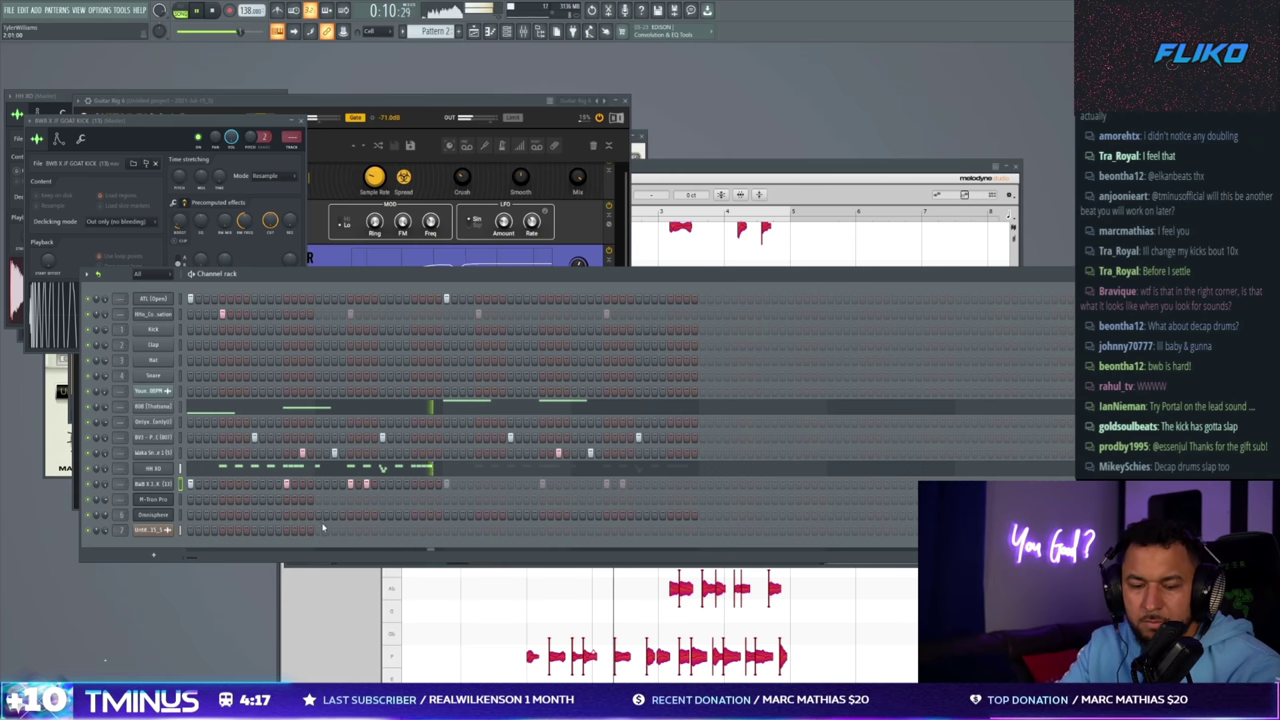
{"action": "left_click", "coordinate": [165, 485]}
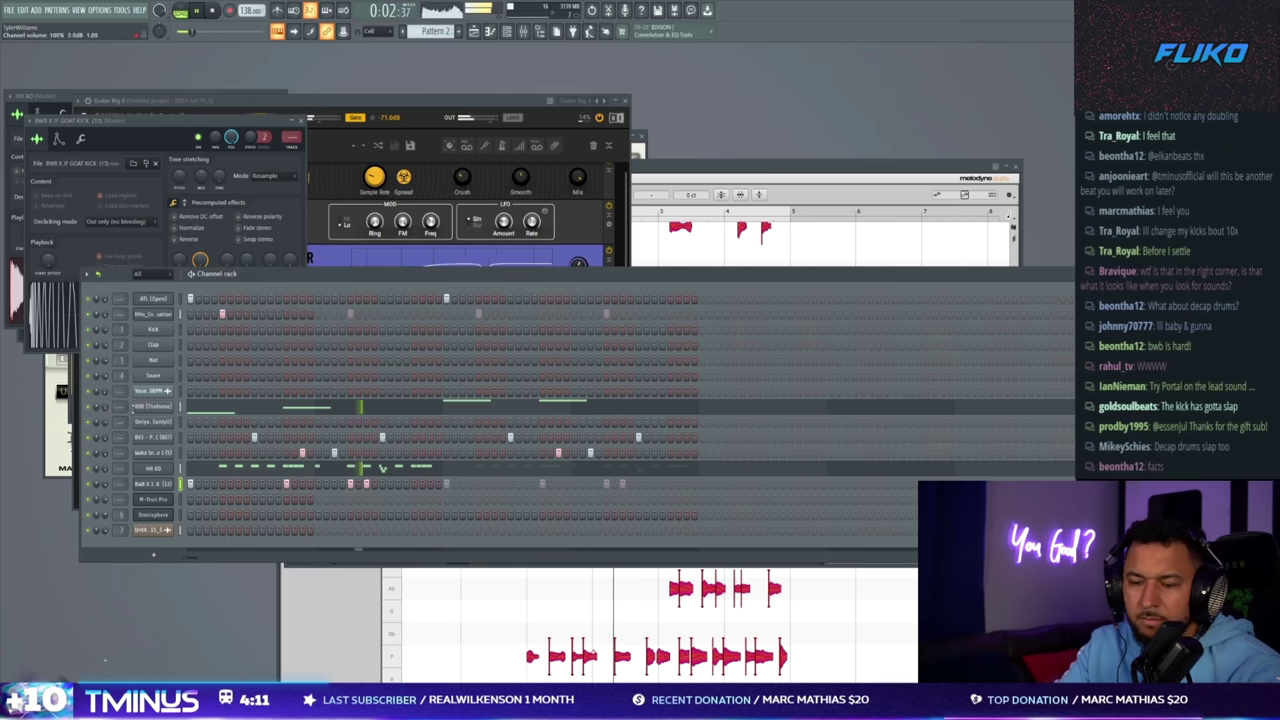
- Try an extra F4 note near the end of bar 2 in the 808 part
{"action": "left_click", "coordinate": [201, 408]}
{"action": "left_click", "coordinate": [221, 267]}
{"action": "key", "text": "Escape"}
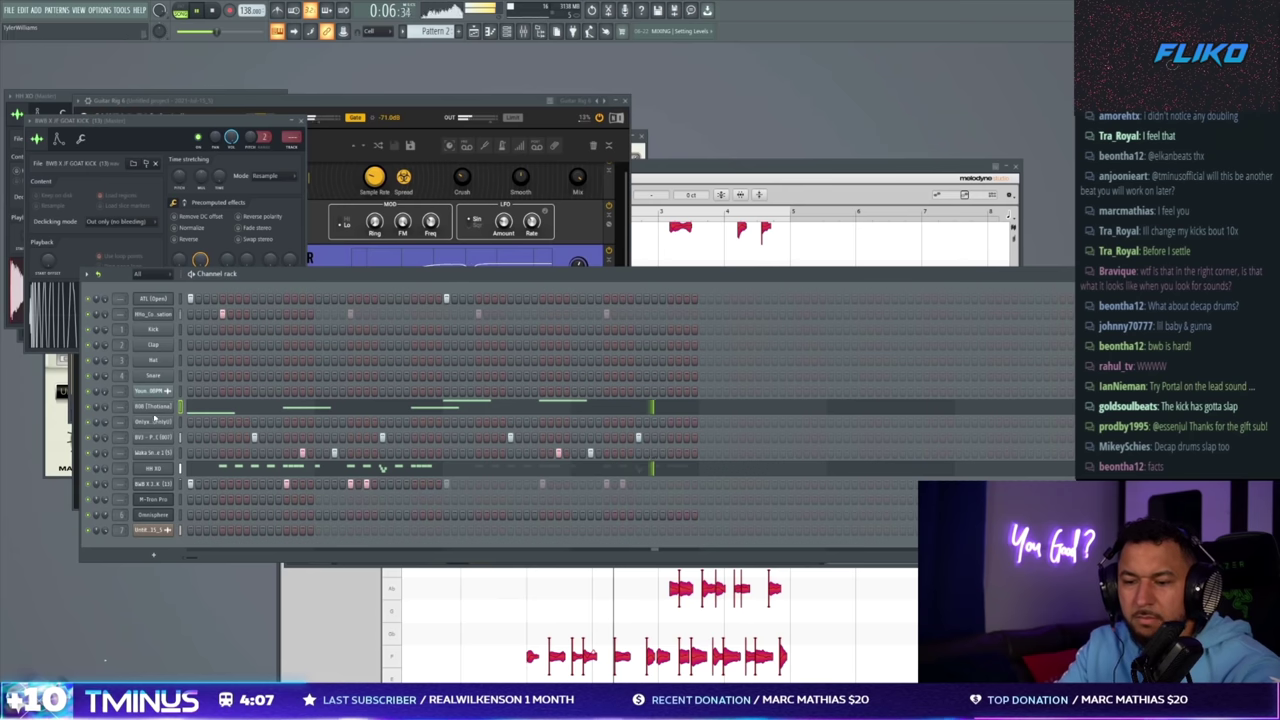
- Remove the extra F4 note from the 808 part and lower its last note an octave to A3
{"action": "left_click", "coordinate": [154, 408]}
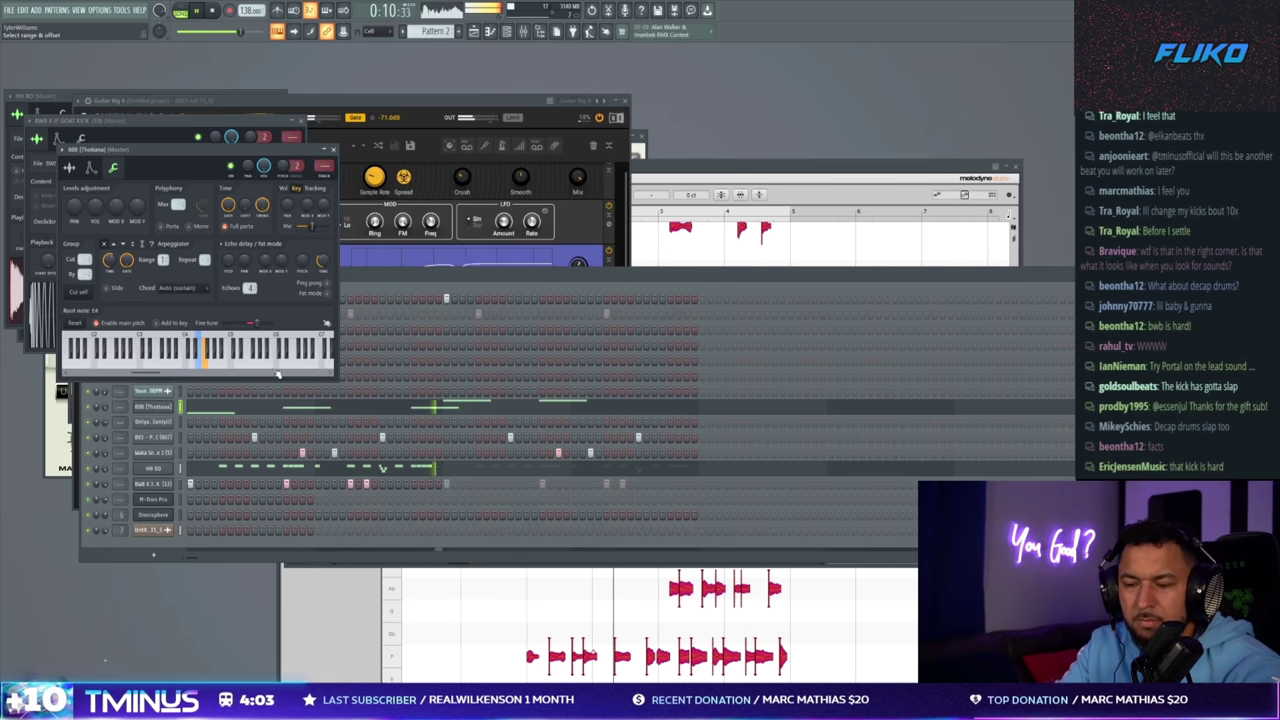
{"action": "key", "text": "F7"}
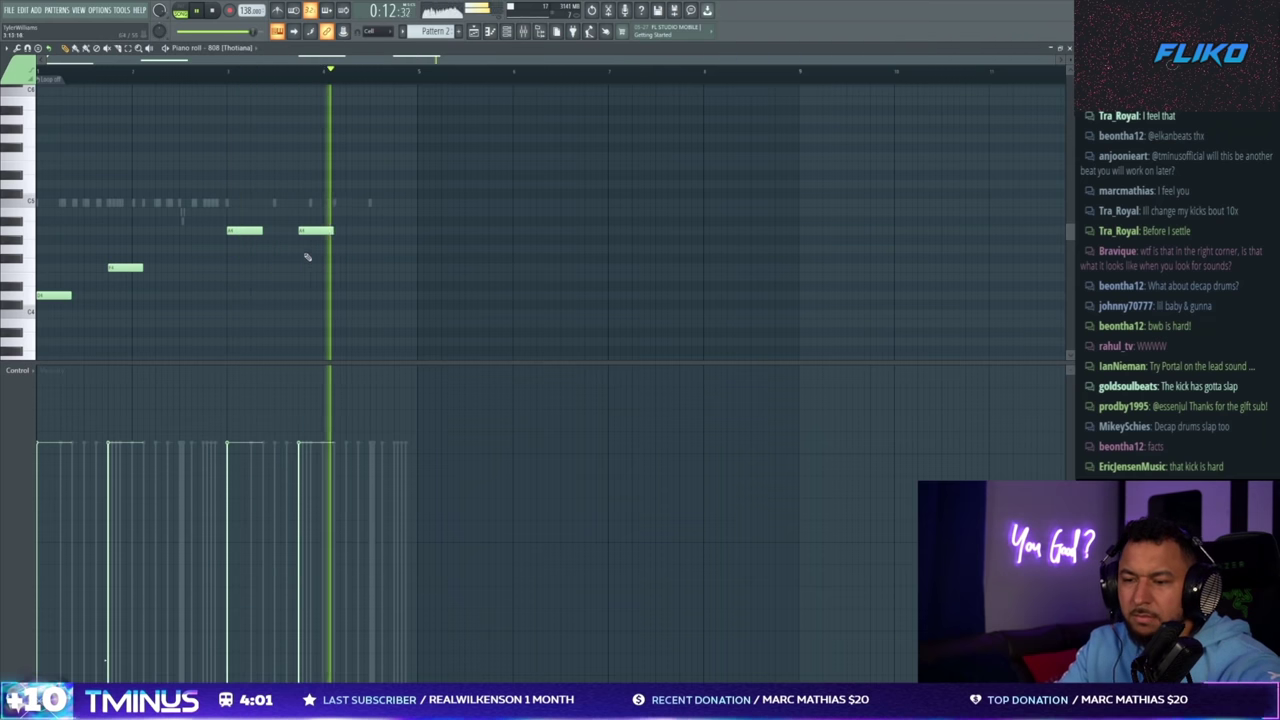
{"action": "key", "text": "F7"}
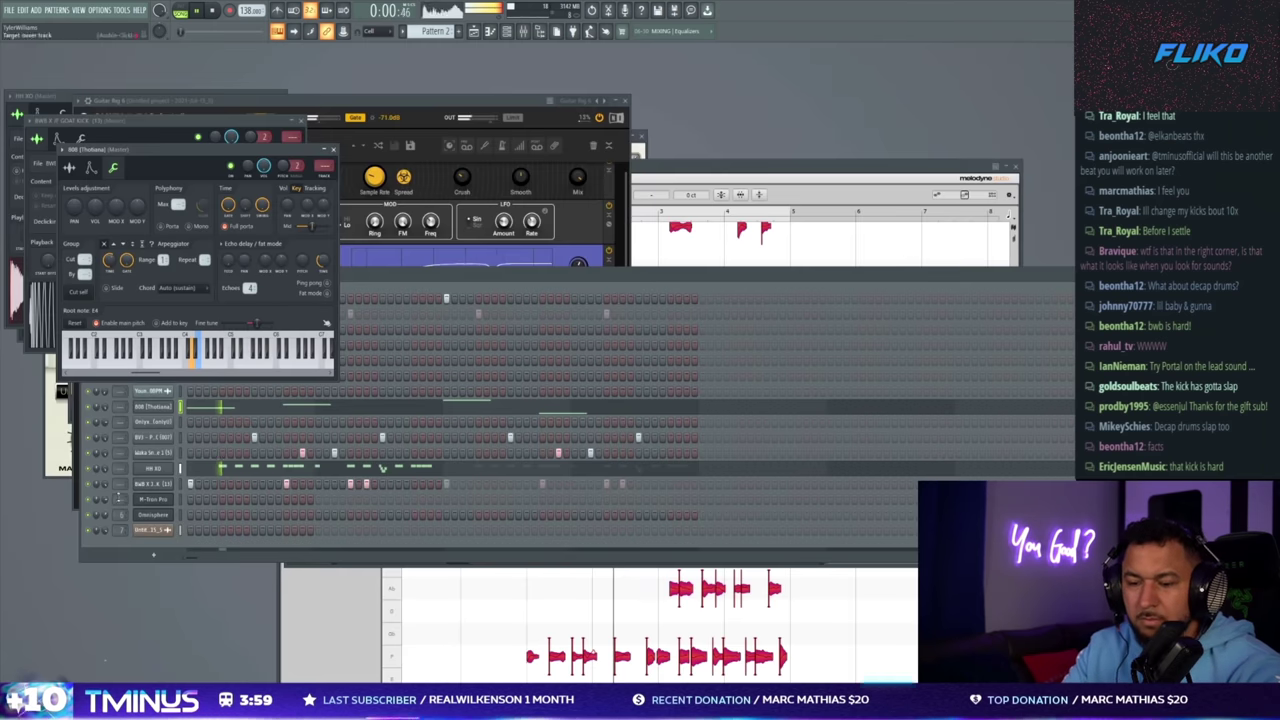
- Examine the kick channel's hit velocities in the graph editor
{"action": "left_click", "coordinate": [152, 484]}
{"action": "left_click_drag", "start_coordinate": [594, 276], "coordinate": [334, 277]}
{"action": "left_click", "coordinate": [1024, 275]}
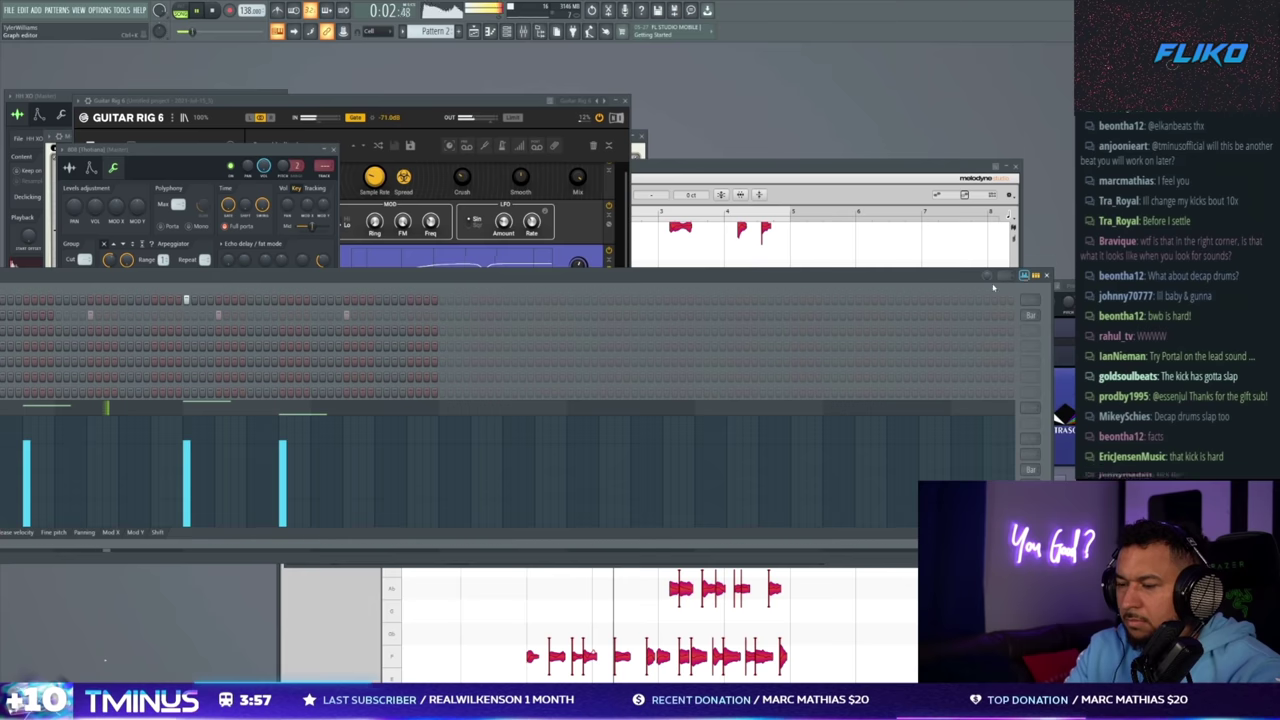
{"action": "key", "text": "F7"}
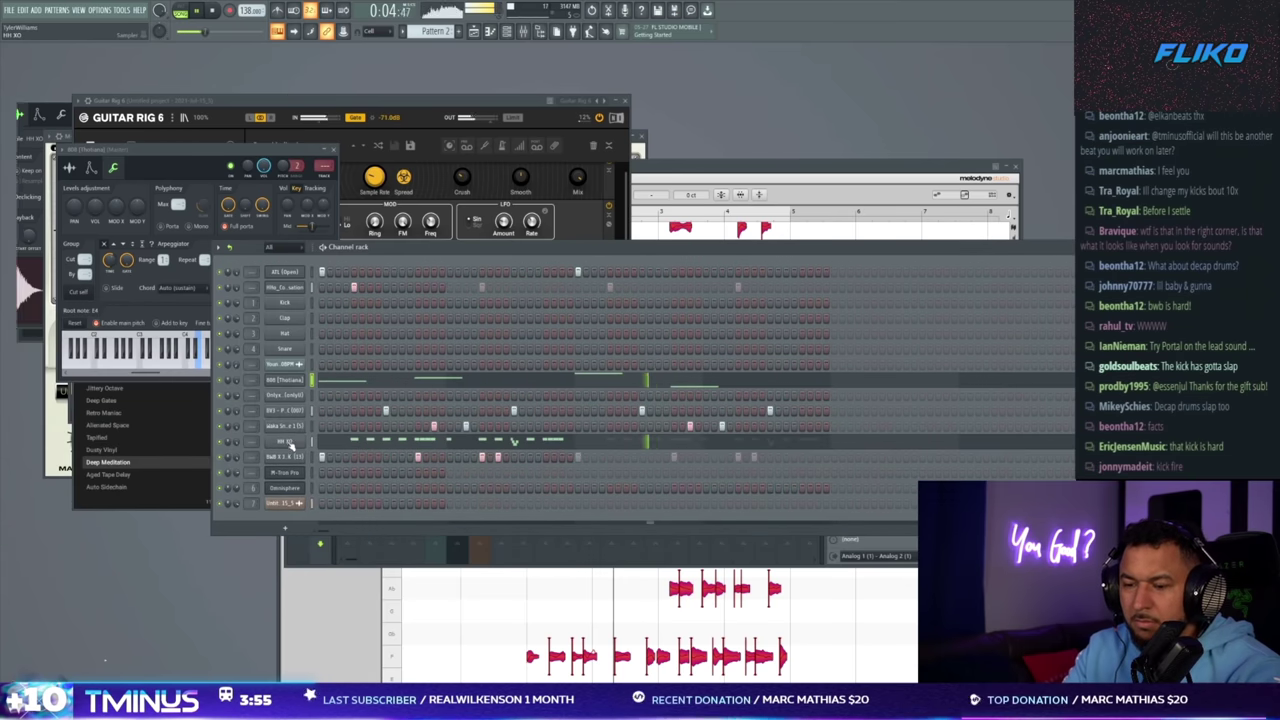
- Raise the last 808 note an octave to A4
{"action": "left_click", "coordinate": [405, 383]}
{"action": "left_click_drag", "start_coordinate": [377, 377], "coordinate": [303, 297]}
{"action": "key", "text": "space"}
{"action": "left_click", "coordinate": [288, 78]}
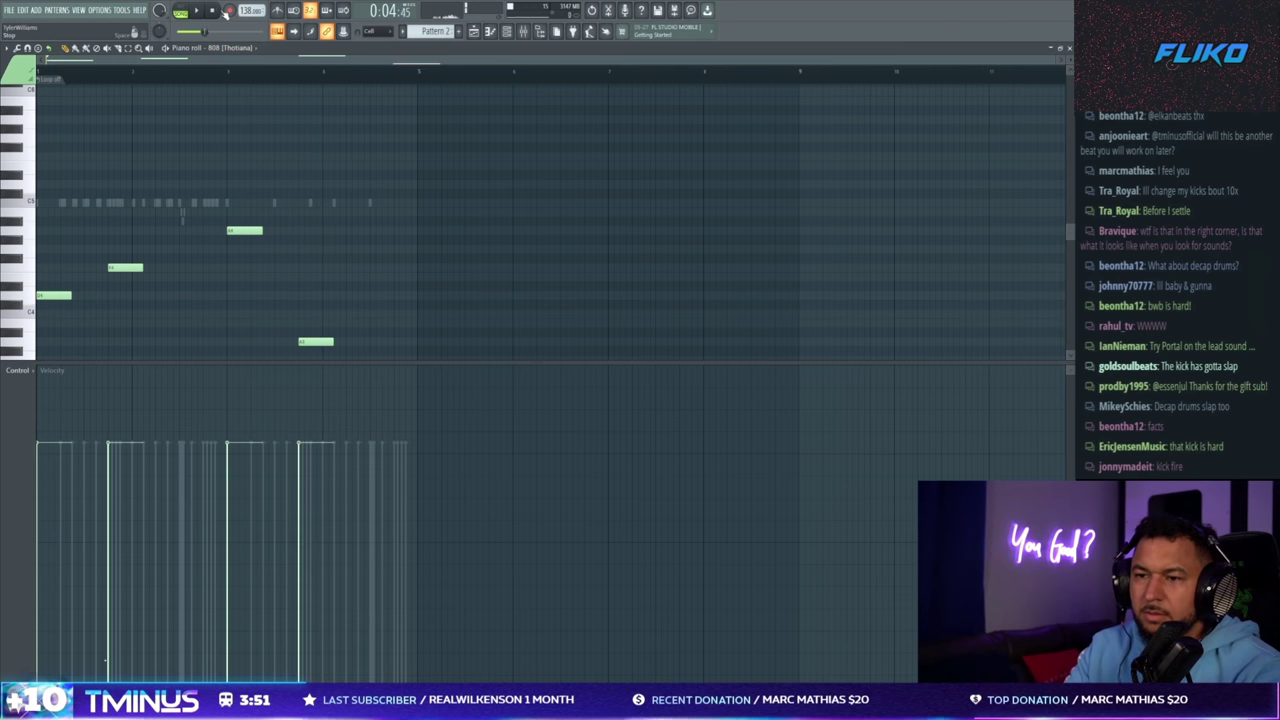
{"action": "left_click", "coordinate": [316, 342], "text": "ctrl"}
{"action": "key", "text": "ctrl+Up"}
{"action": "key", "text": "F7"}
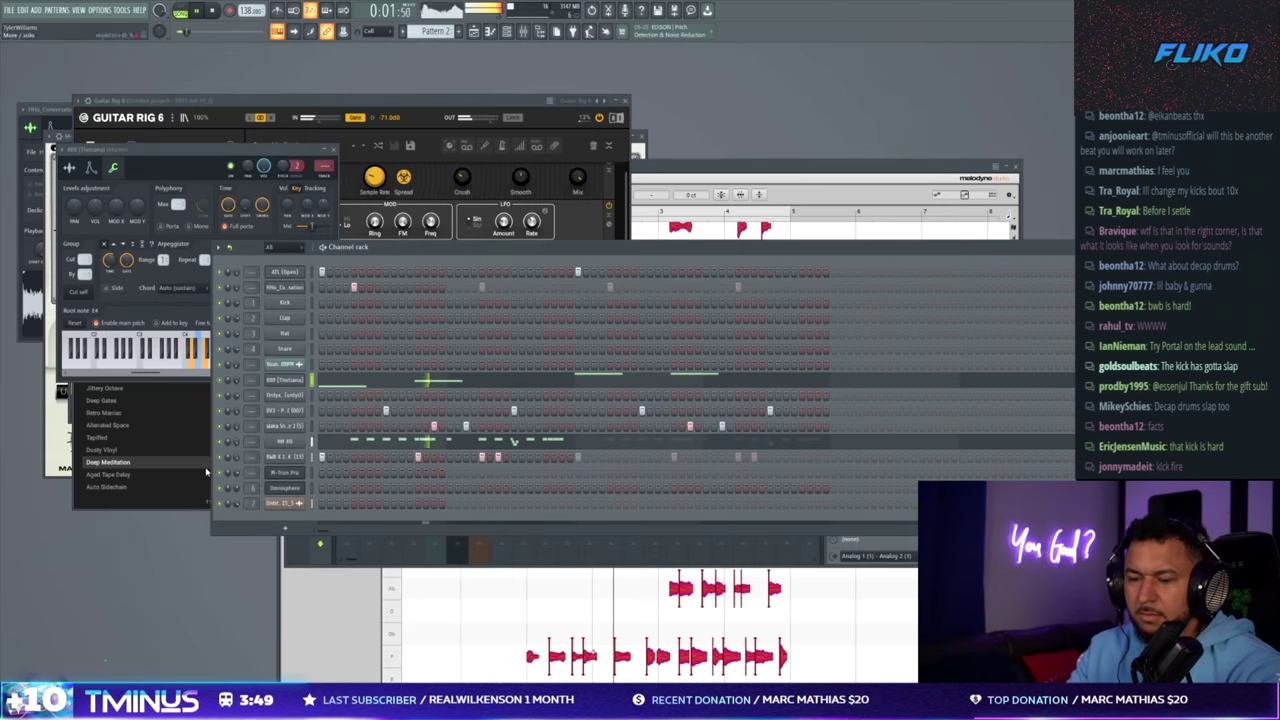
- Place Pattern 3 with the Omnisphere chords at the start of playlist Track 4 and restart playback
{"action": "left_click", "coordinate": [485, 32]}
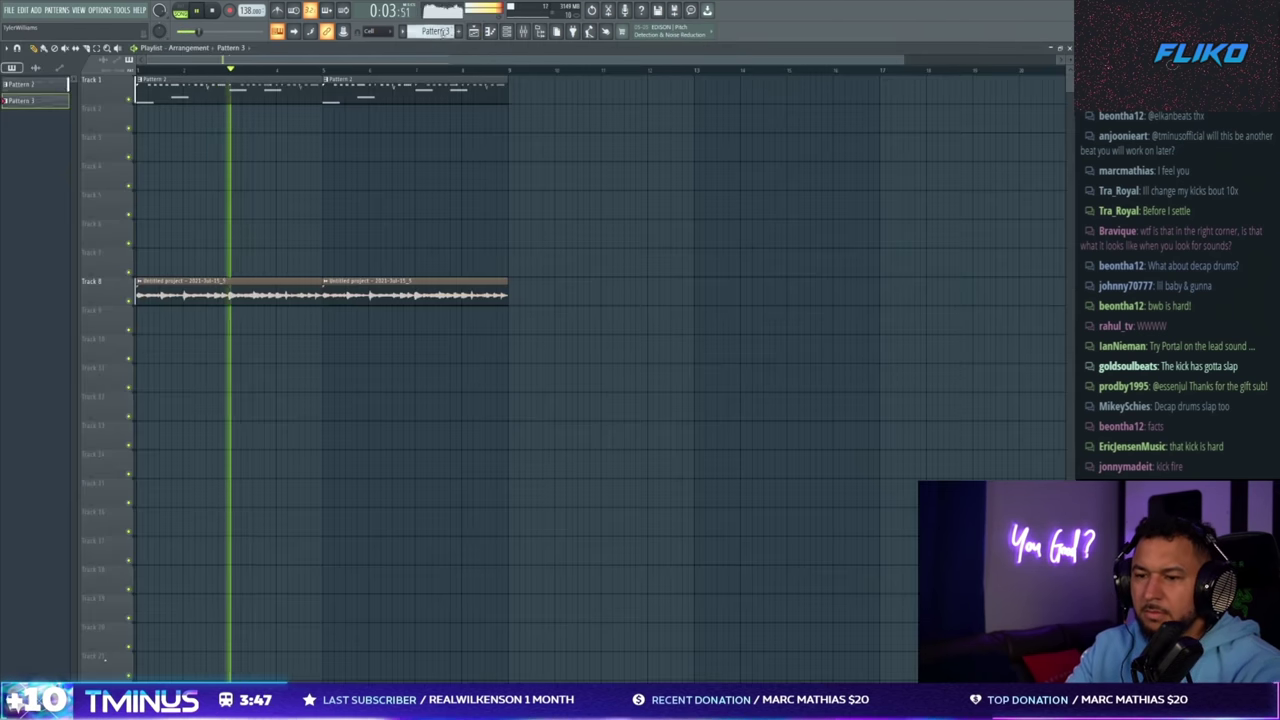
{"action": "key", "text": "space"}
{"action": "left_click_drag", "start_coordinate": [187, 185], "coordinate": [145, 178]}
{"action": "key", "text": "space"}
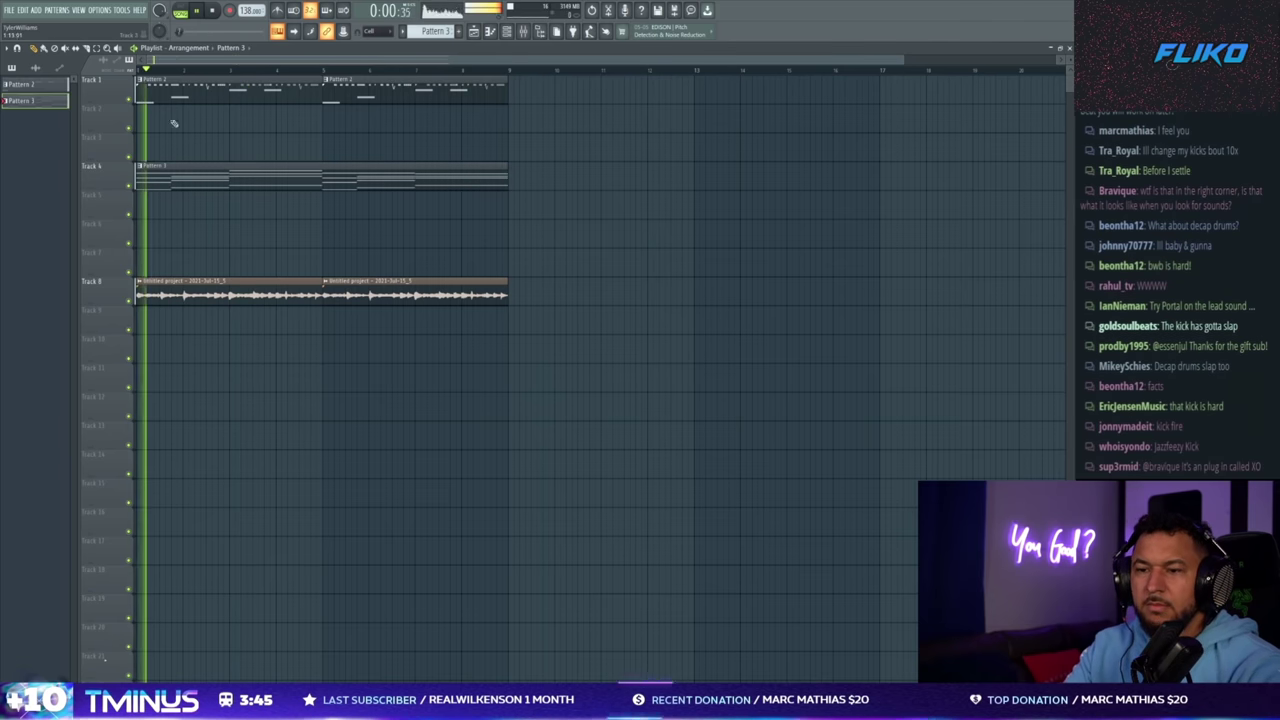
{"action": "key", "text": "F5"}
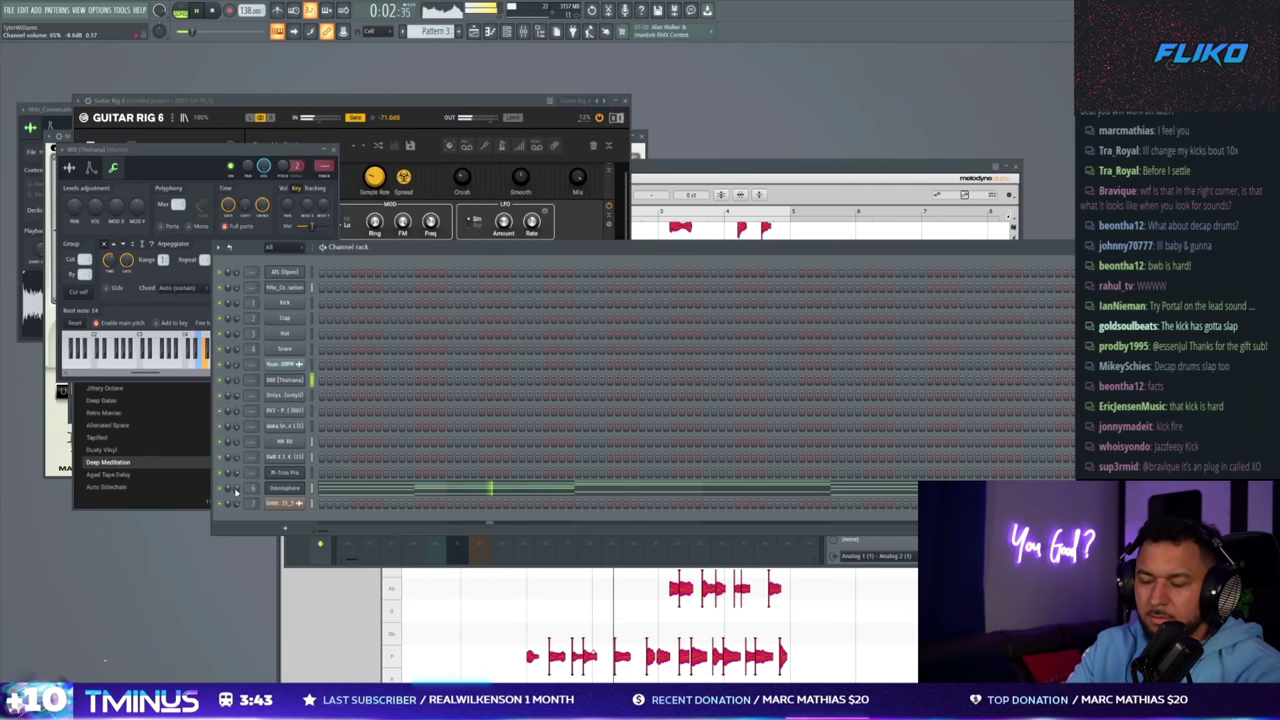
- Delete the Pattern 2, Pattern 3 and sample clips that lie before bar 9 on playlist Tracks 1, 4 and 8
{"action": "left_click", "coordinate": [282, 489]}
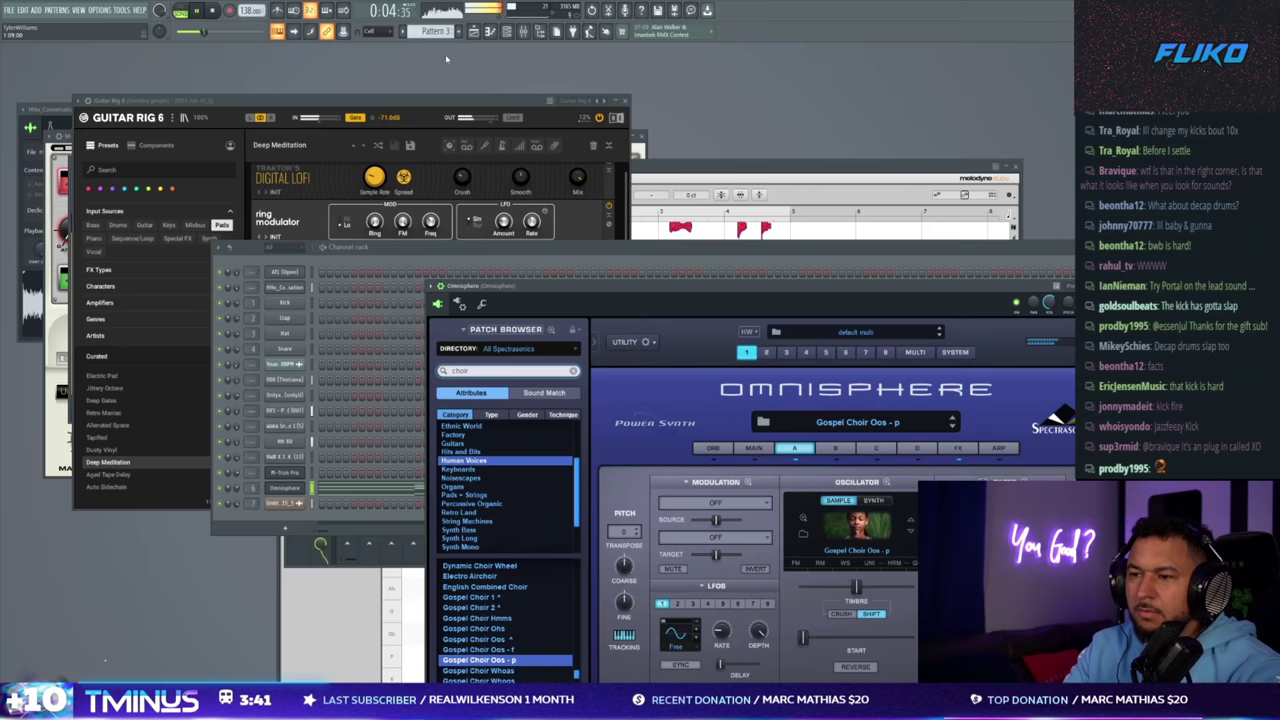
{"action": "key", "text": "F5"}
{"action": "key", "text": "space"}
{"action": "left_click_drag", "start_coordinate": [428, 88], "coordinate": [540, 98]}
{"action": "right_click", "coordinate": [306, 90]}
{"action": "right_click", "coordinate": [306, 176]}
{"action": "right_click", "coordinate": [306, 293]}
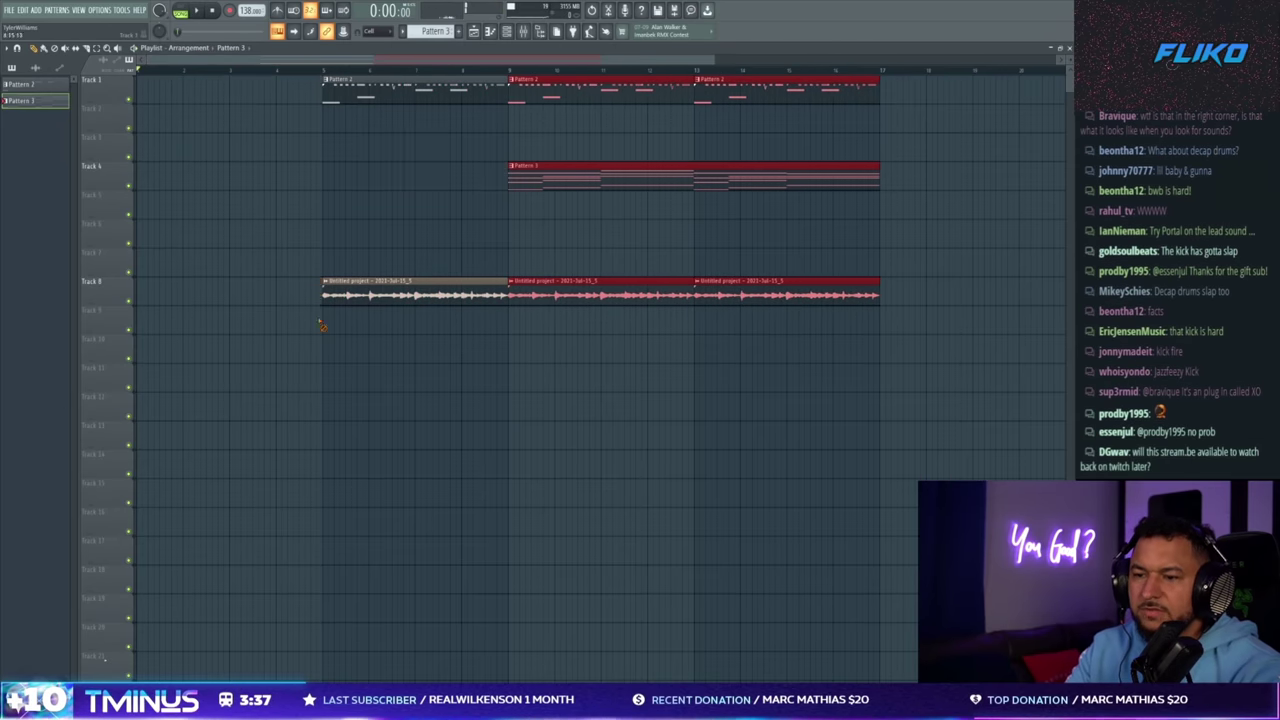
{"action": "right_click", "coordinate": [370, 293]}
{"action": "right_click", "coordinate": [470, 92]}
- Select bars 9 to 17 of the playlist, covering Tracks 1, 4 and 8, as the loop range
{"action": "left_click", "coordinate": [532, 168], "text": "ctrl"}
{"action": "scroll", "coordinate": [378, 32], "scroll_direction": "up", "scroll_amount": 1}
{"action": "scroll", "coordinate": [477, 100], "scroll_direction": "up", "scroll_amount": 3}
{"action": "scroll", "coordinate": [475, 128], "scroll_direction": "down", "scroll_amount": 2}
{"action": "left_click_drag", "start_coordinate": [476, 72], "coordinate": [906, 109]}
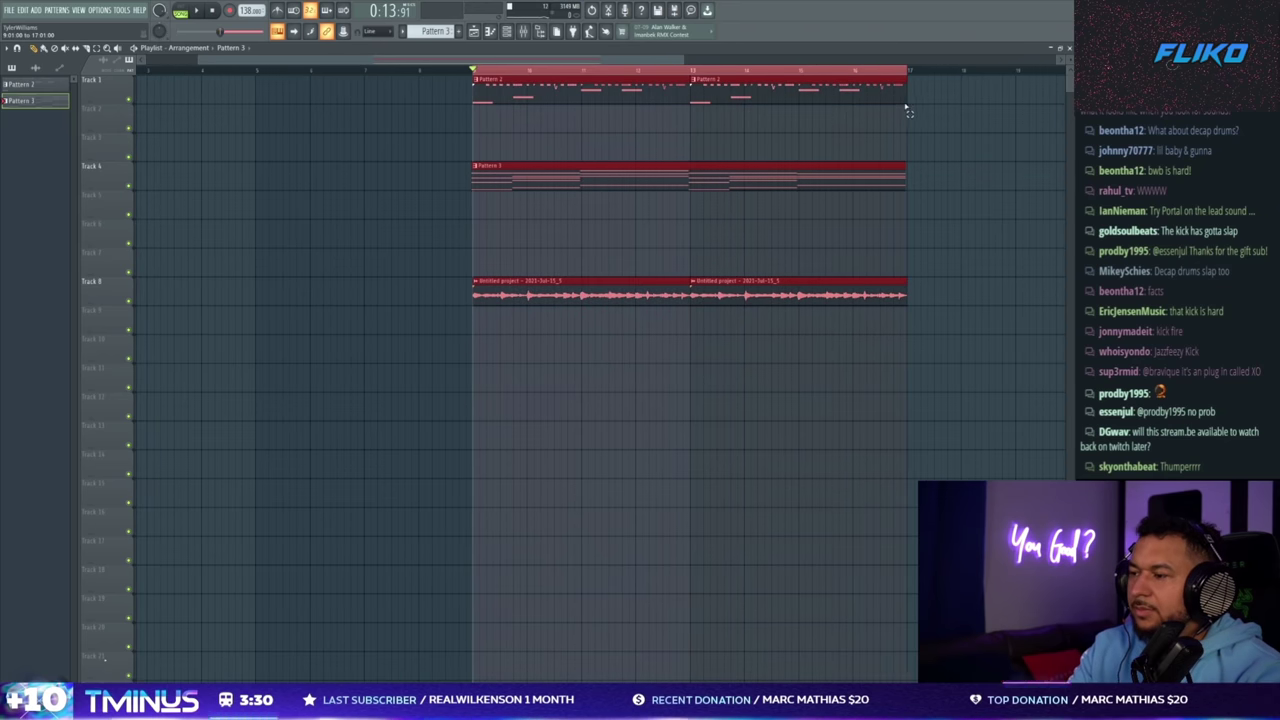
- Shift the Pattern 3 clip on Track 4 slightly ahead of bar 9, to 8:16:14, and play the range
{"action": "scroll", "coordinate": [487, 209], "scroll_direction": "up", "scroll_amount": 5}
{"action": "left_click", "coordinate": [517, 238]}
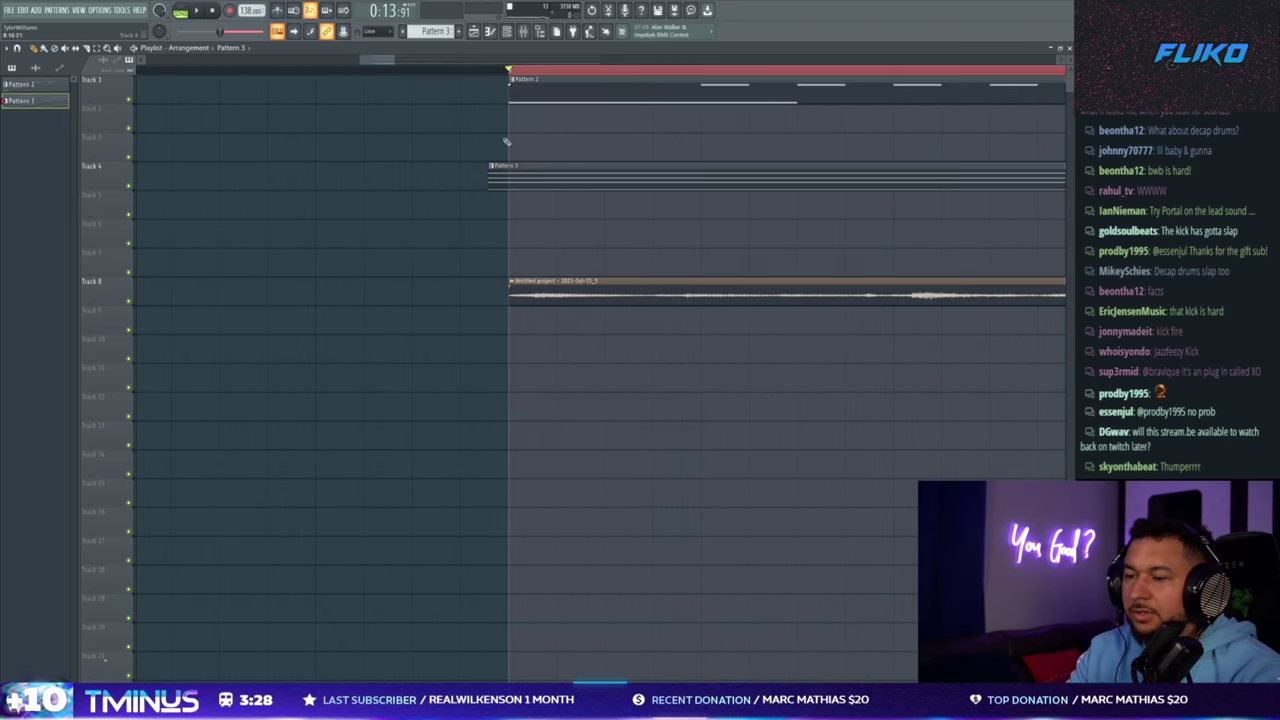
{"action": "scroll", "coordinate": [508, 232], "scroll_direction": "up", "scroll_amount": 2}
{"action": "left_click_drag", "start_coordinate": [155, 196], "coordinate": [494, 205]}
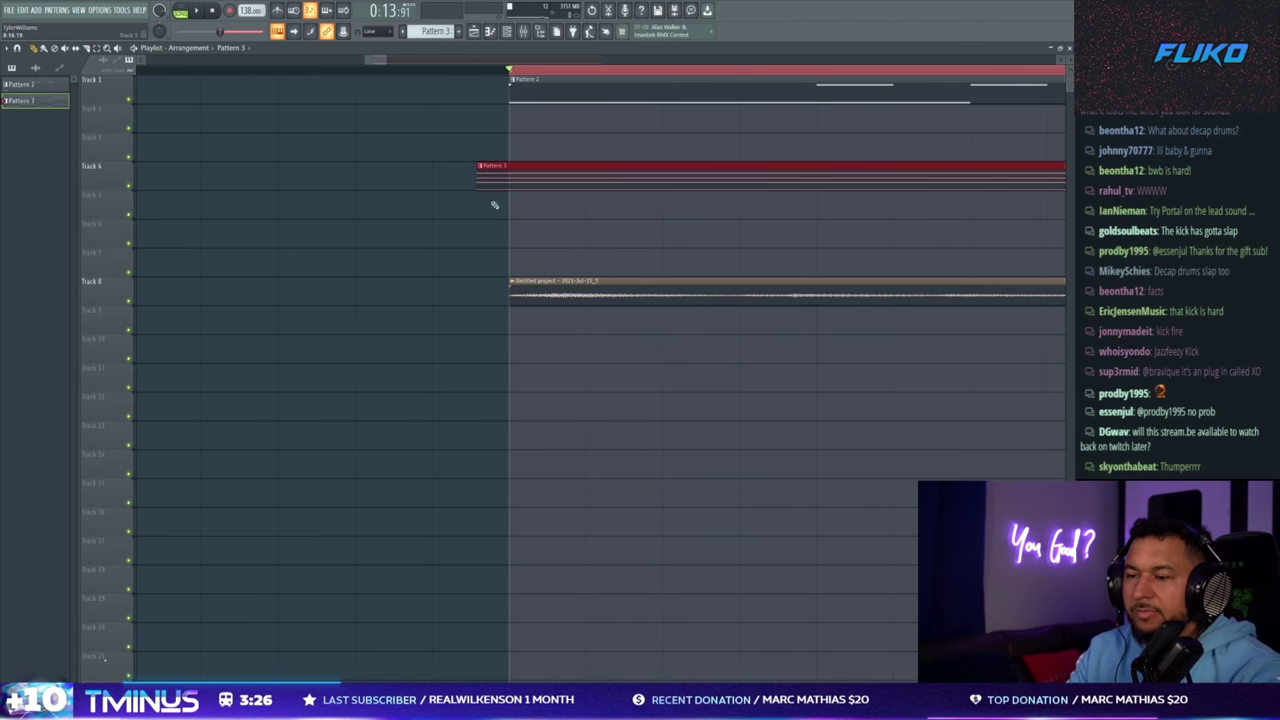
{"action": "scroll", "coordinate": [443, 174], "scroll_direction": "up", "scroll_amount": 1}
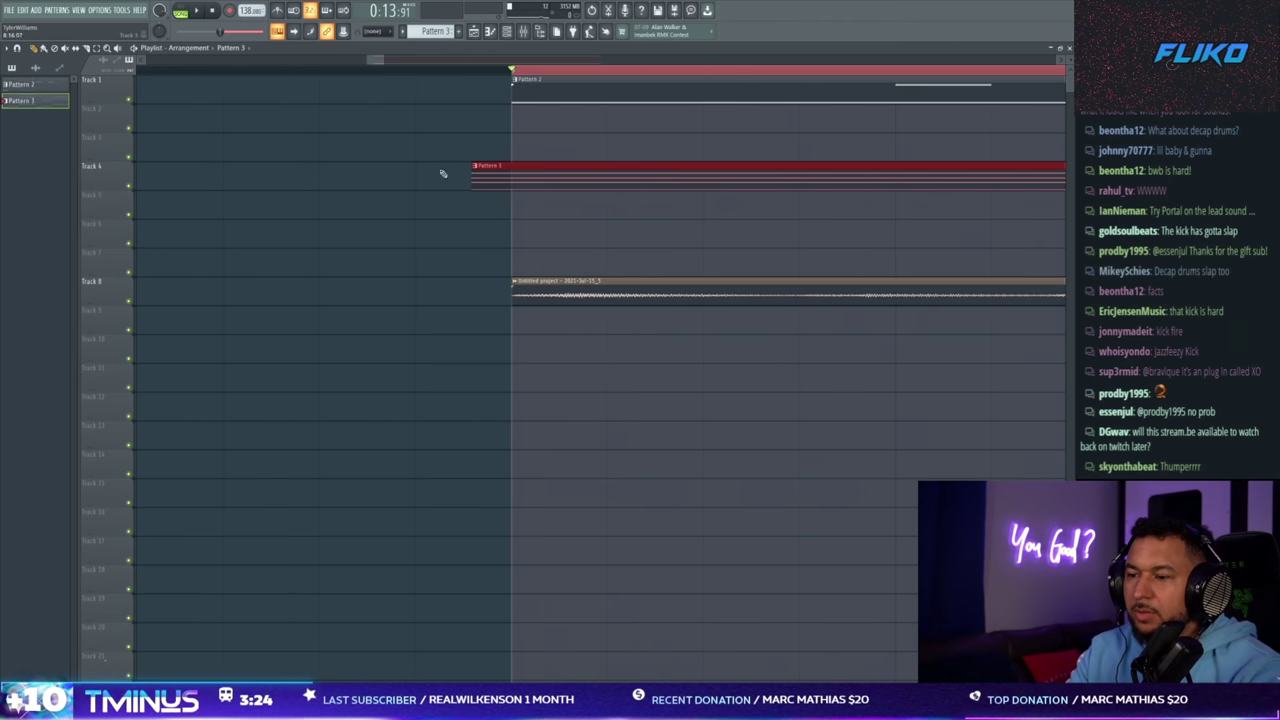
{"action": "key", "text": "space"}
{"action": "scroll", "coordinate": [541, 232], "scroll_direction": "down", "scroll_amount": 2}
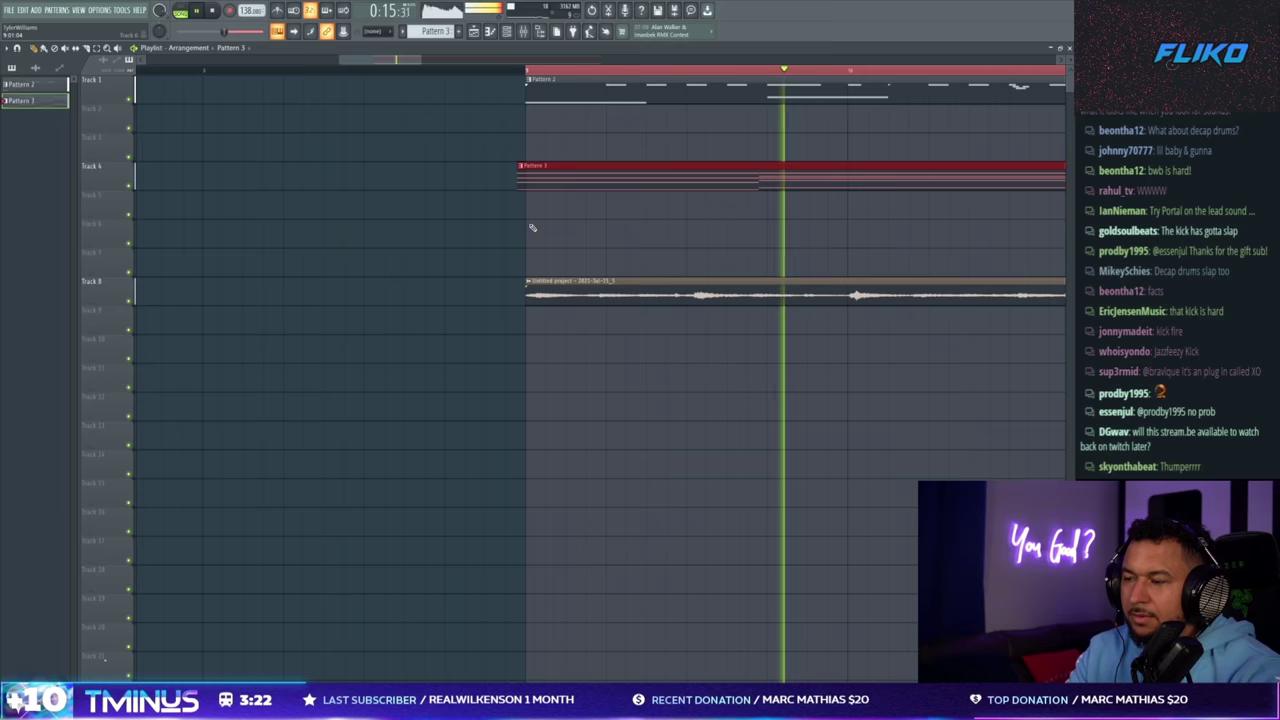
- Copy the Pattern 3 clip on Track 4 so that the copy follows directly at bar 17
{"action": "scroll", "coordinate": [540, 236], "scroll_direction": "down", "scroll_amount": 1}
{"action": "scroll", "coordinate": [536, 230], "scroll_direction": "down", "scroll_amount": 2}
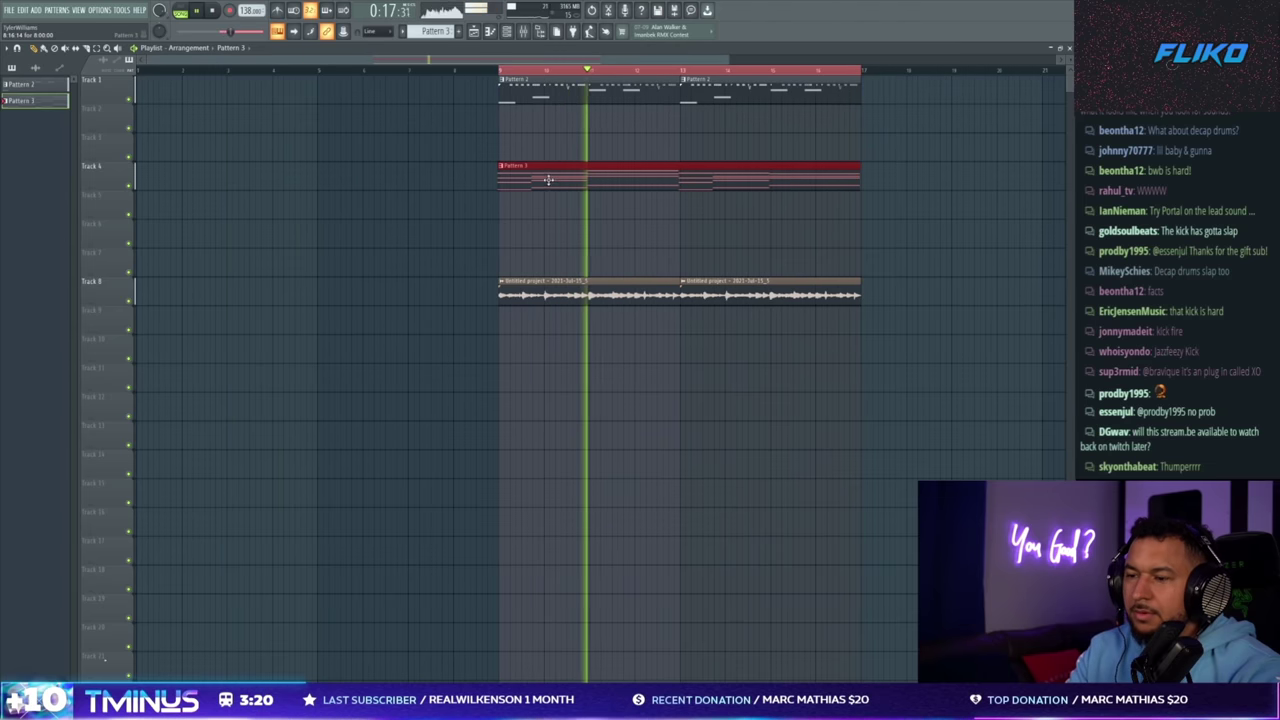
{"action": "left_click_drag", "start_coordinate": [557, 168], "coordinate": [918, 167]}
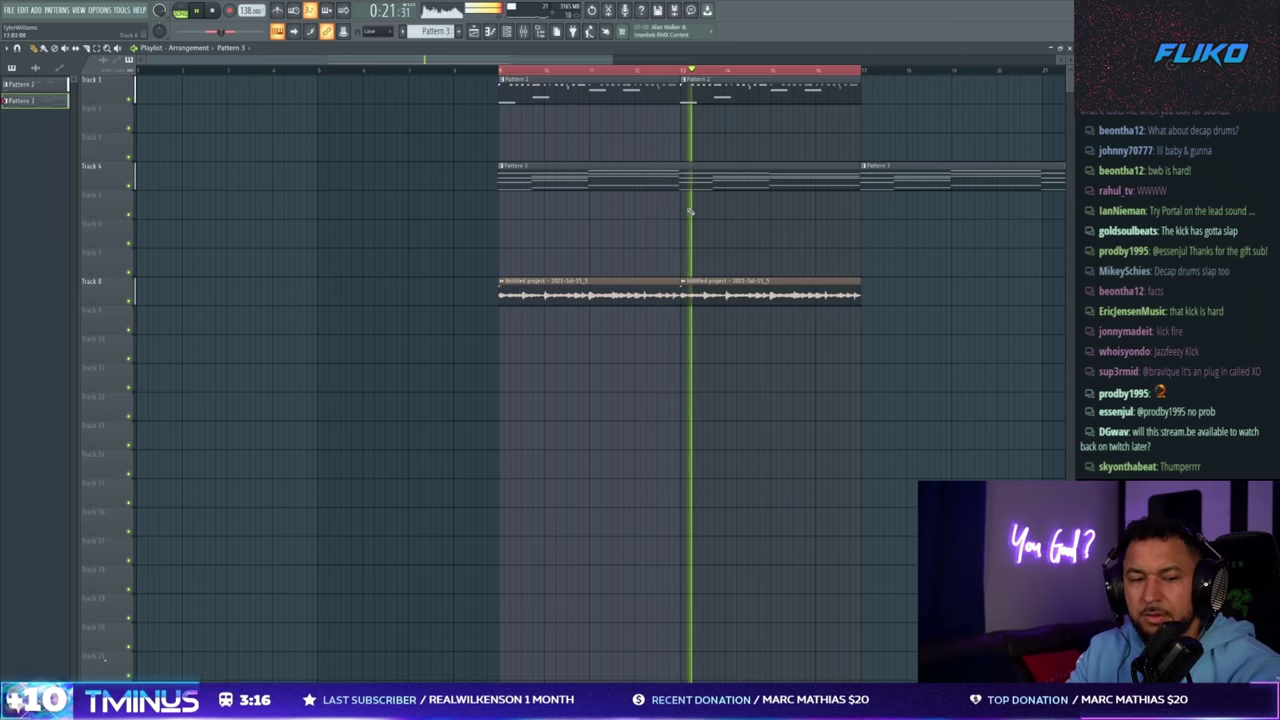
- Move the first Pattern 3 clip on Track 4 a little earlier without snapping, to 8:16:08, and clear the selection
{"action": "scroll", "coordinate": [566, 222], "scroll_direction": "up", "scroll_amount": 2}
{"action": "double_click", "coordinate": [104, 176]}
{"action": "scroll", "coordinate": [281, 222], "scroll_direction": "up", "scroll_amount": 4}
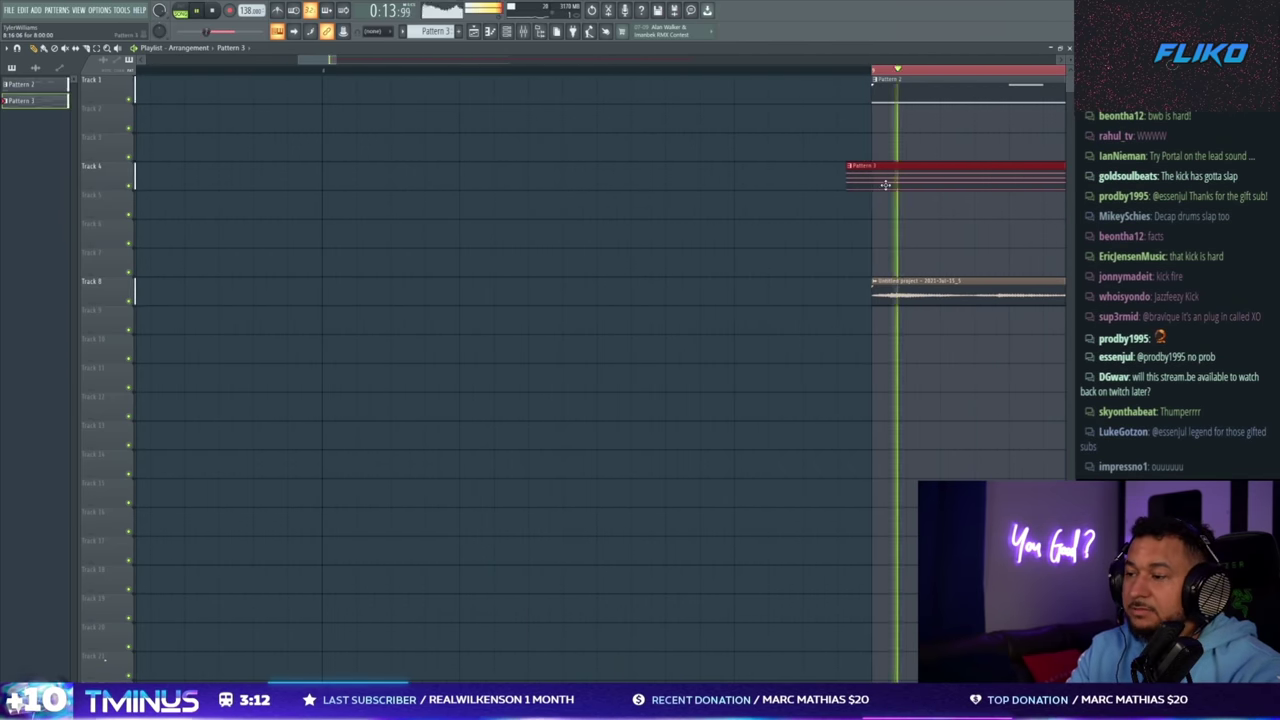
{"action": "scroll", "coordinate": [686, 257], "scroll_direction": "right", "scroll_amount": 5}
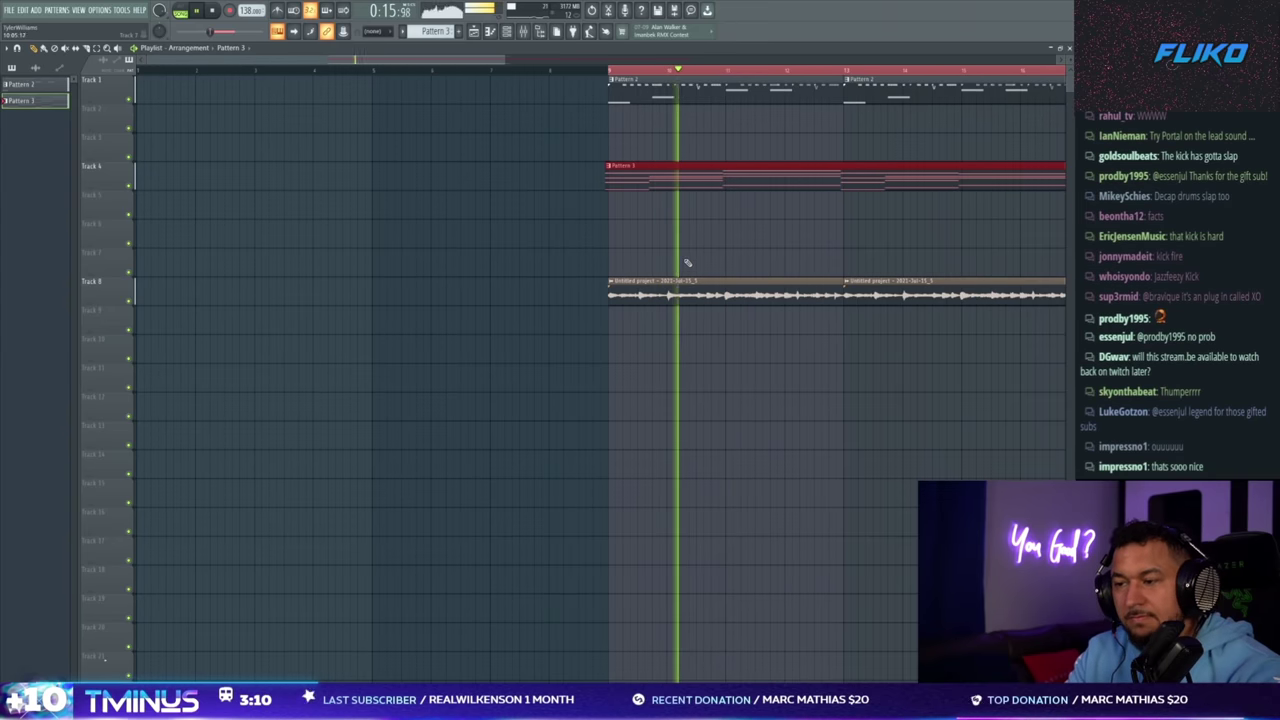
{"action": "scroll", "coordinate": [648, 230], "scroll_direction": "up", "scroll_amount": 3}
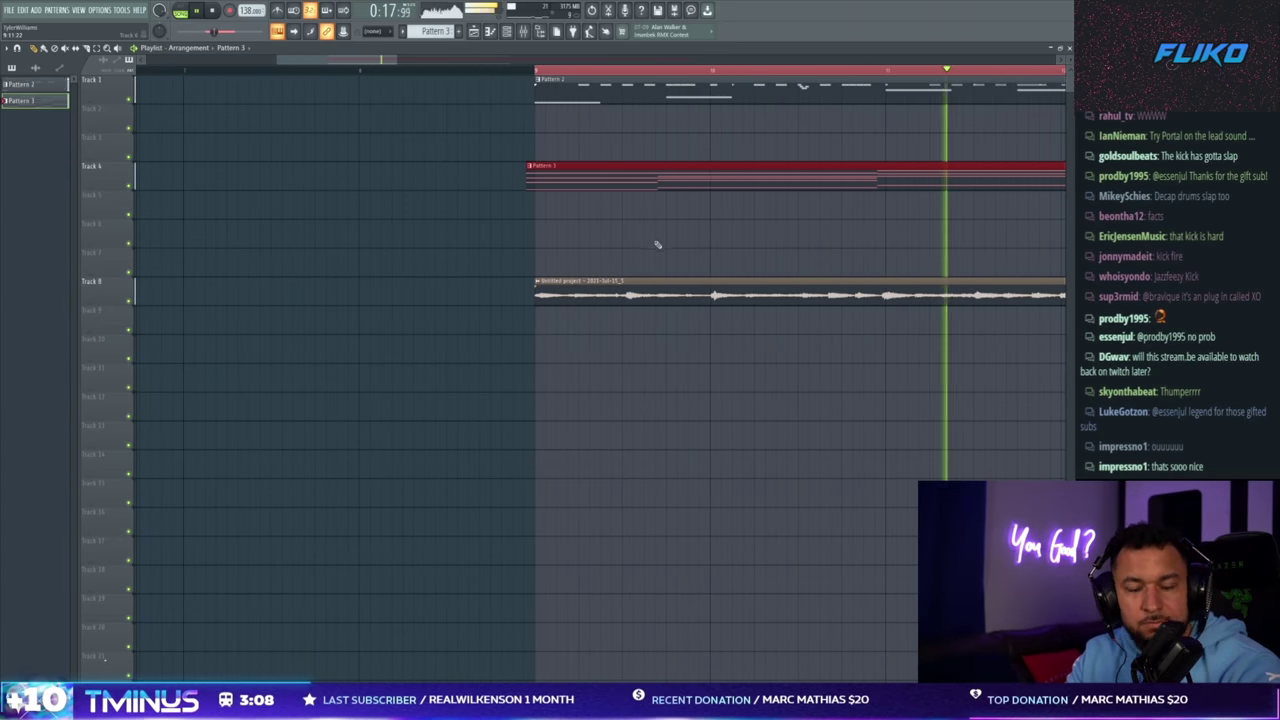
{"action": "key", "text": "ctrl+d"}
- Leave the playlist and bring up the Omnisphere channel together with its mixer insert
{"action": "key", "text": "F5"}
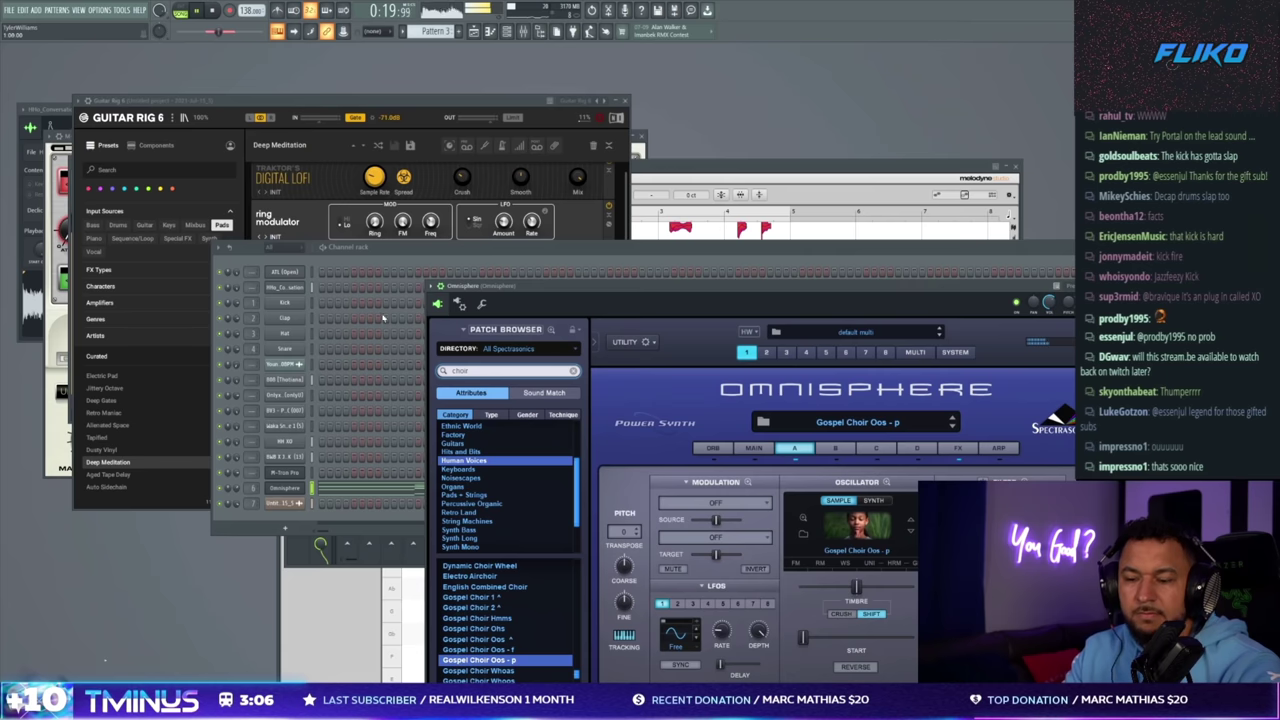
{"action": "left_click", "coordinate": [290, 489]}
{"action": "left_click", "coordinate": [290, 489]}
{"action": "left_click_drag", "start_coordinate": [624, 287], "coordinate": [330, 259]}
{"action": "double_click", "coordinate": [818, 274]}
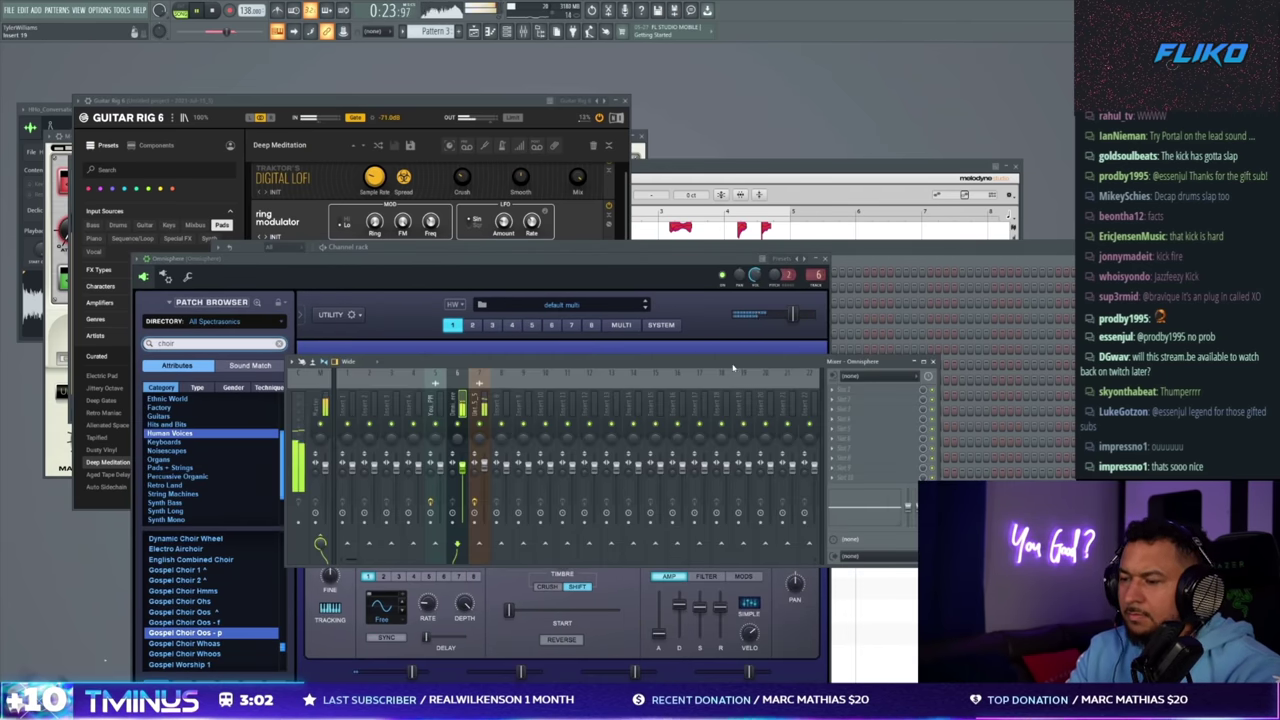
{"action": "left_click", "coordinate": [593, 270]}
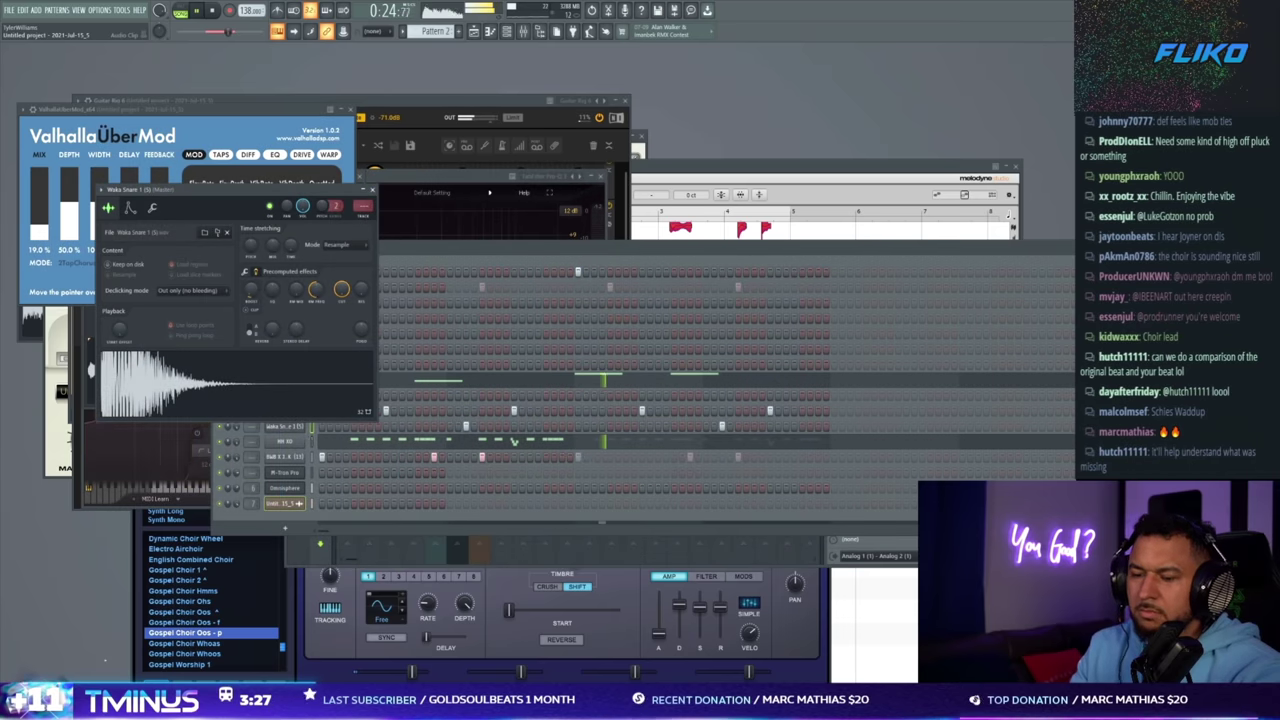
- Add BWB XCLUSIVE V1 DRUMS (27) as a channel with a hit on step 13 and set its quick fade out to 27%
{"action": "left_click_drag", "start_coordinate": [105, 660], "coordinate": [407, 530]}
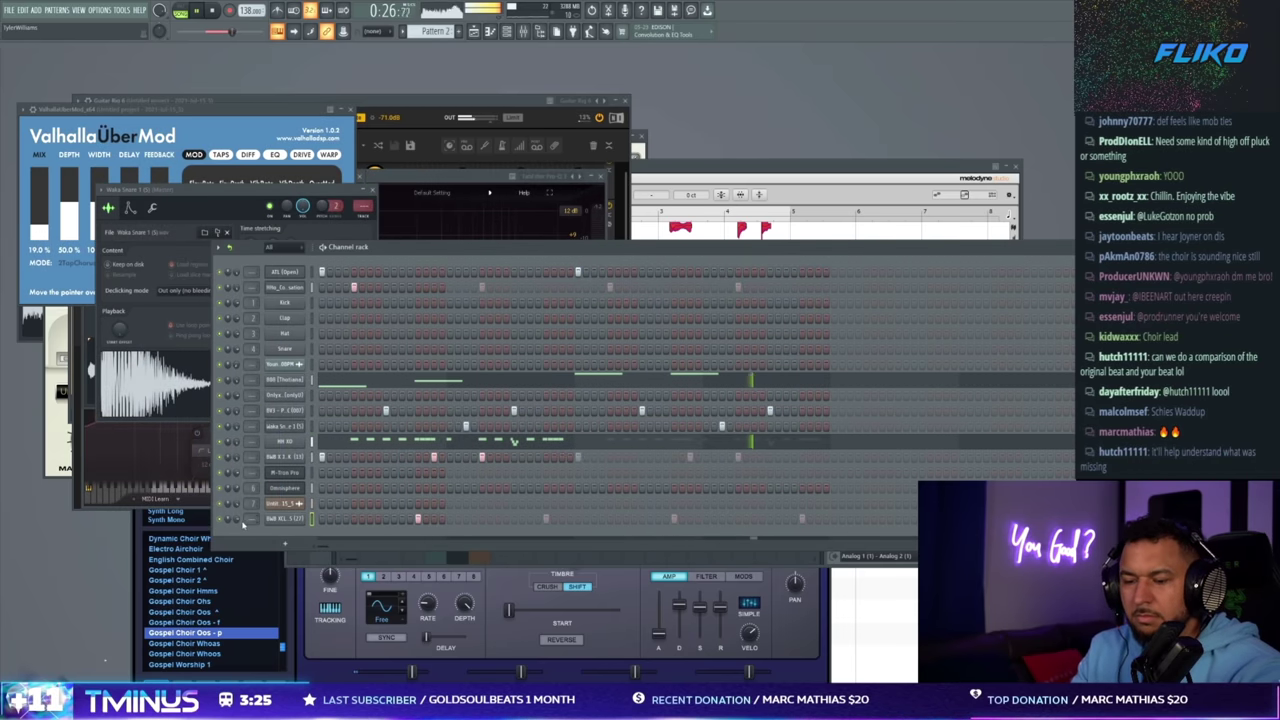
{"action": "left_click", "coordinate": [297, 521]}
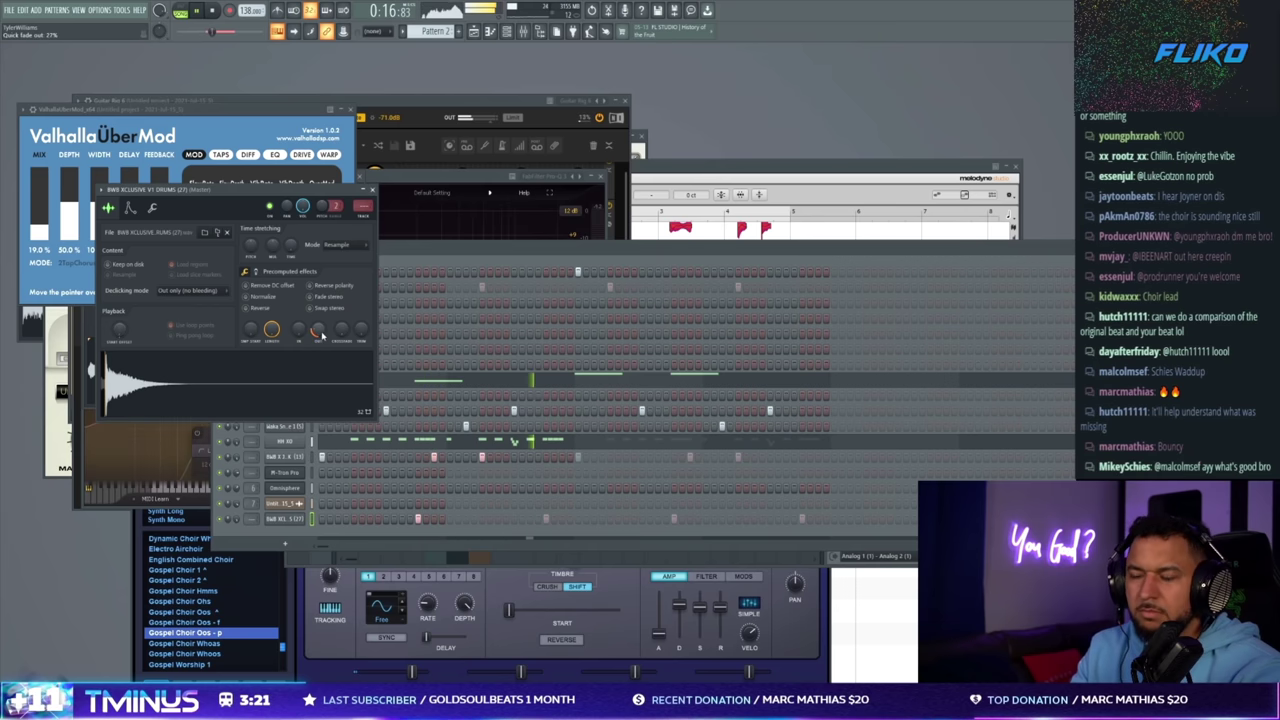
{"action": "left_click", "coordinate": [437, 251]}
- Boost an upper-frequency band by about 8 dB in FabFilter Pro-Q 3 on Omnisphere's mixer insert
{"action": "left_click", "coordinate": [285, 488]}
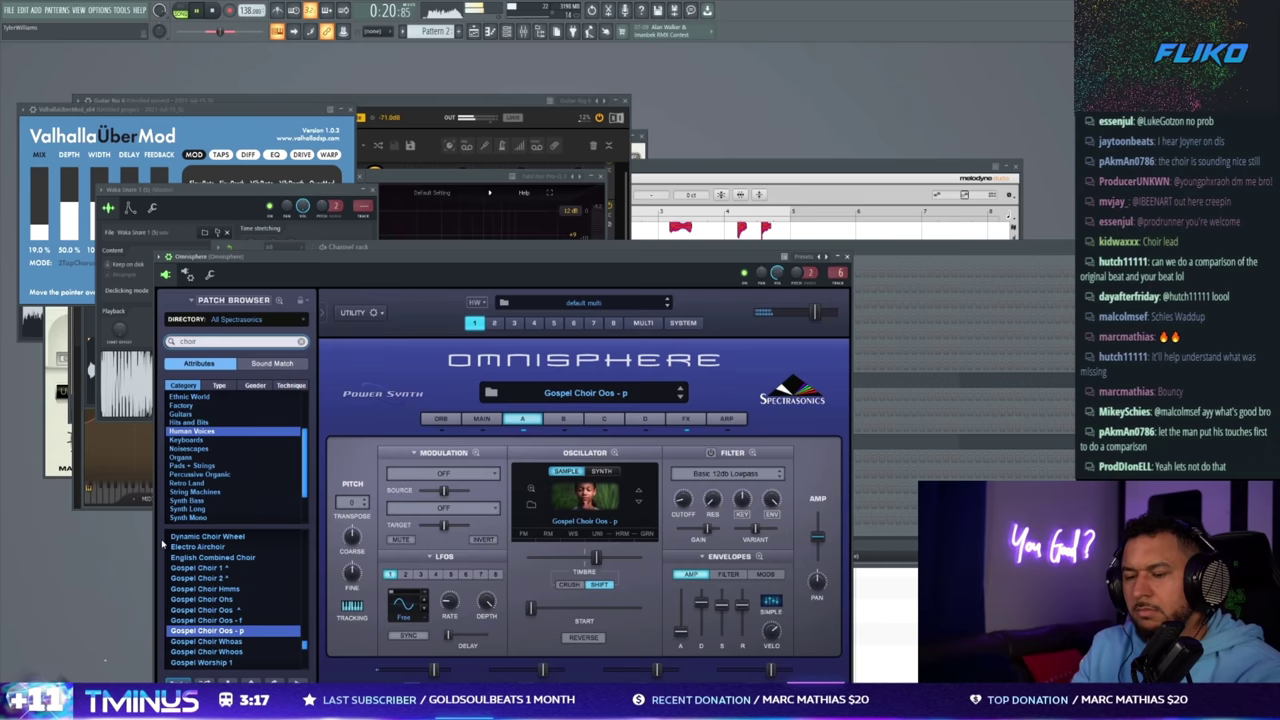
{"action": "left_click", "coordinate": [324, 248]}
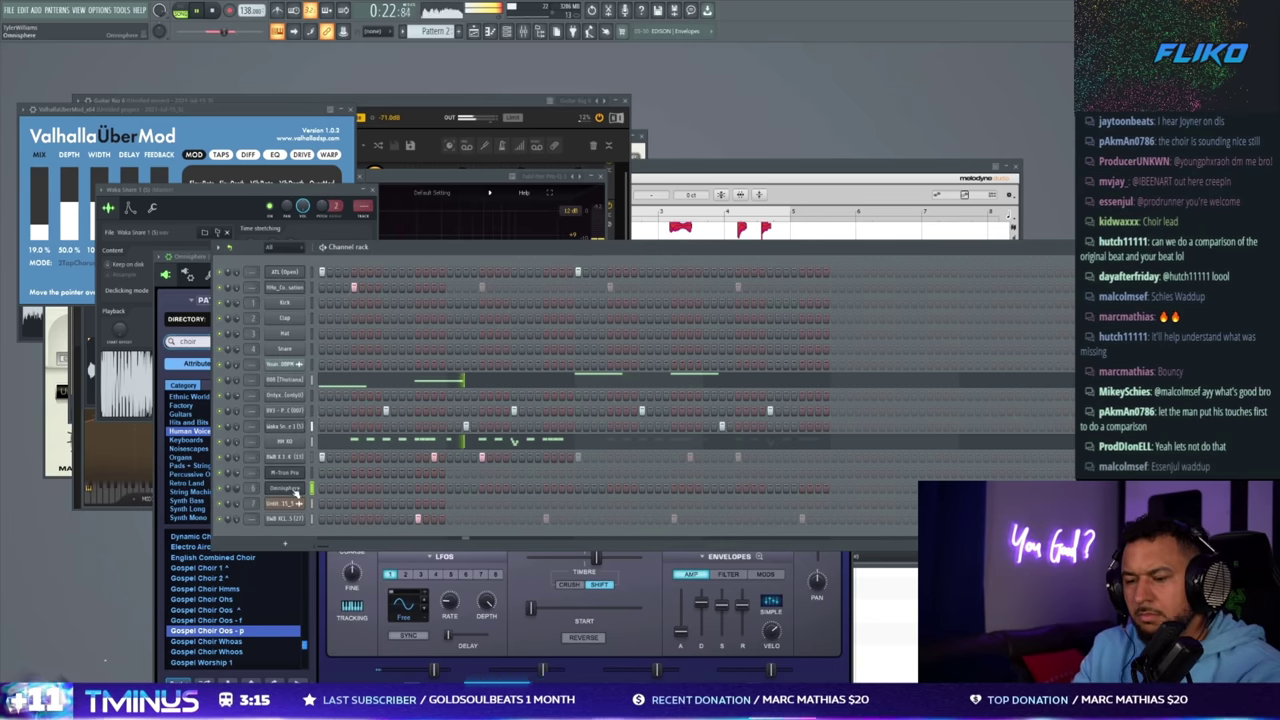
{"action": "left_click", "coordinate": [293, 489]}
{"action": "double_click", "coordinate": [838, 272]}
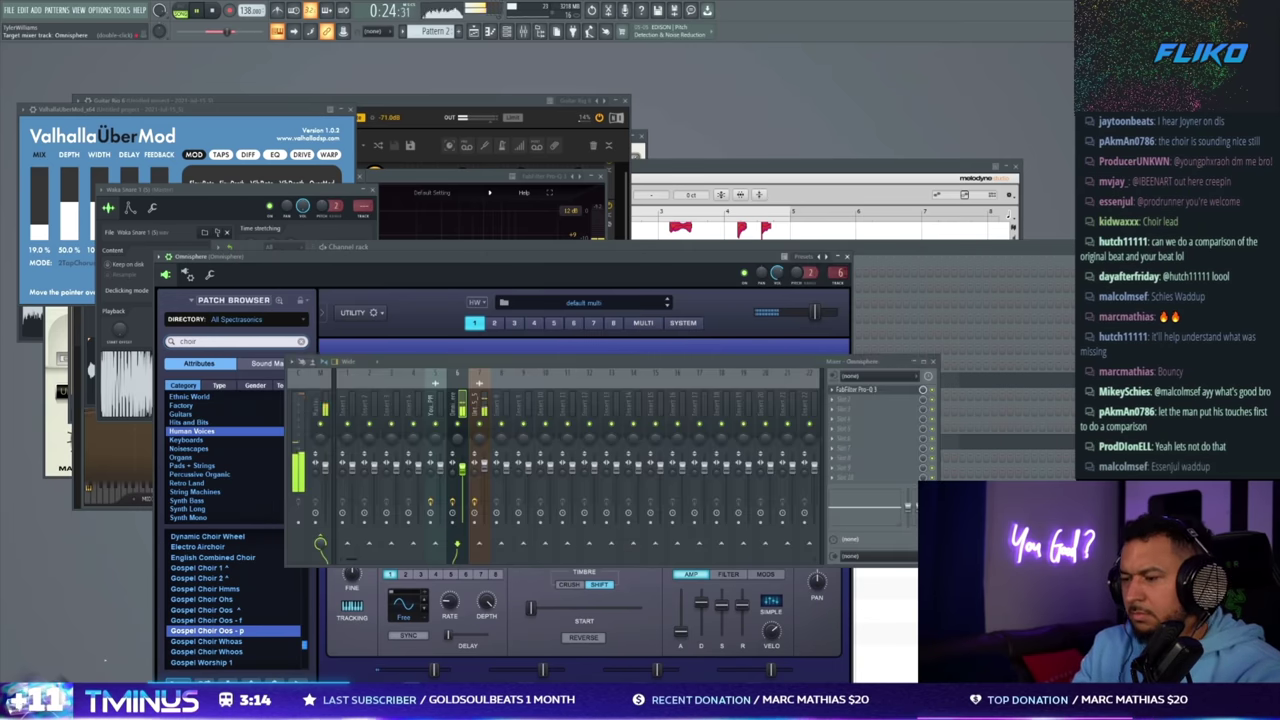
{"action": "left_click", "coordinate": [852, 389]}
{"action": "left_click_drag", "start_coordinate": [430, 305], "coordinate": [445, 241]}
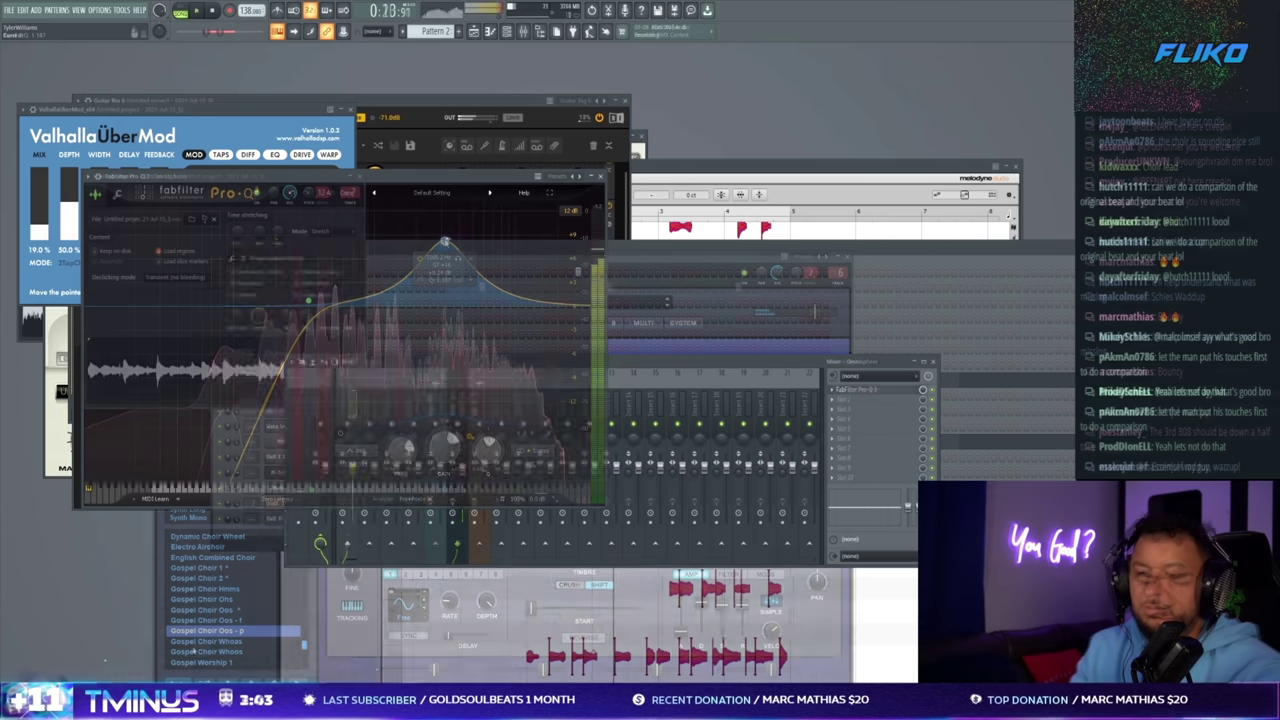
- Route the 808 channel to the free mixer track 8
{"action": "key", "text": "F6"}
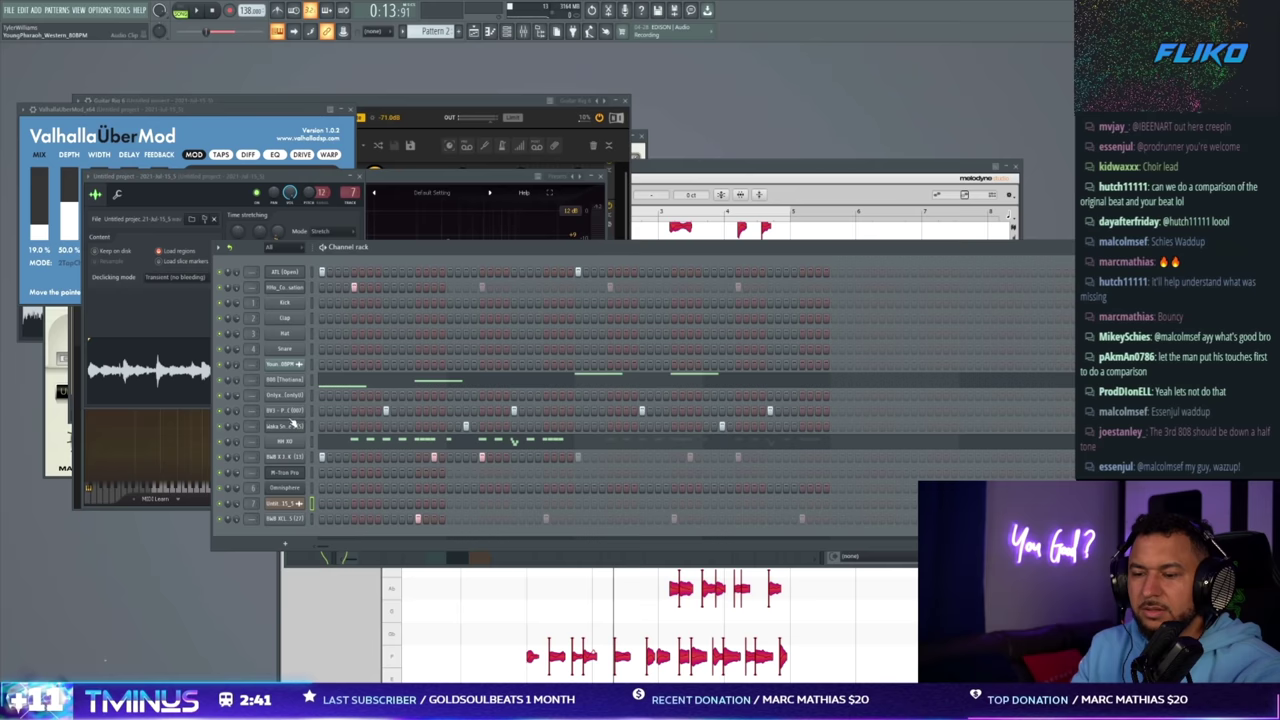
{"action": "left_click", "coordinate": [285, 380]}
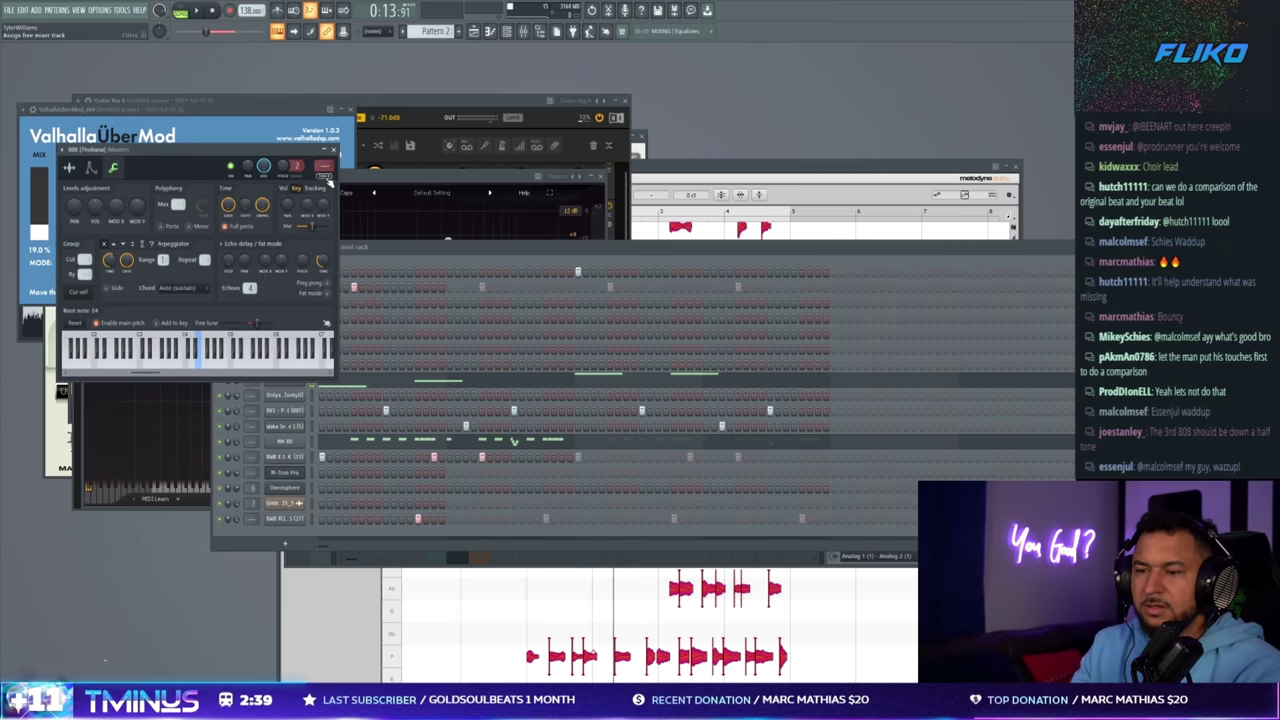
{"action": "key", "text": "ctrl+l"}
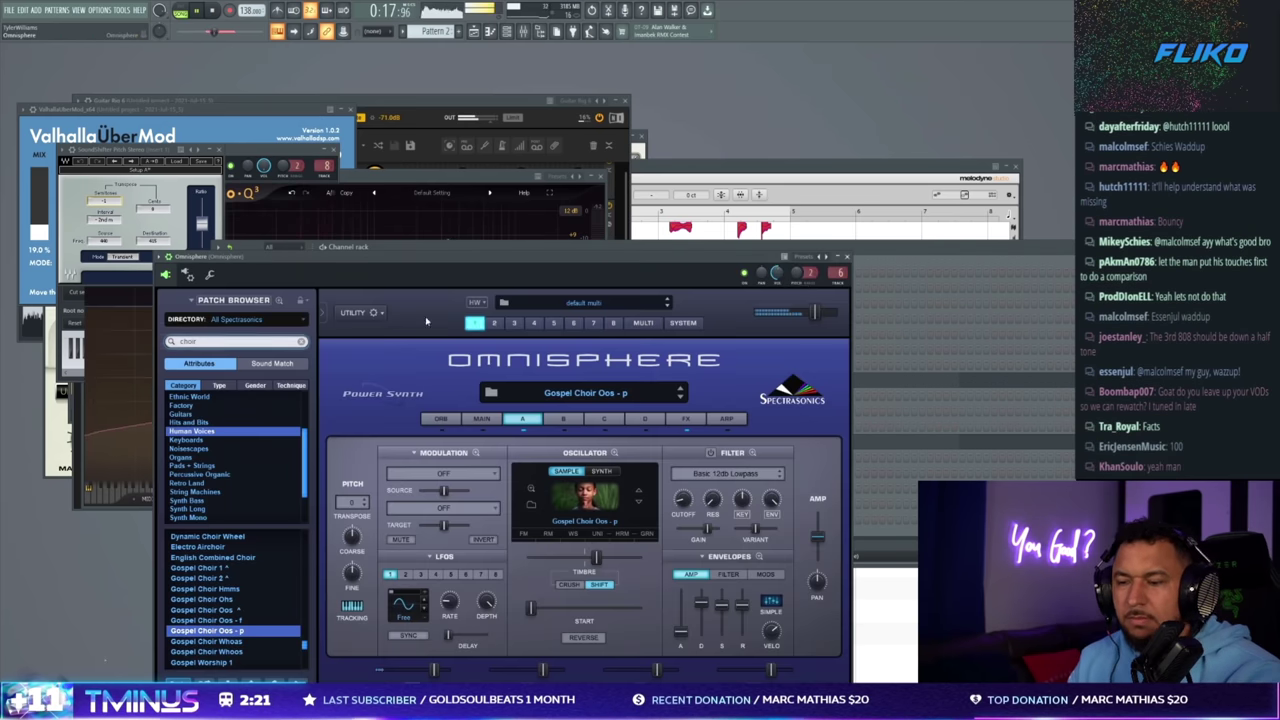
- Examine the FabFilter Pro-Q 3 curve on Omnisphere's mixer insert during playback, and return to the channel rack
{"action": "left_click", "coordinate": [284, 487]}
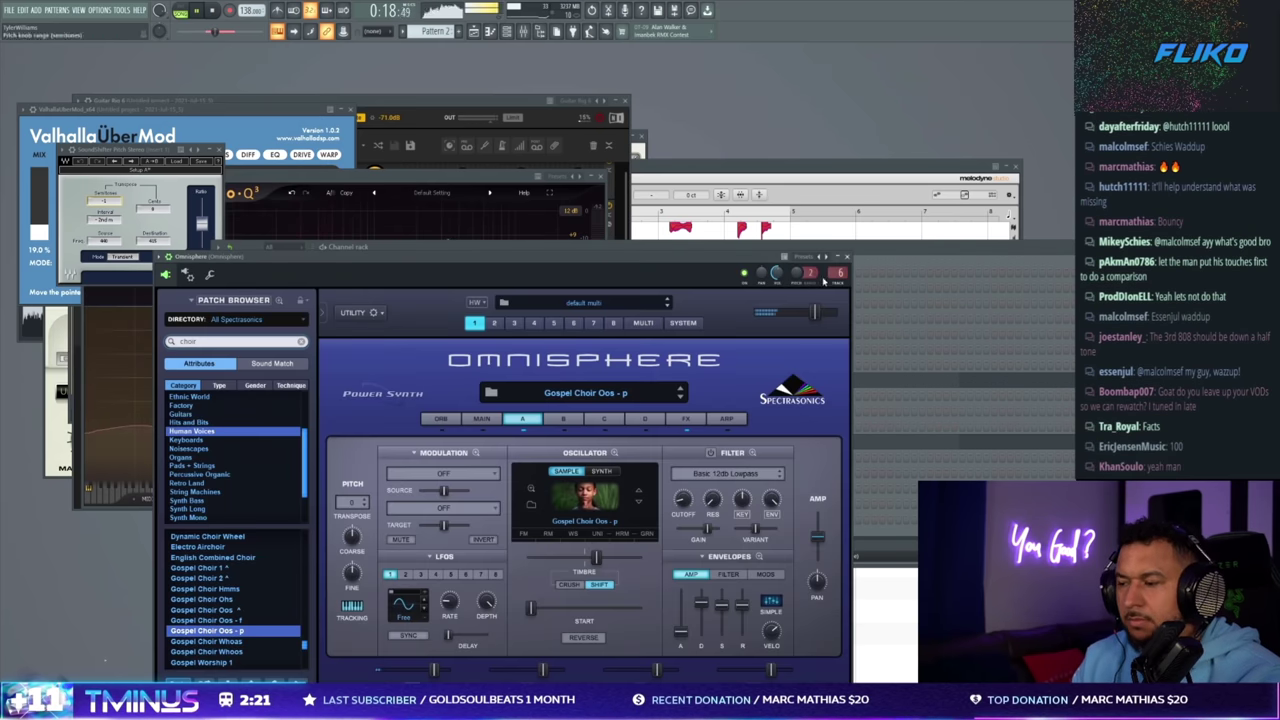
{"action": "left_click", "coordinate": [836, 273]}
{"action": "left_click", "coordinate": [840, 390]}
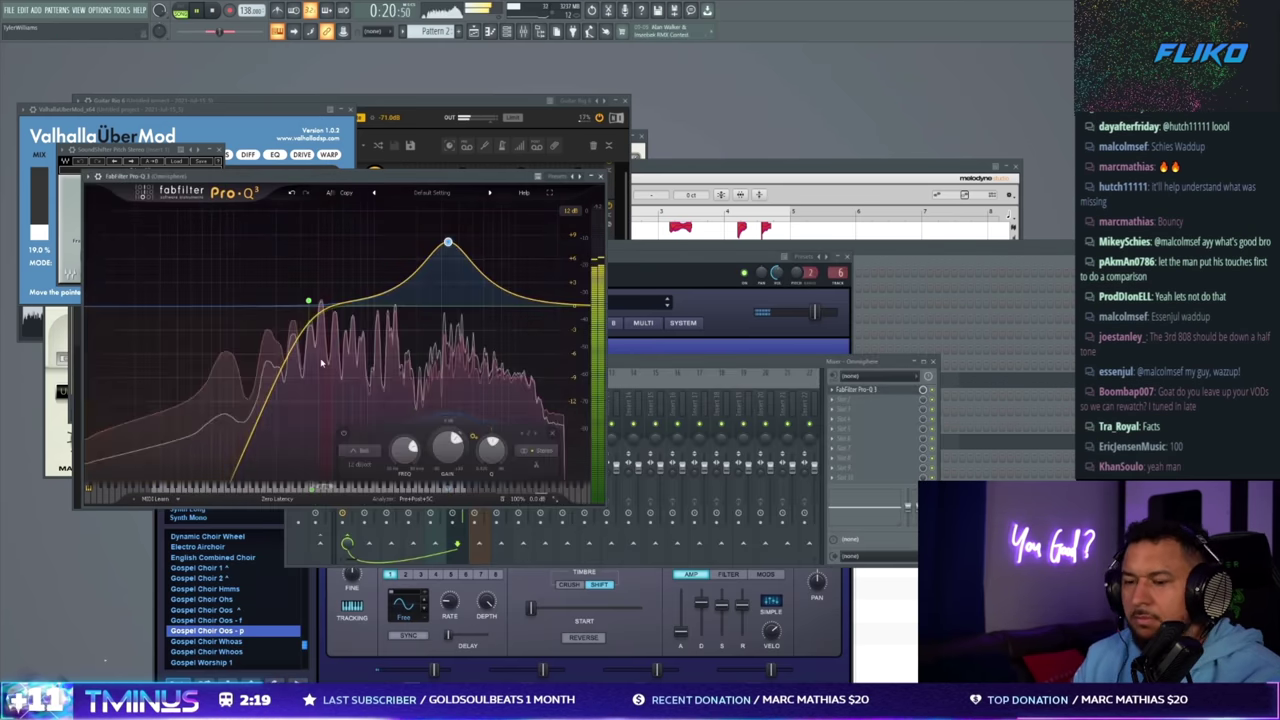
{"action": "key", "text": "F6"}
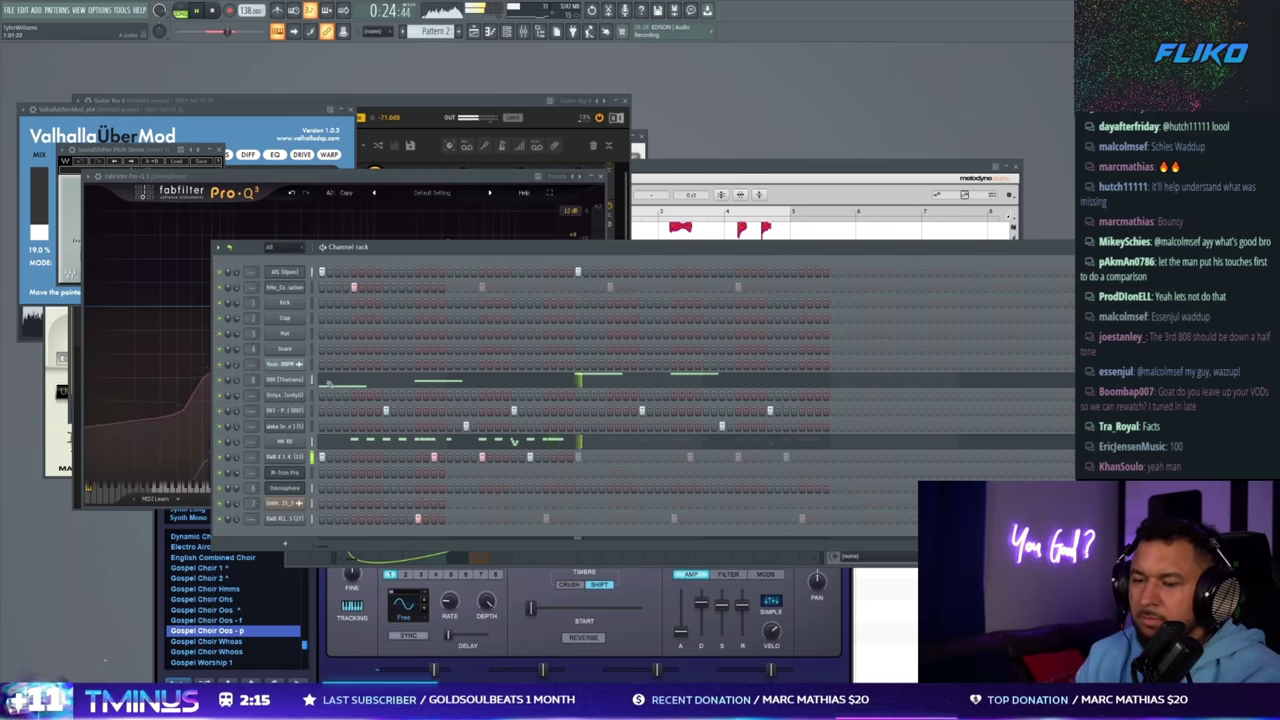
- Open the BWB [WAVE 2] 808 (10) part in the full-size piano roll and add a second F4 note in bar 2
{"action": "left_click", "coordinate": [329, 383]}
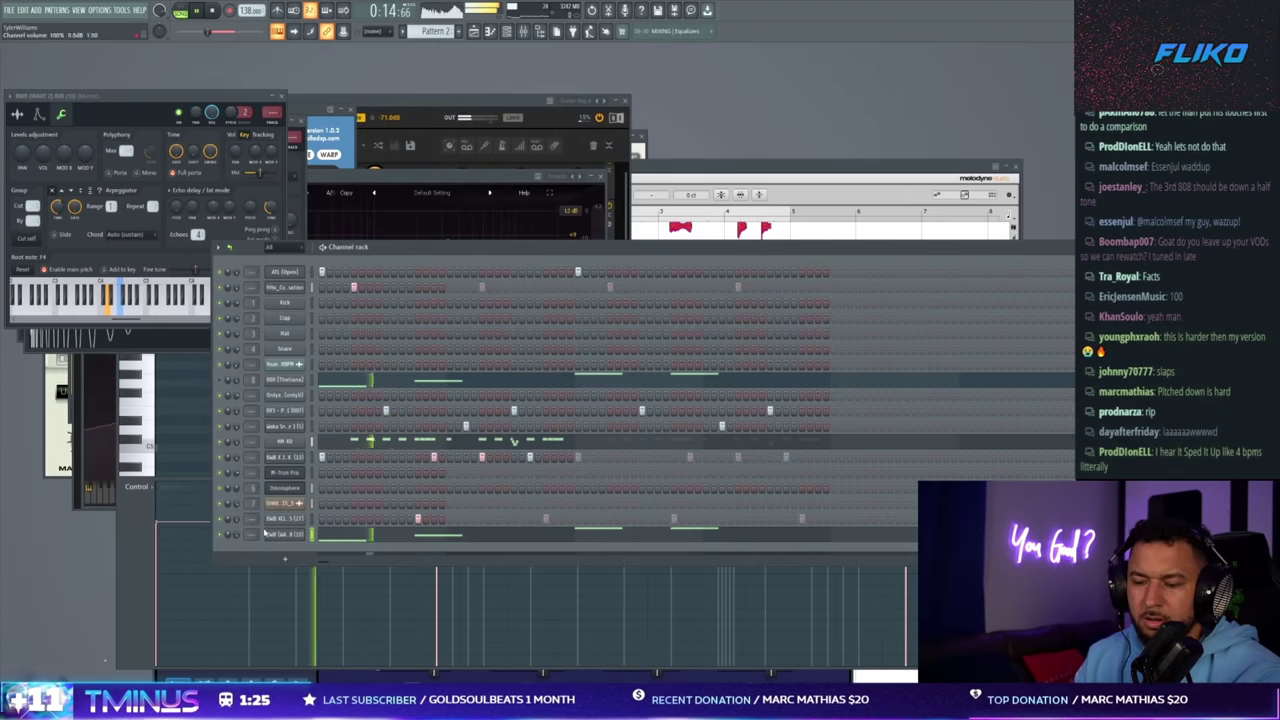
{"action": "left_click", "coordinate": [286, 534]}
{"action": "left_click", "coordinate": [286, 534]}
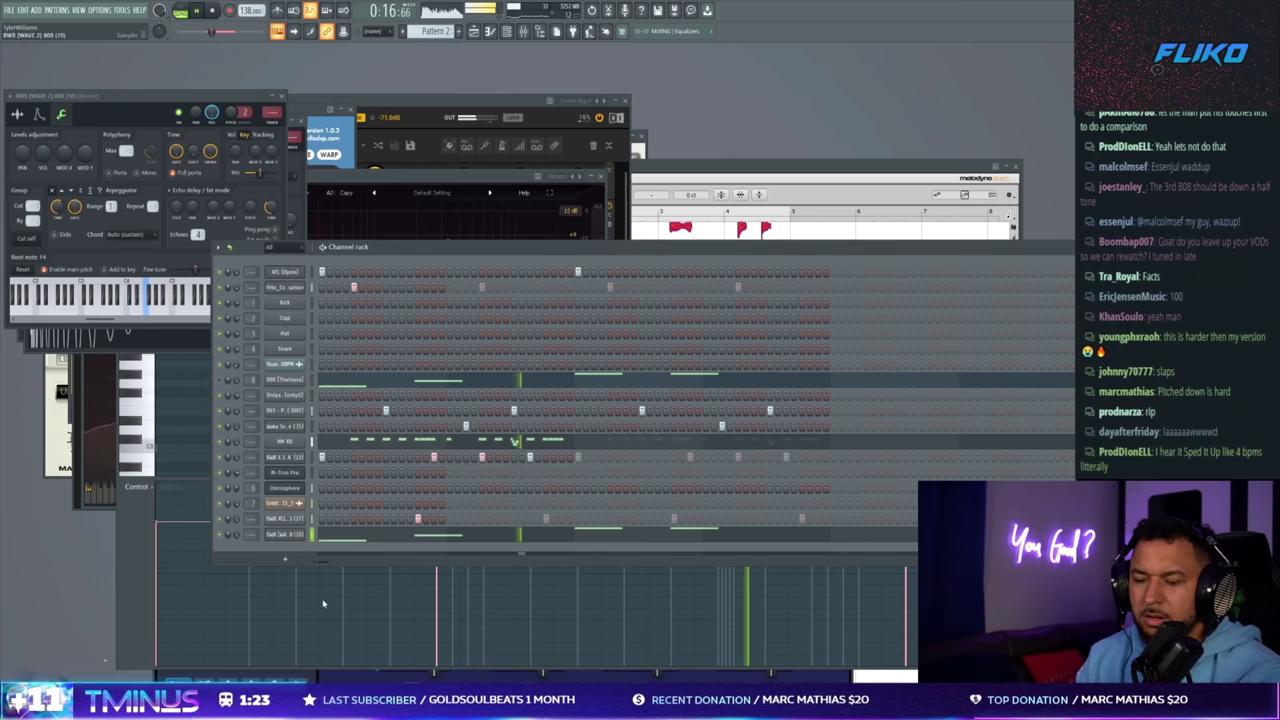
{"action": "left_click", "coordinate": [347, 542]}
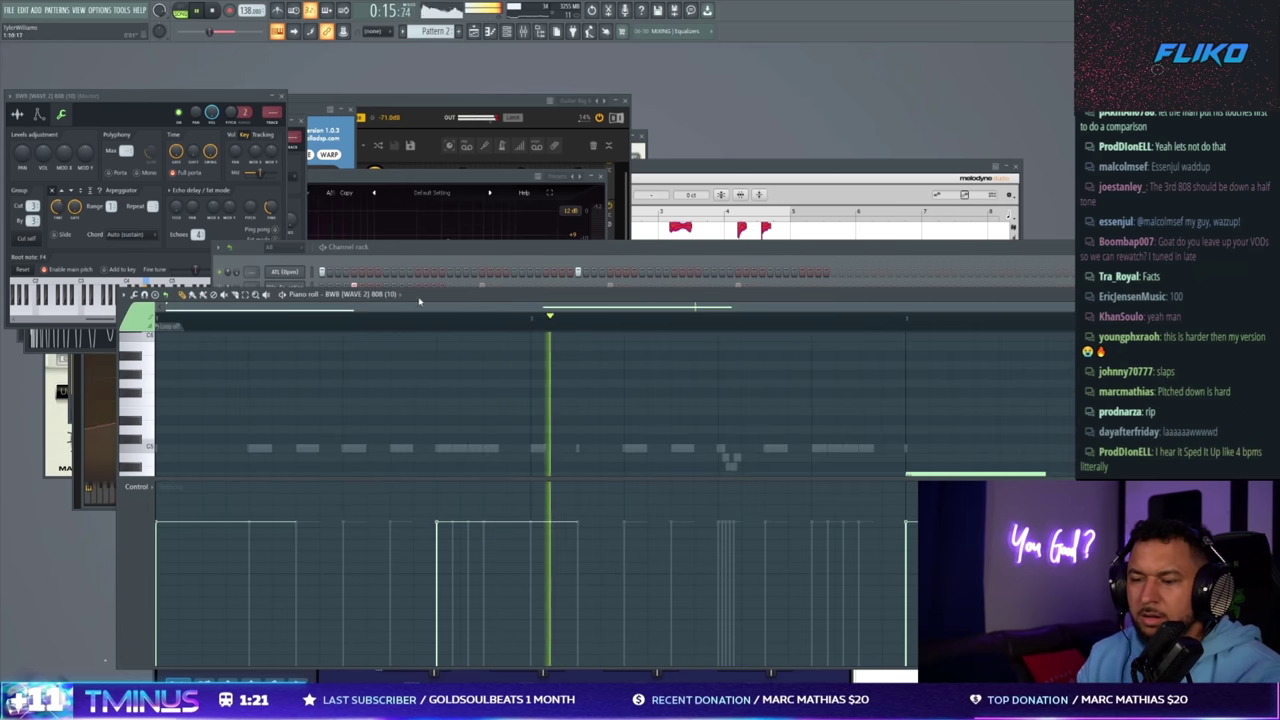
{"action": "double_click", "coordinate": [324, 296]}
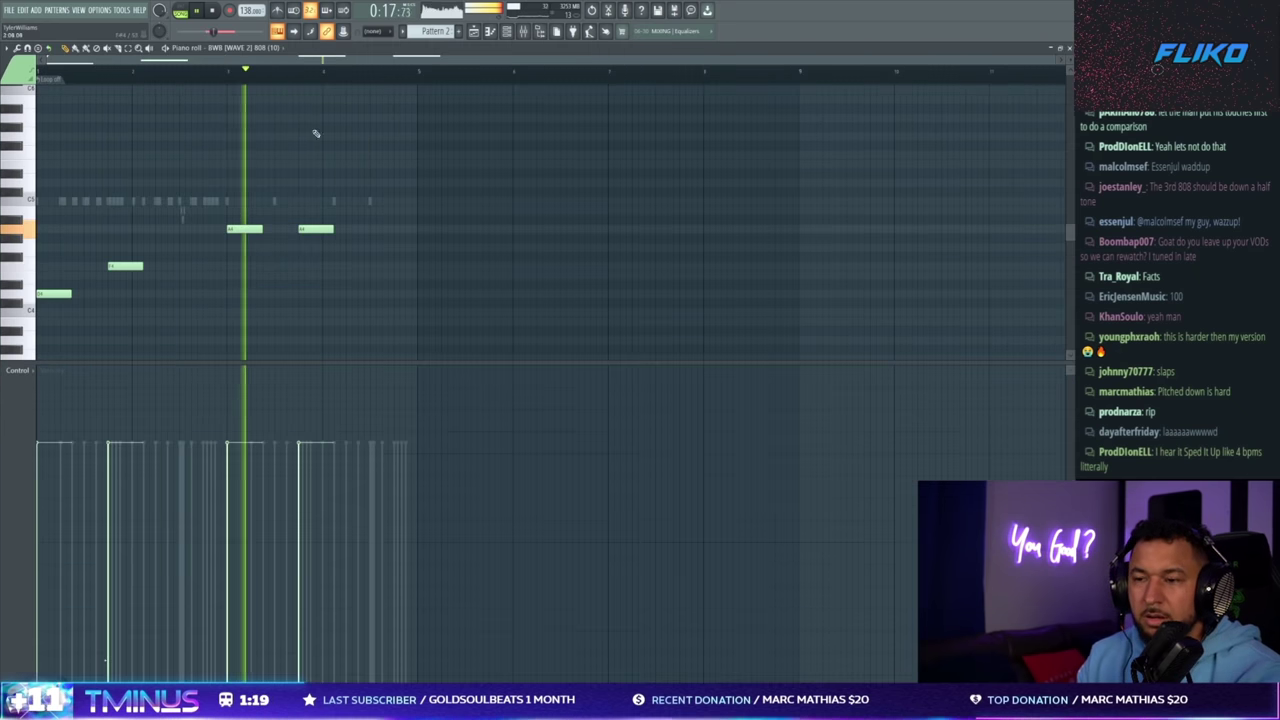
{"action": "left_click", "coordinate": [165, 266]}
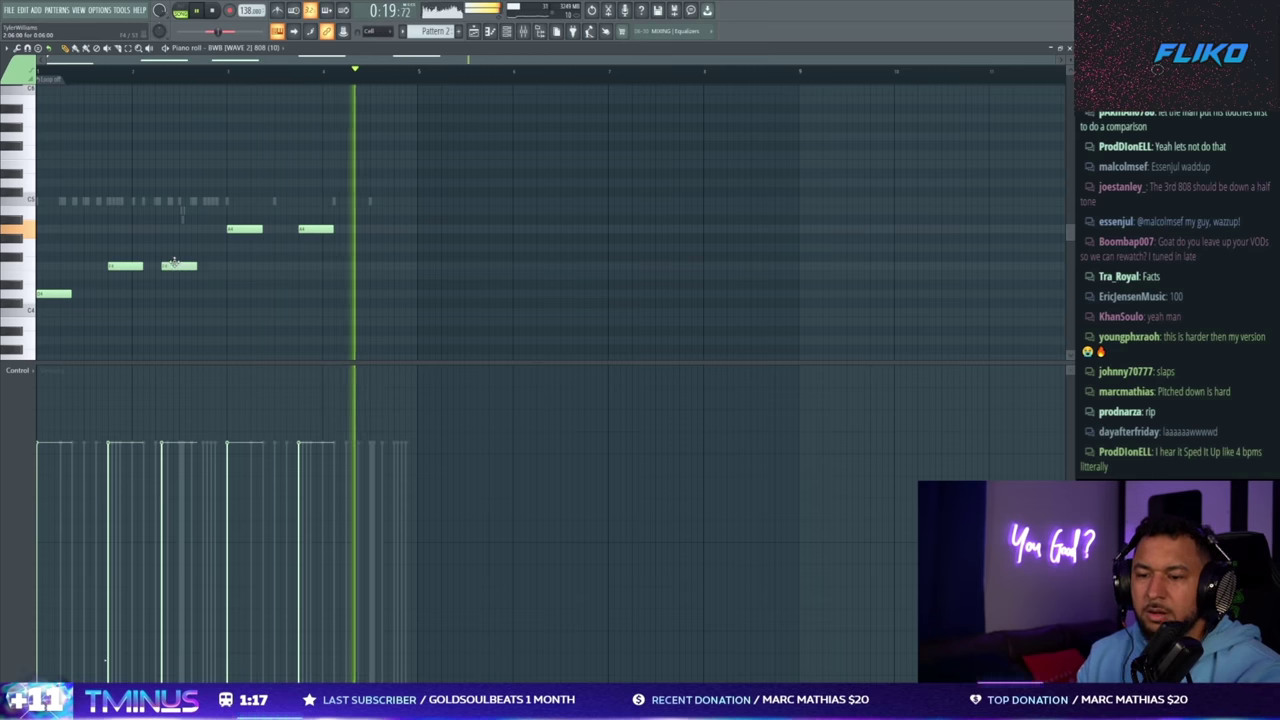
- Add a short A5 note in bar 4 of the 808 part, followed by a five-step A4 note and a one-step A4 note
{"action": "left_click_drag", "start_coordinate": [366, 155], "coordinate": [356, 119]}
{"action": "left_click", "coordinate": [363, 230]}
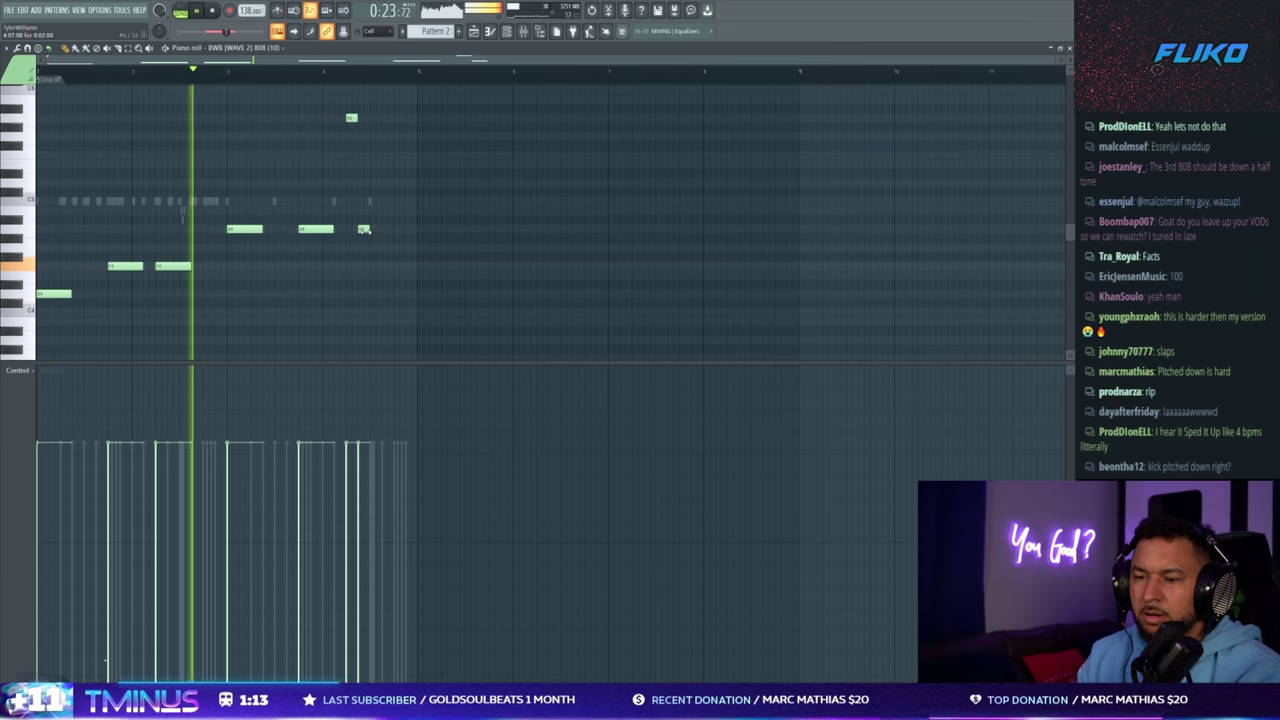
{"action": "left_click_drag", "start_coordinate": [369, 230], "coordinate": [388, 232]}
{"action": "left_click", "coordinate": [396, 229]}
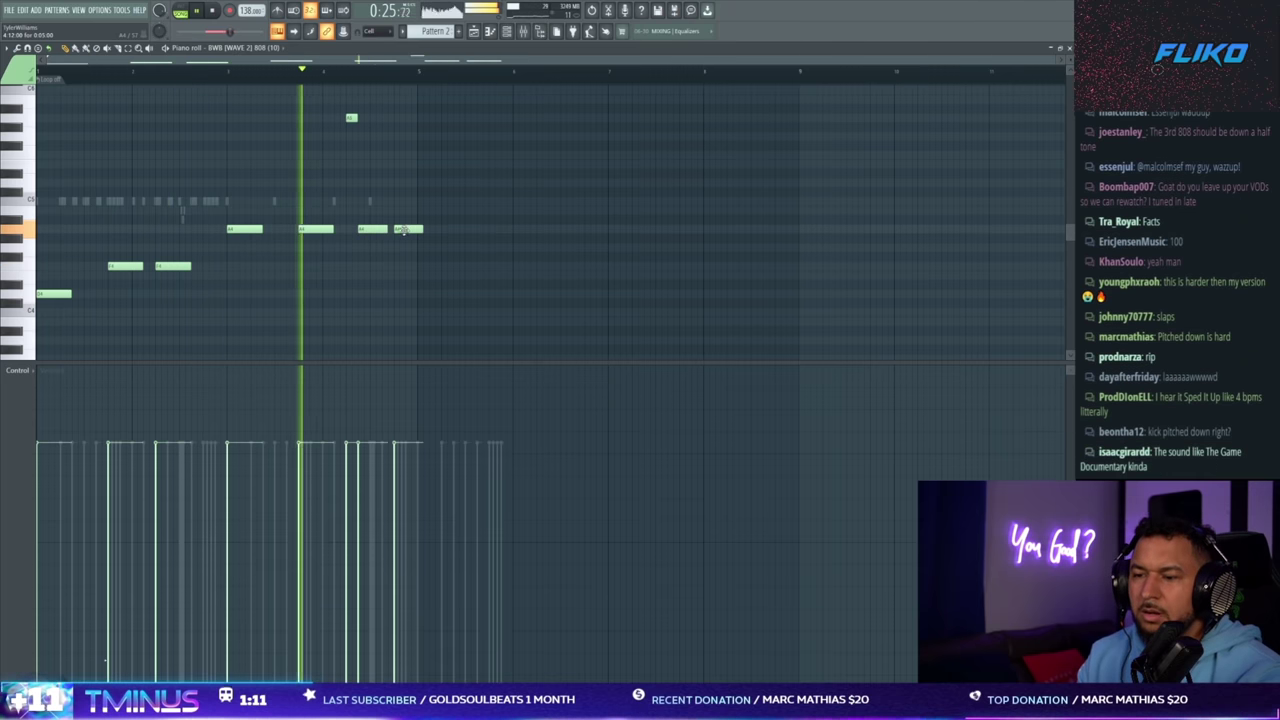
{"action": "scroll", "coordinate": [400, 265], "scroll_direction": "up", "scroll_amount": 2}
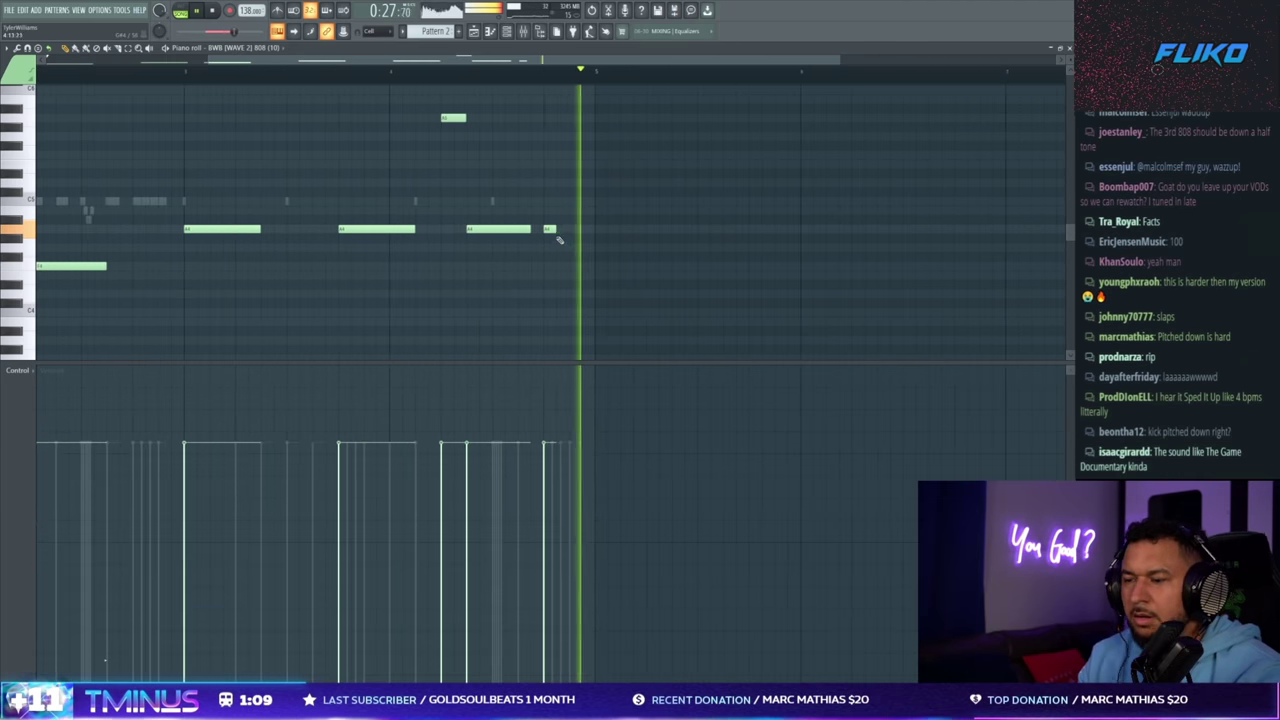
- Shorten bar 4's five-step A4 note to three steps and place three one-step A4 notes after it in the 808 part
{"action": "key", "text": "space"}
{"action": "left_click", "coordinate": [522, 229]}
{"action": "key", "text": "space"}
{"action": "left_click", "coordinate": [559, 229]}
{"action": "left_click", "coordinate": [571, 229]}
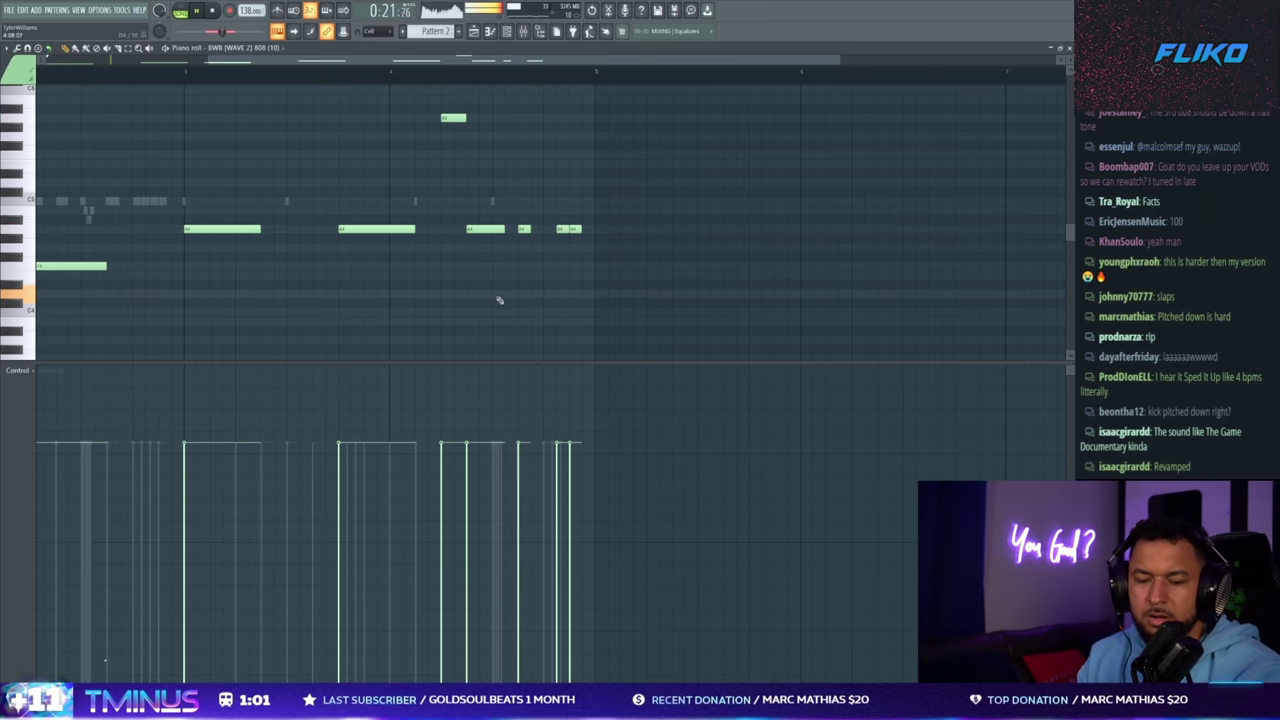
{"action": "key", "text": "Escape"}
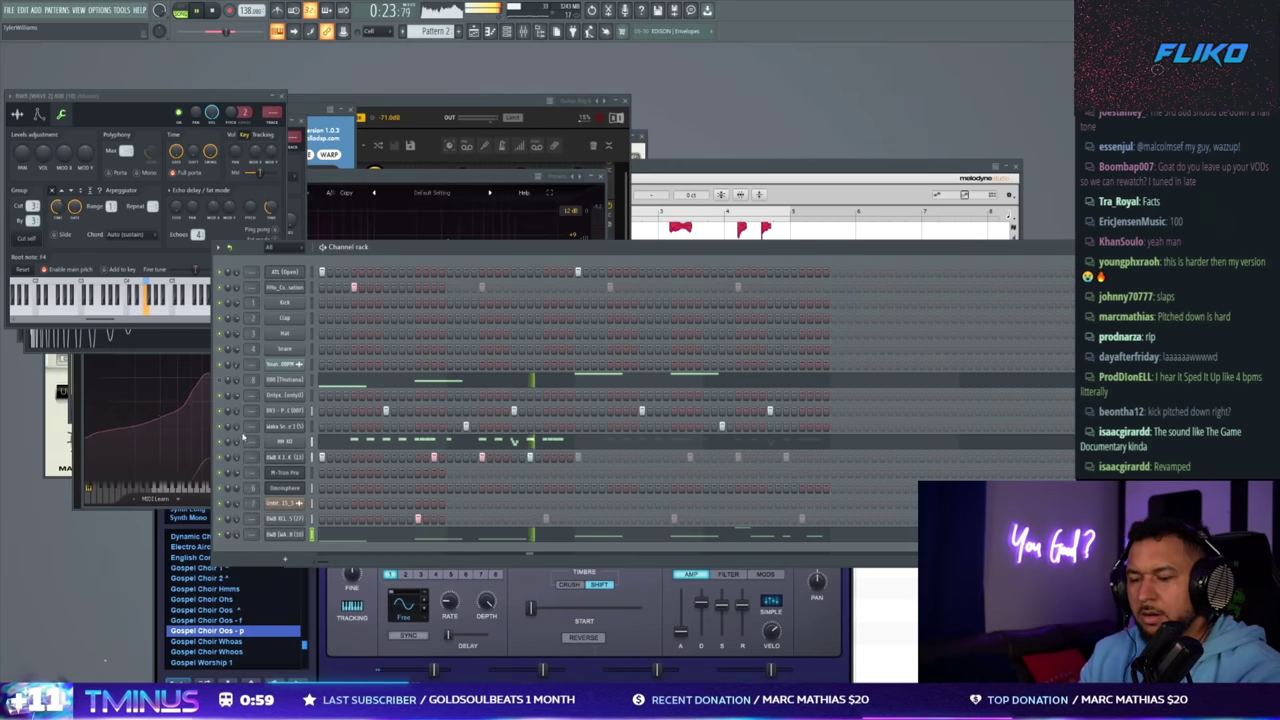
- Extend the C6 note in bar 2 of the Kontakt part back to the end of the E5 note, eight steps long
{"action": "left_click", "coordinate": [284, 457]}
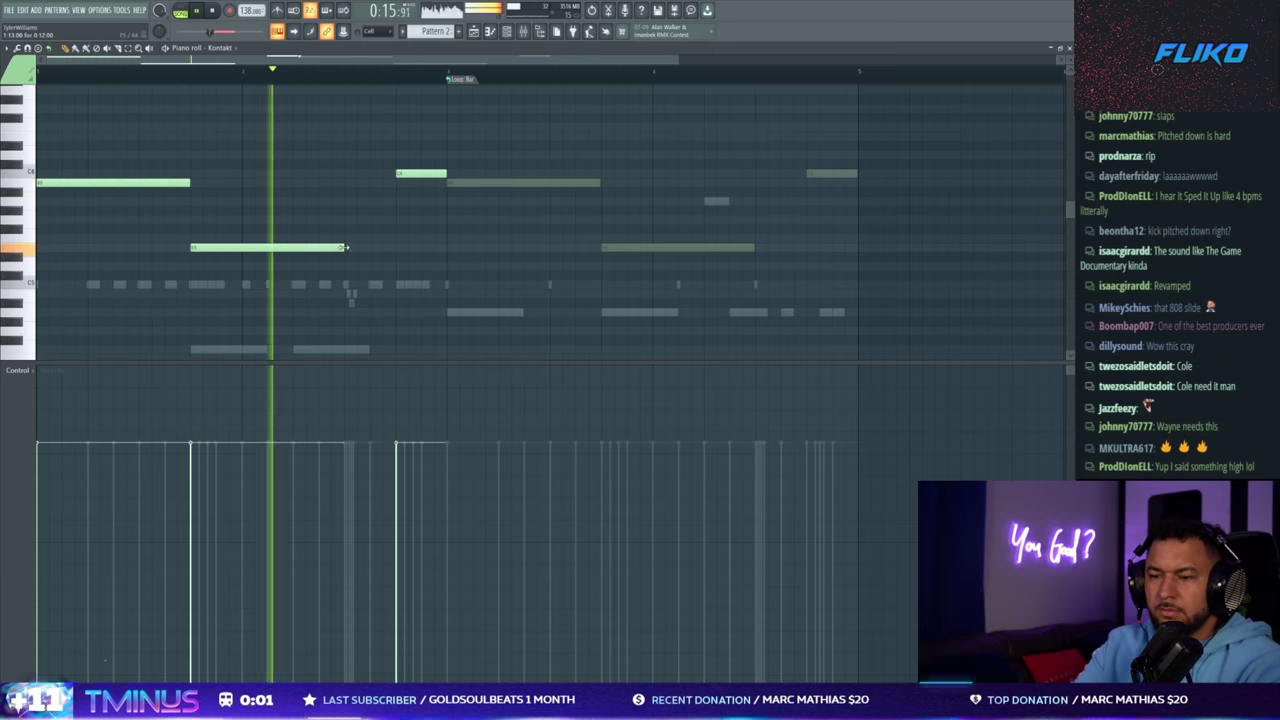
{"action": "key", "text": "space"}
{"action": "left_click_drag", "start_coordinate": [416, 176], "coordinate": [398, 176]}
{"action": "key", "text": "space"}
{"action": "key", "text": "F7"}
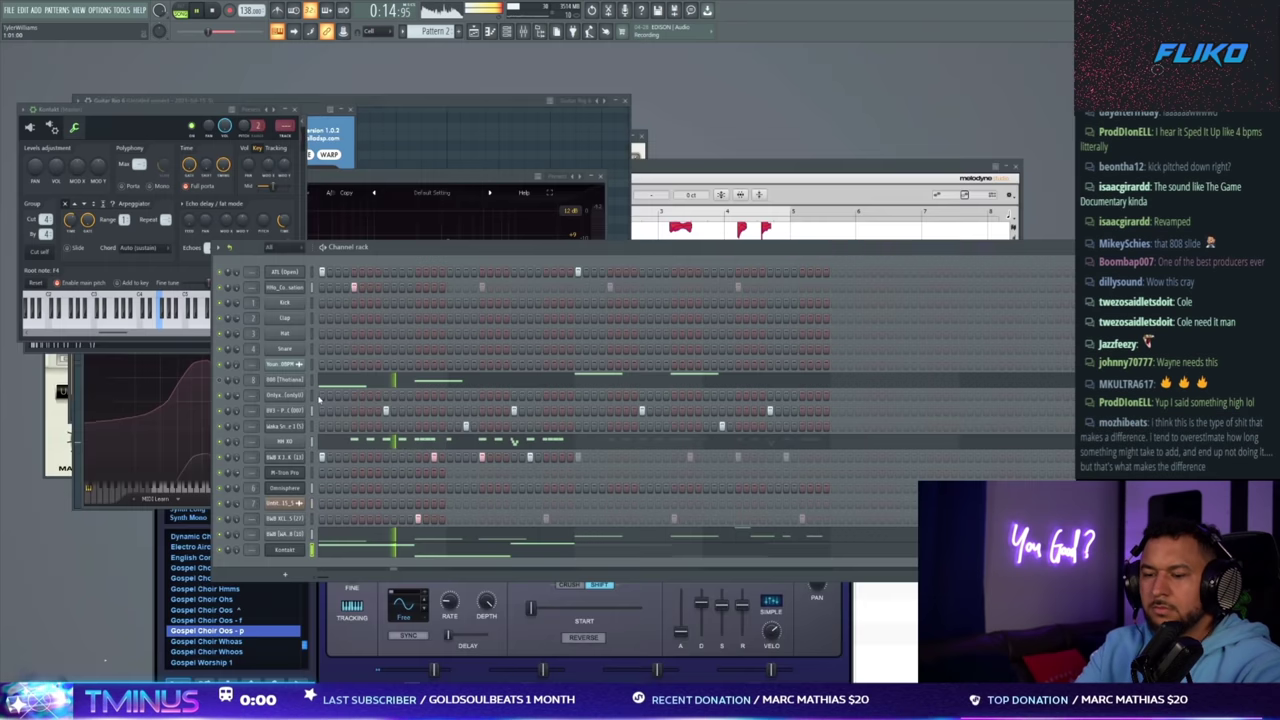
- Raise the first note of the Kontakt part to D6 and the second note to C6
{"action": "left_click", "coordinate": [278, 535]}
{"action": "left_click", "coordinate": [277, 552]}
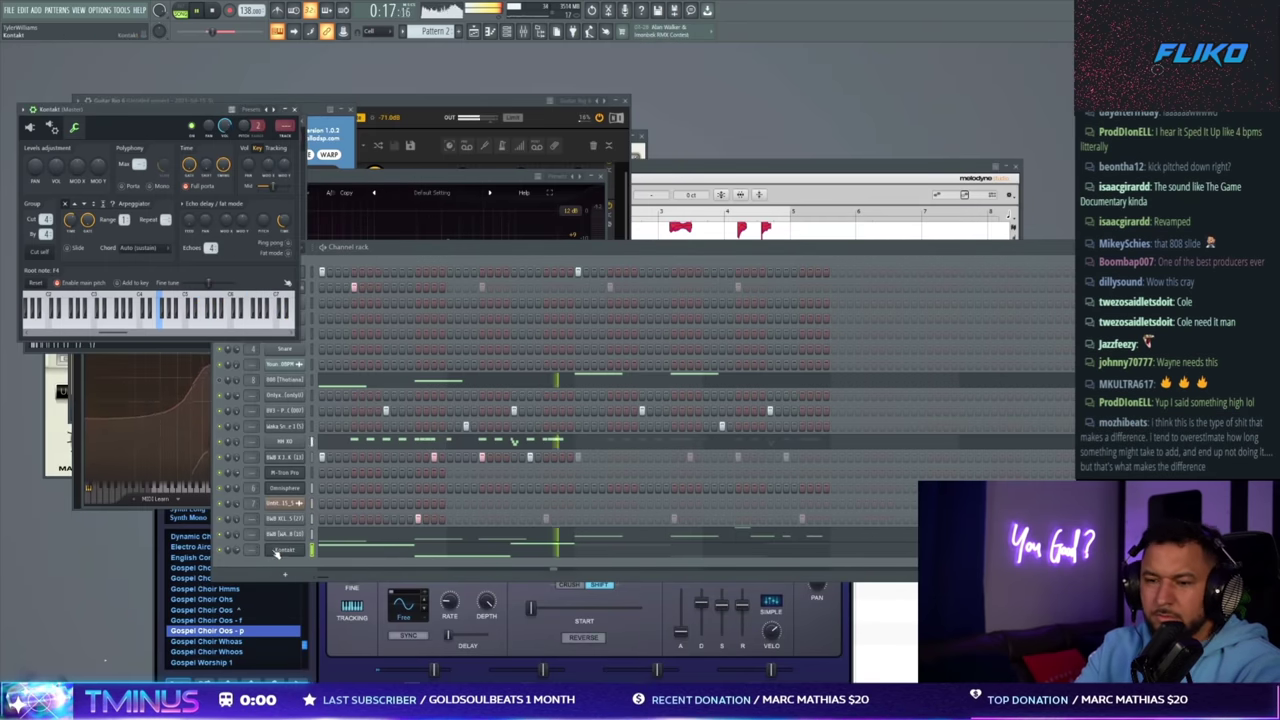
{"action": "key", "text": "F7"}
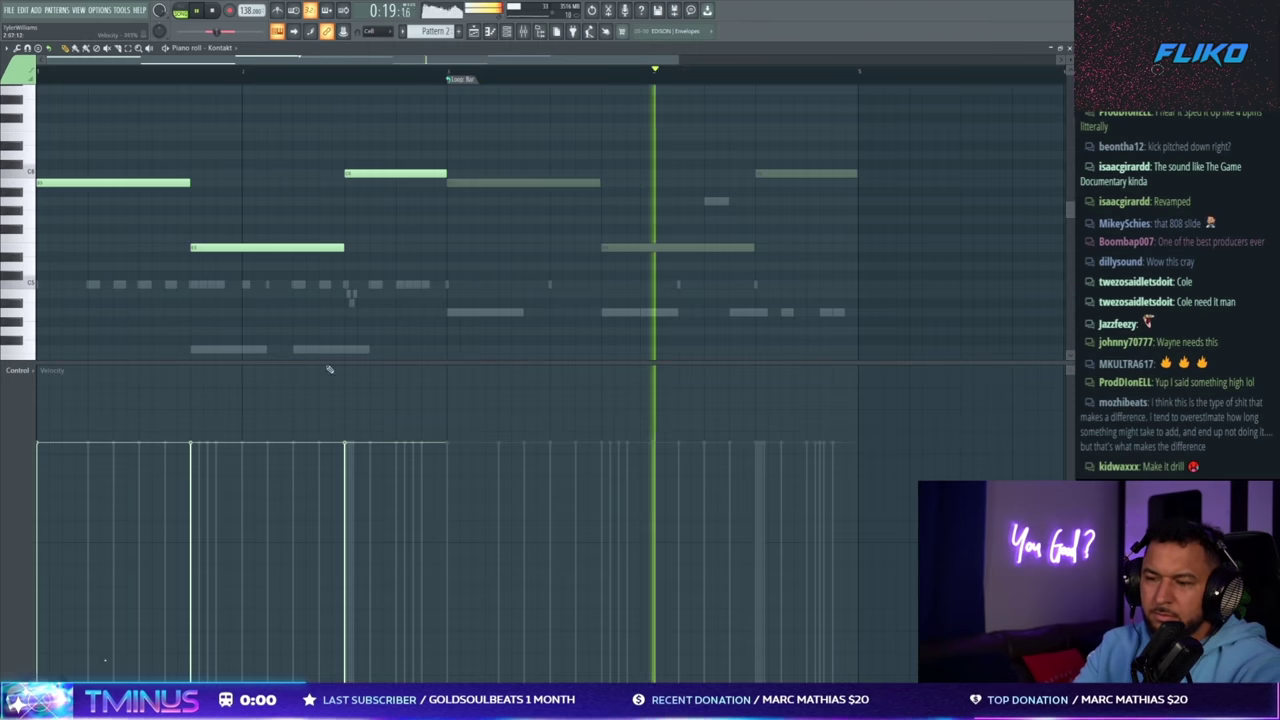
{"action": "key", "text": "F7"}
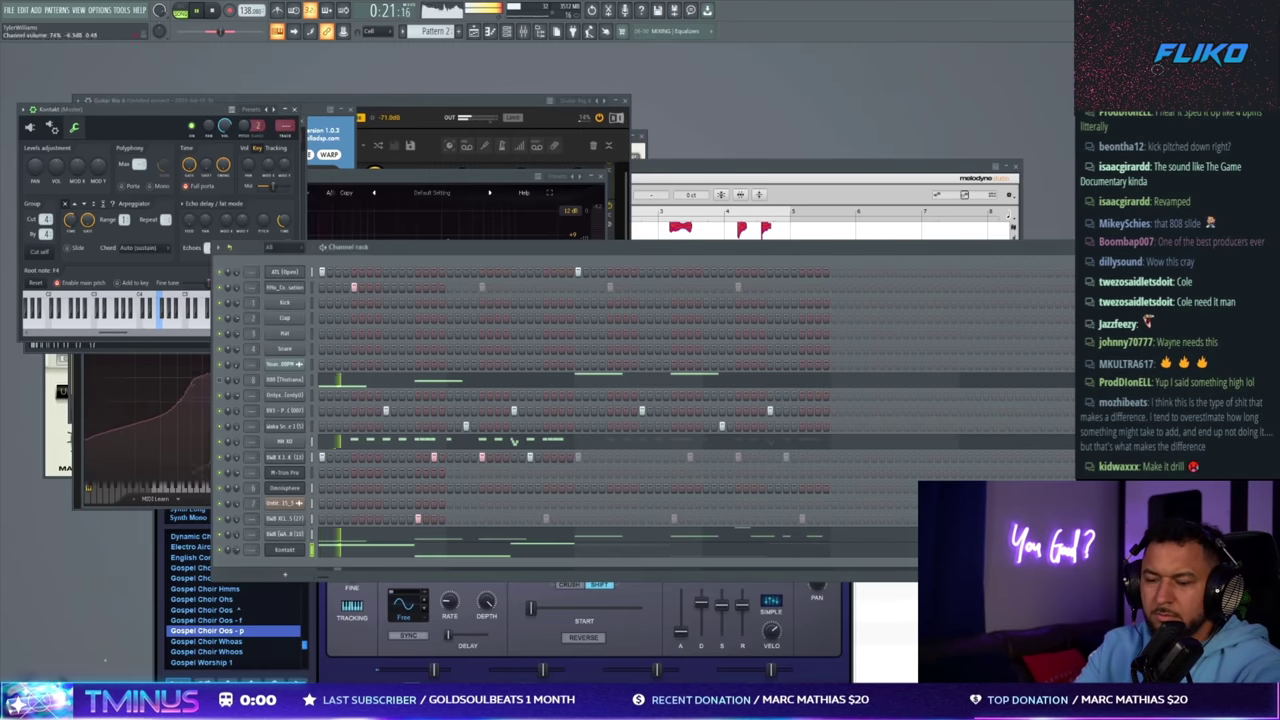
{"action": "key", "text": "F7"}
{"action": "left_click_drag", "start_coordinate": [138, 184], "coordinate": [130, 148]}
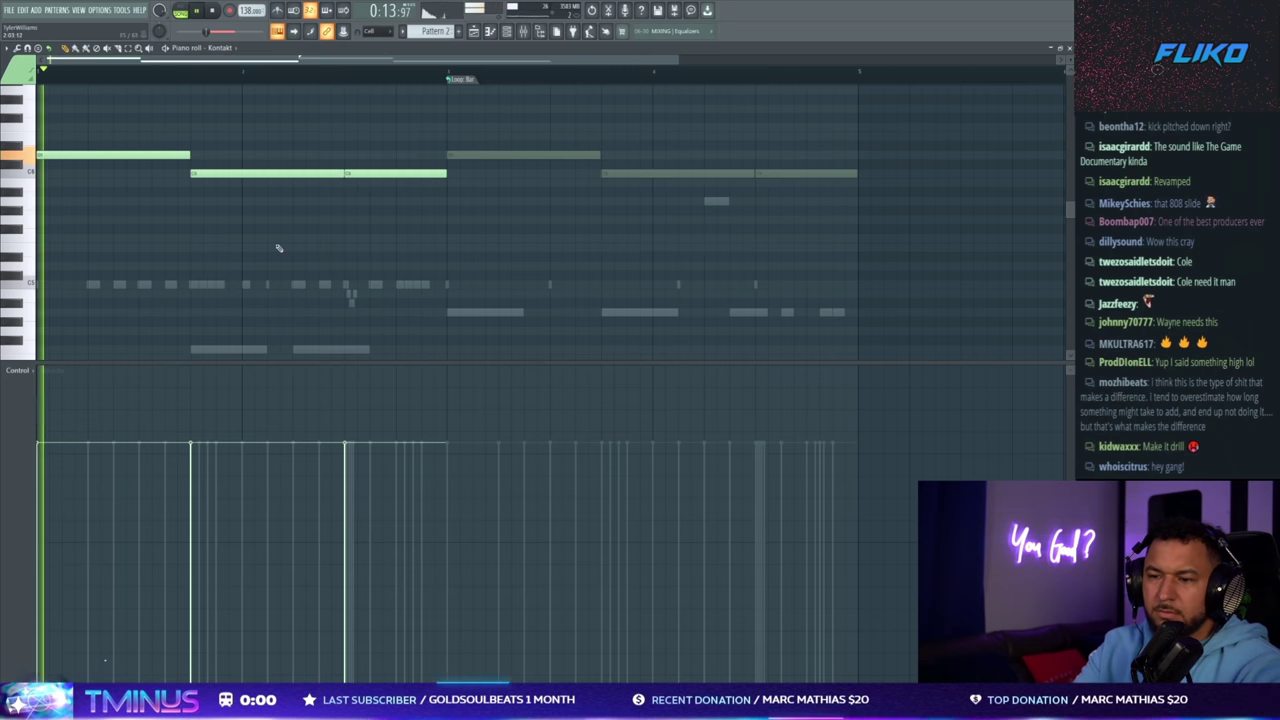
- Continue the Kontakt part through bars 3 and 4 with twelve-step B5 and E5 notes and an eight-step C6 note, with looping off
{"action": "scroll", "coordinate": [297, 217], "scroll_direction": "down", "scroll_amount": 2}
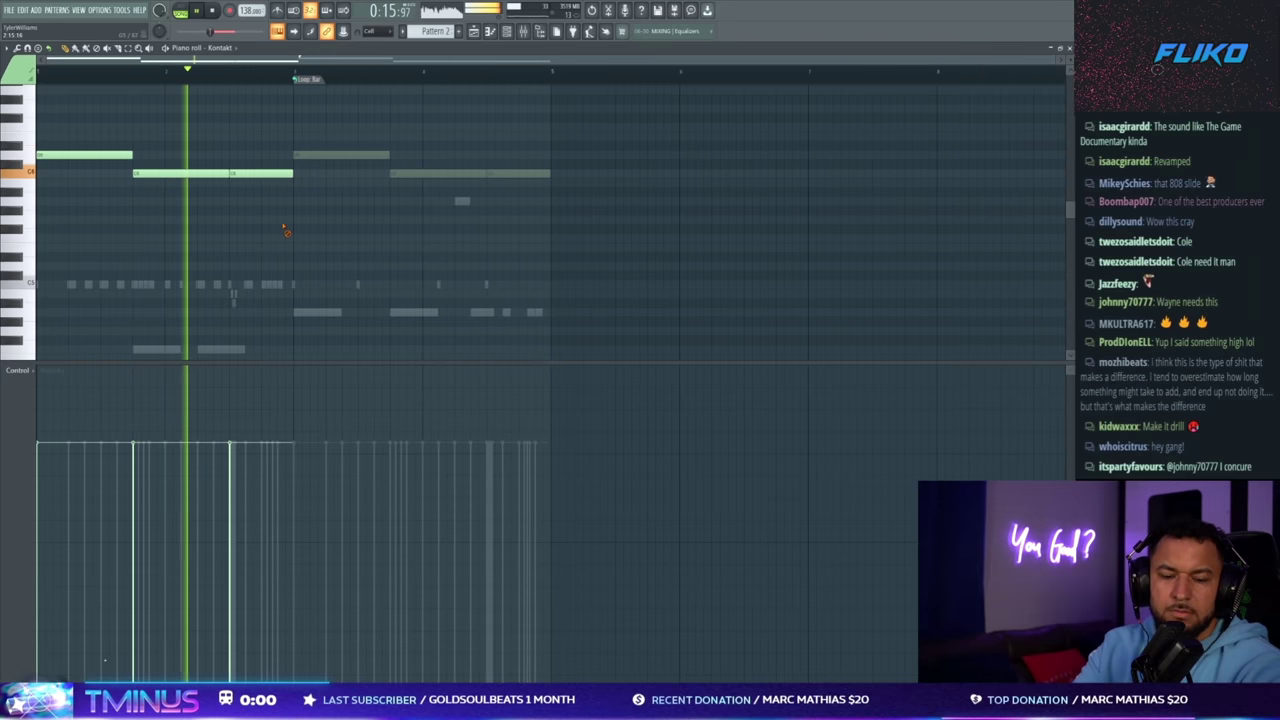
{"action": "left_click", "coordinate": [299, 248]}
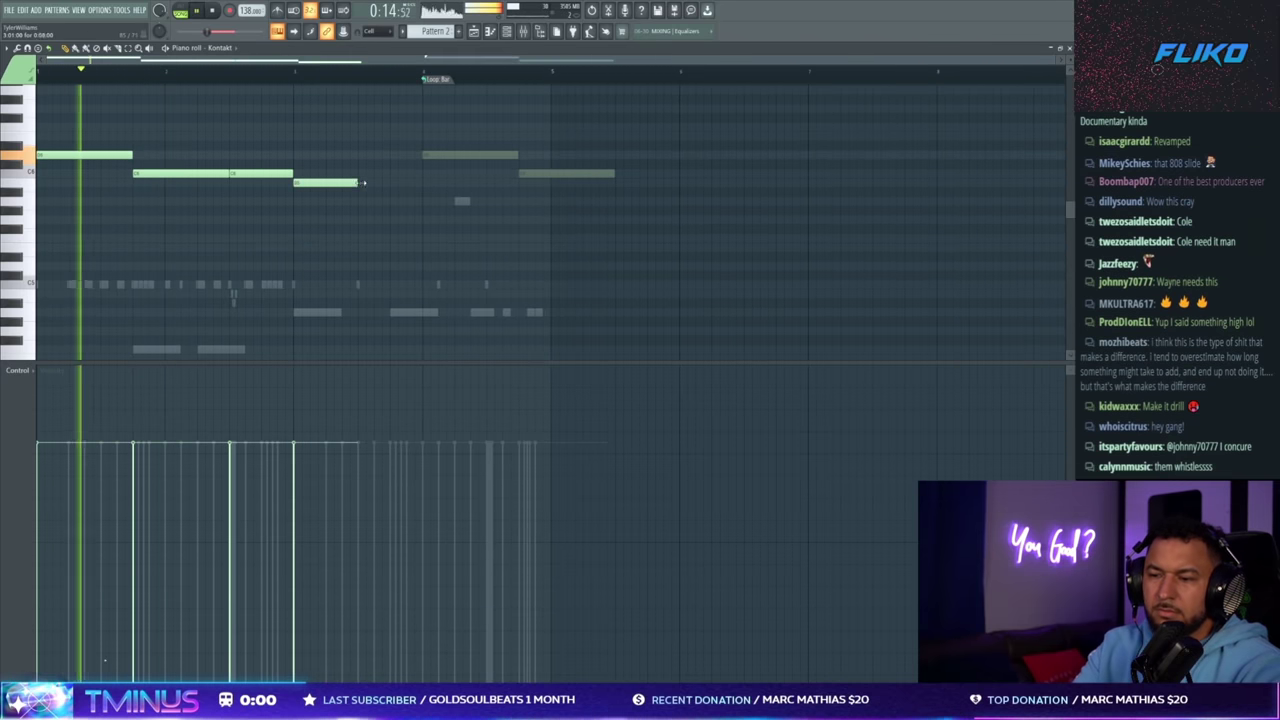
{"action": "left_click_drag", "start_coordinate": [358, 183], "coordinate": [389, 183]}
{"action": "left_click", "coordinate": [405, 247]}
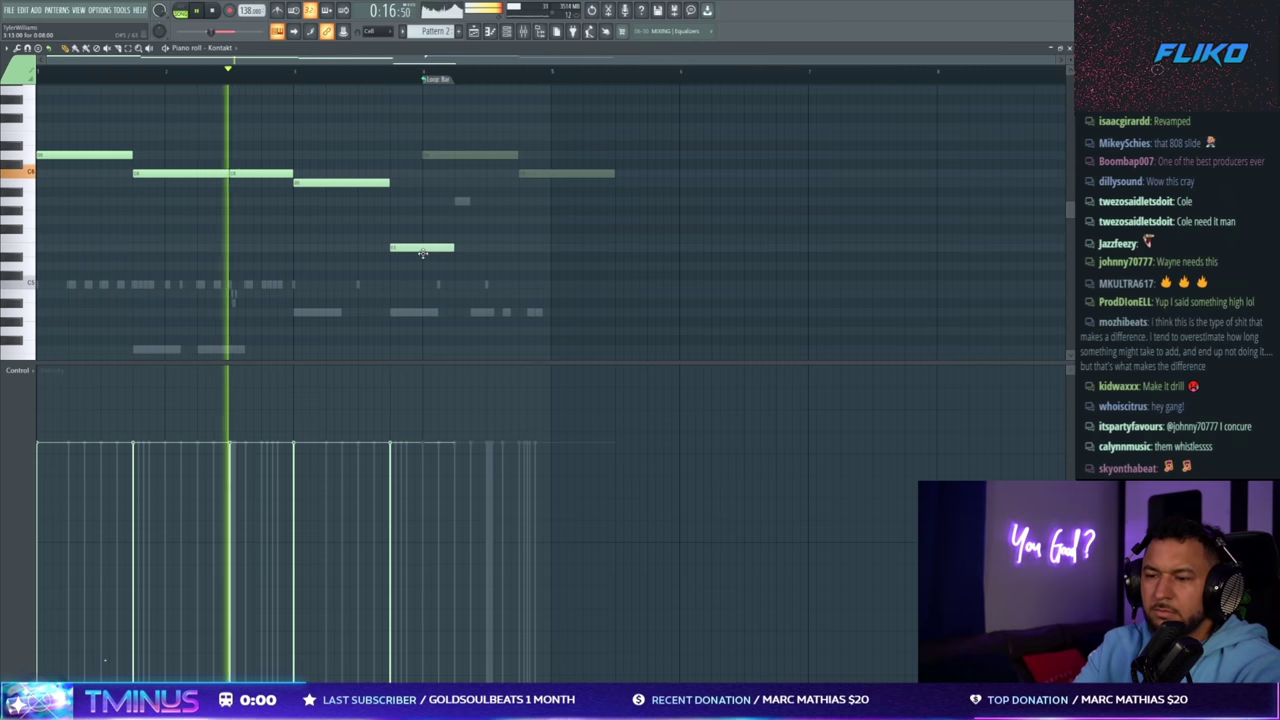
{"action": "right_click", "coordinate": [434, 80]}
{"action": "left_click_drag", "start_coordinate": [493, 248], "coordinate": [486, 248]}
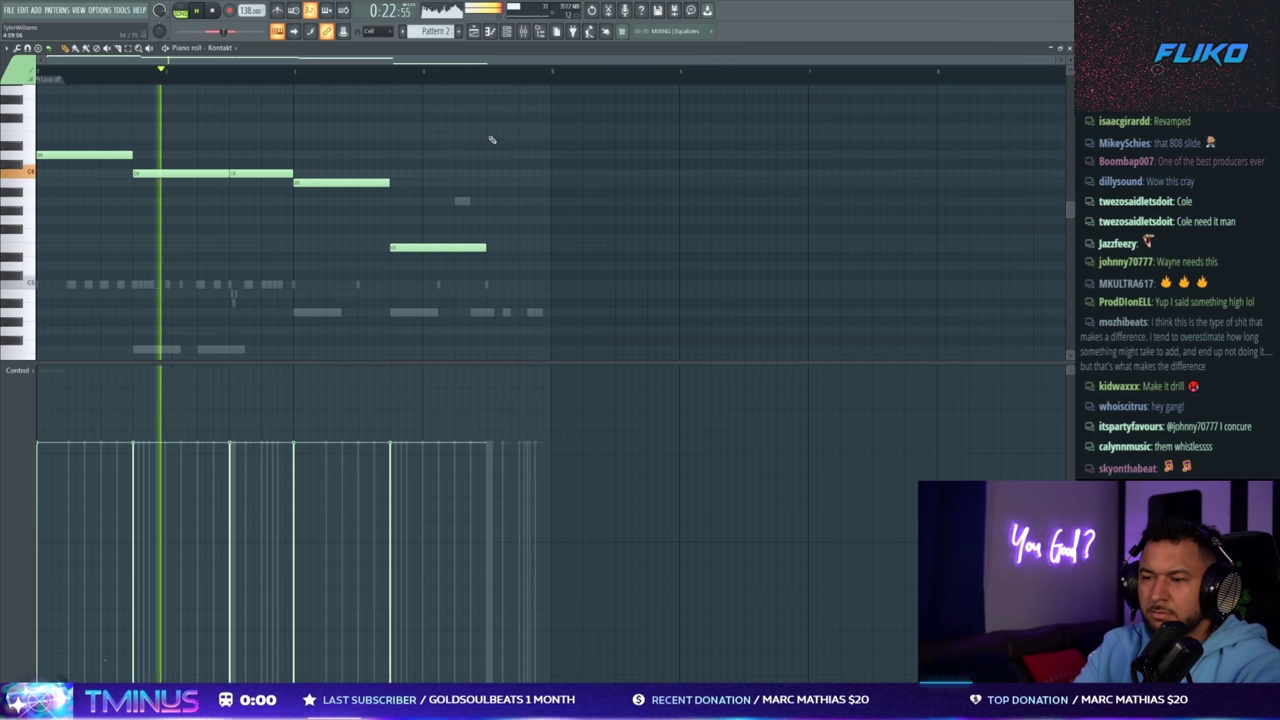
{"action": "left_click", "coordinate": [487, 173]}
{"action": "left_click_drag", "start_coordinate": [581, 173], "coordinate": [551, 173]}
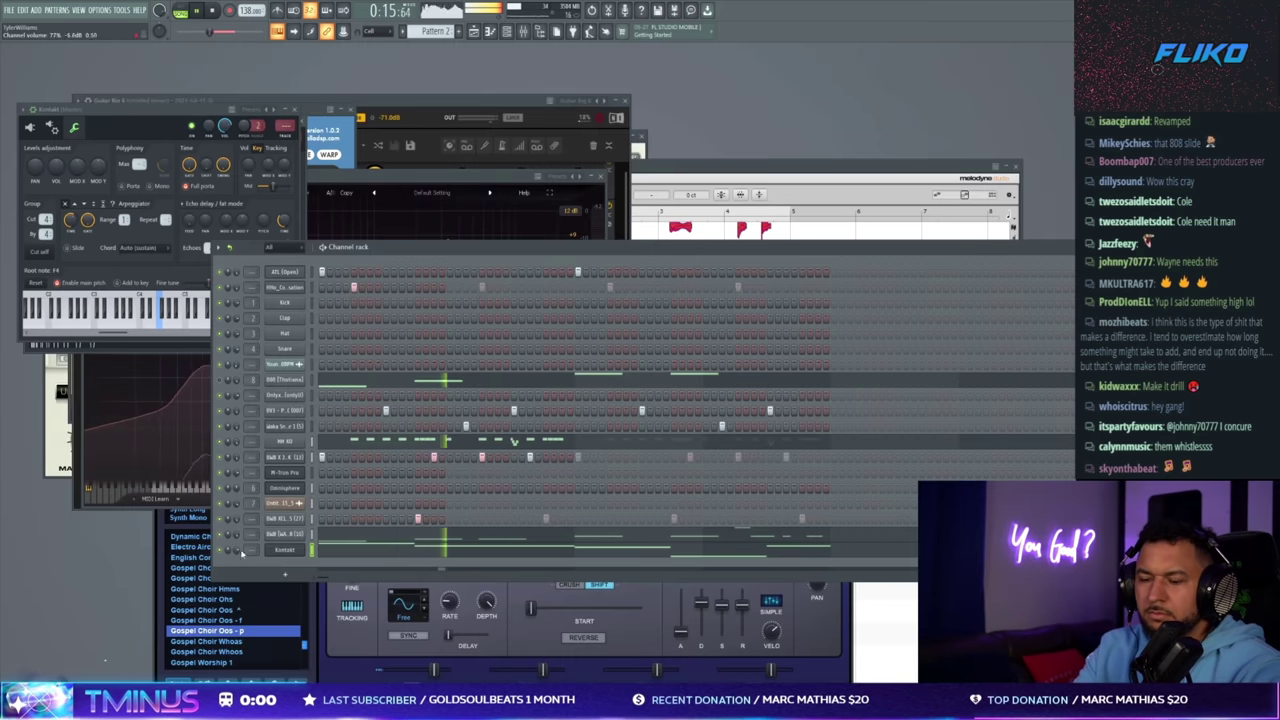
- Route Kontakt to mixer track 9 and add FabFilter Pro-R with a boosted mid band and a low cut in its post EQ
{"action": "left_click", "coordinate": [285, 550]}
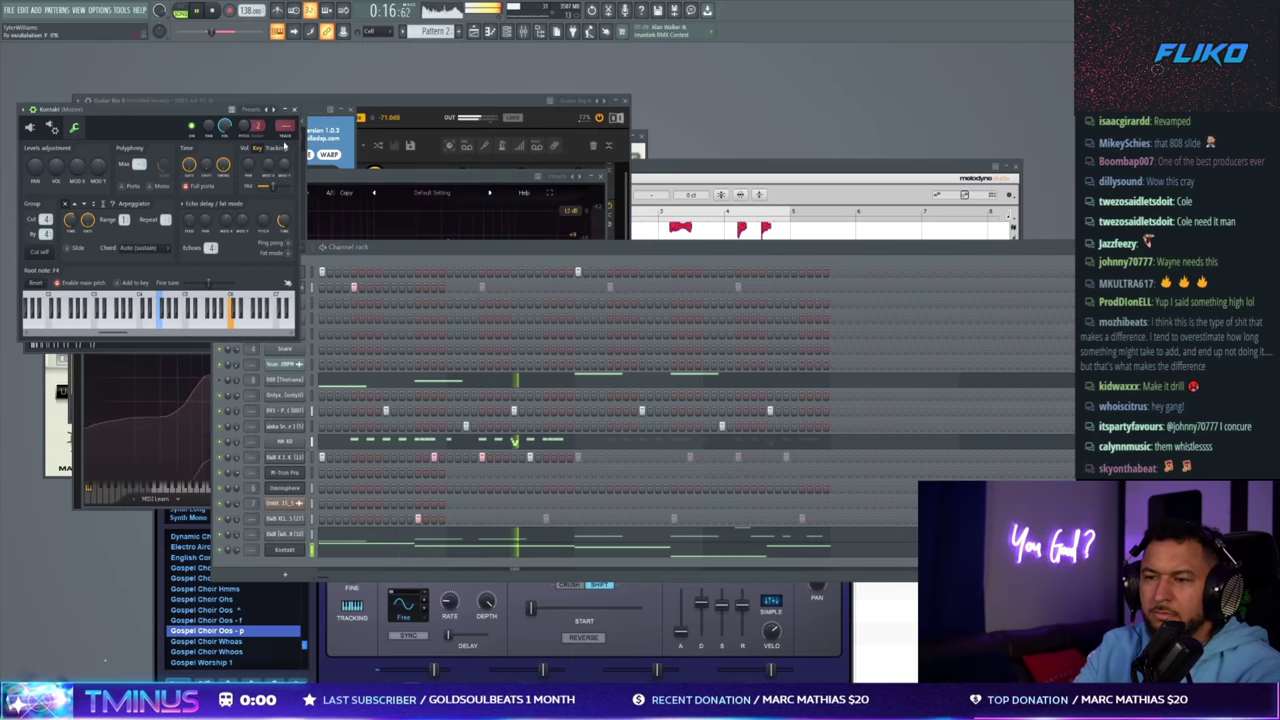
{"action": "key", "text": "F9"}
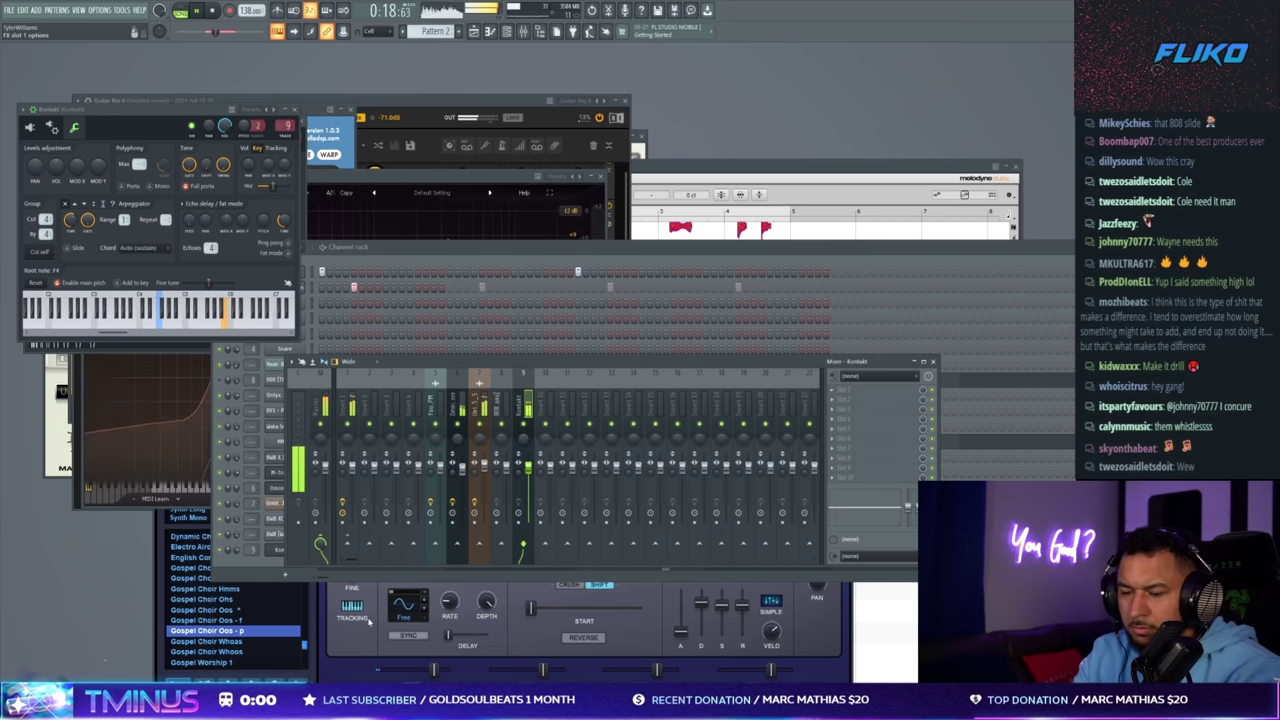
{"action": "left_click_drag", "start_coordinate": [278, 384], "coordinate": [301, 344]}
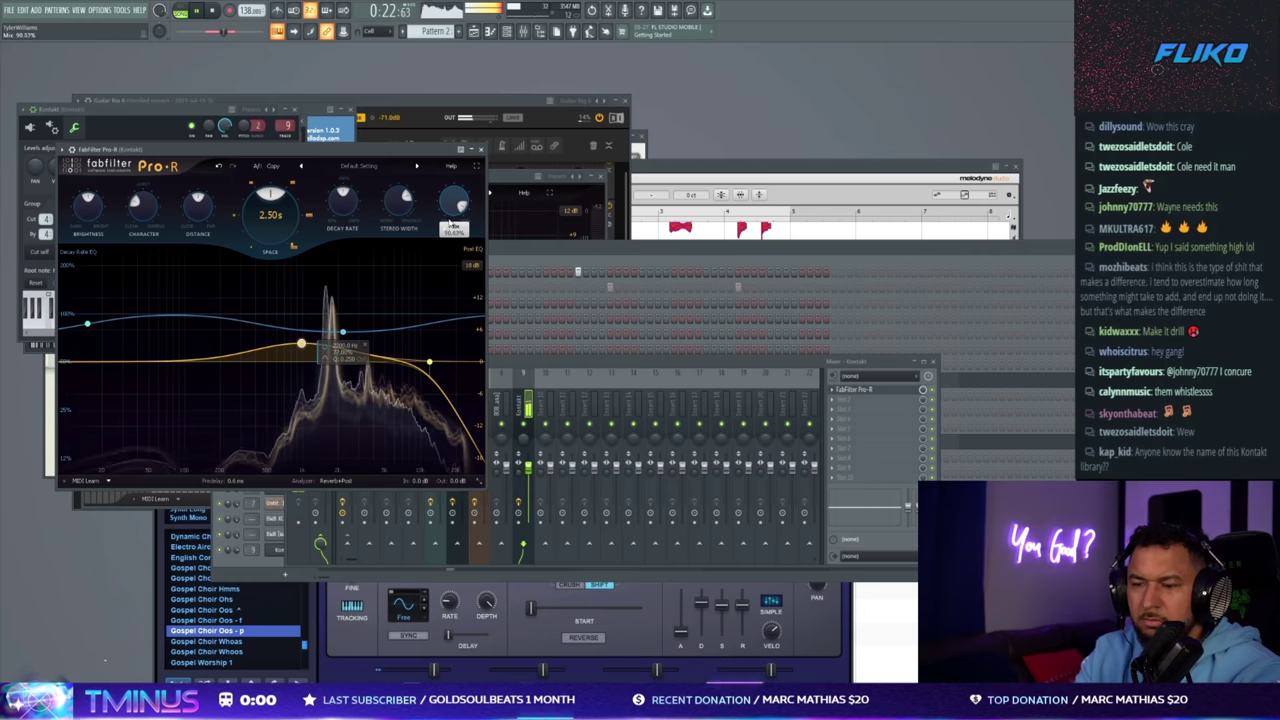
{"action": "left_click_drag", "start_coordinate": [70, 363], "coordinate": [194, 366]}
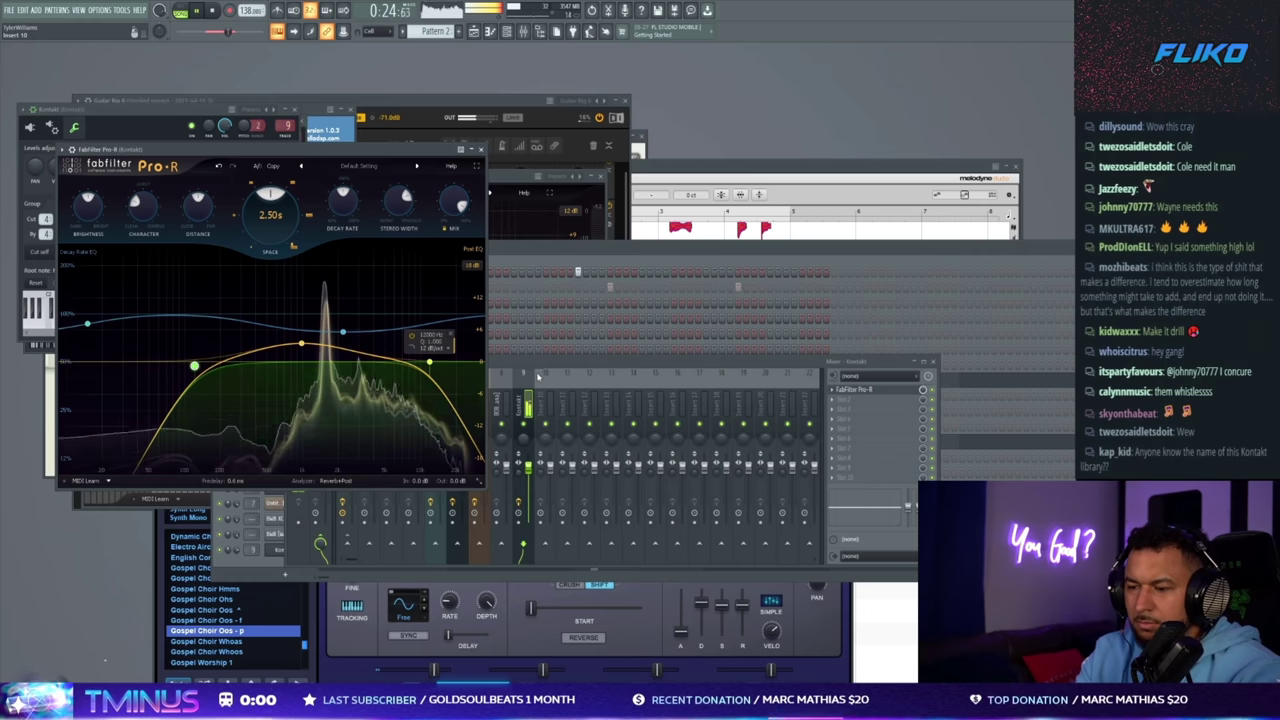
{"action": "left_click", "coordinate": [534, 369]}
{"action": "key", "text": "F6"}
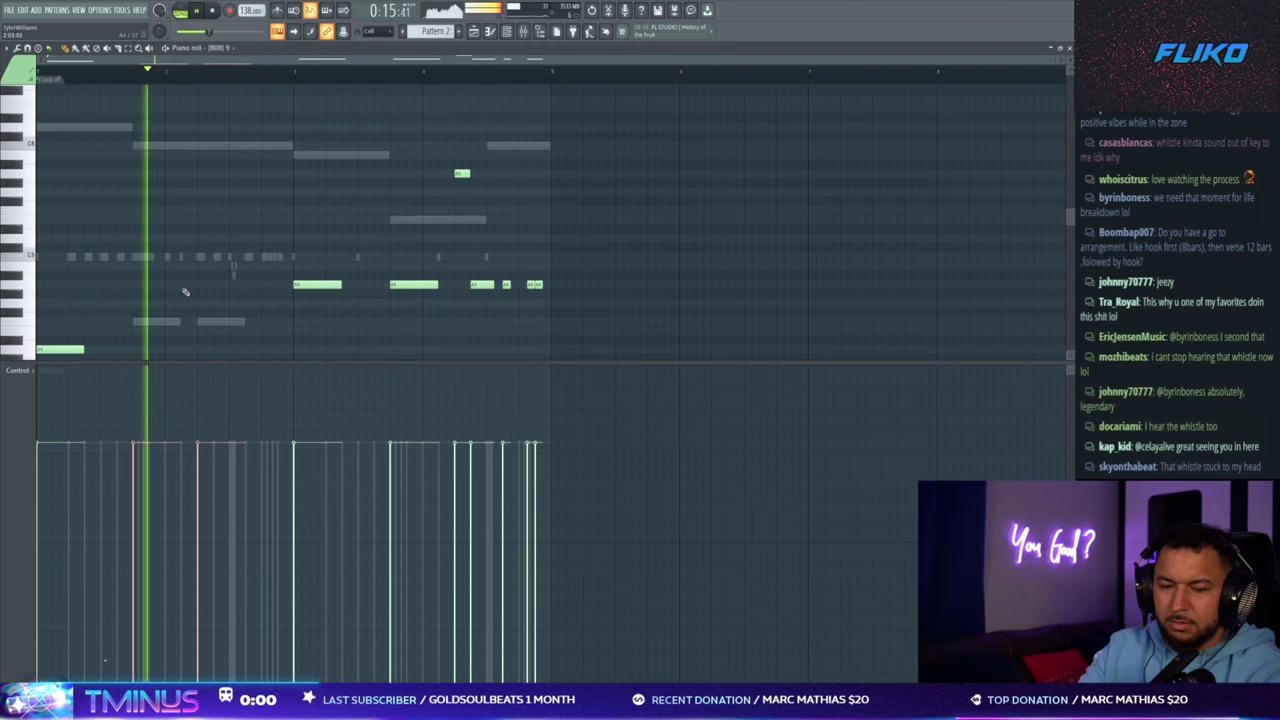
- Transpose the bar 3 and bar 4 notes of the [808] 9 part down one octave
{"action": "scroll", "coordinate": [183, 285], "scroll_direction": "down", "scroll_amount": 5}
{"action": "left_click_drag", "start_coordinate": [618, 243], "coordinate": [341, 101]}
{"action": "key", "text": "ctrl+Down"}
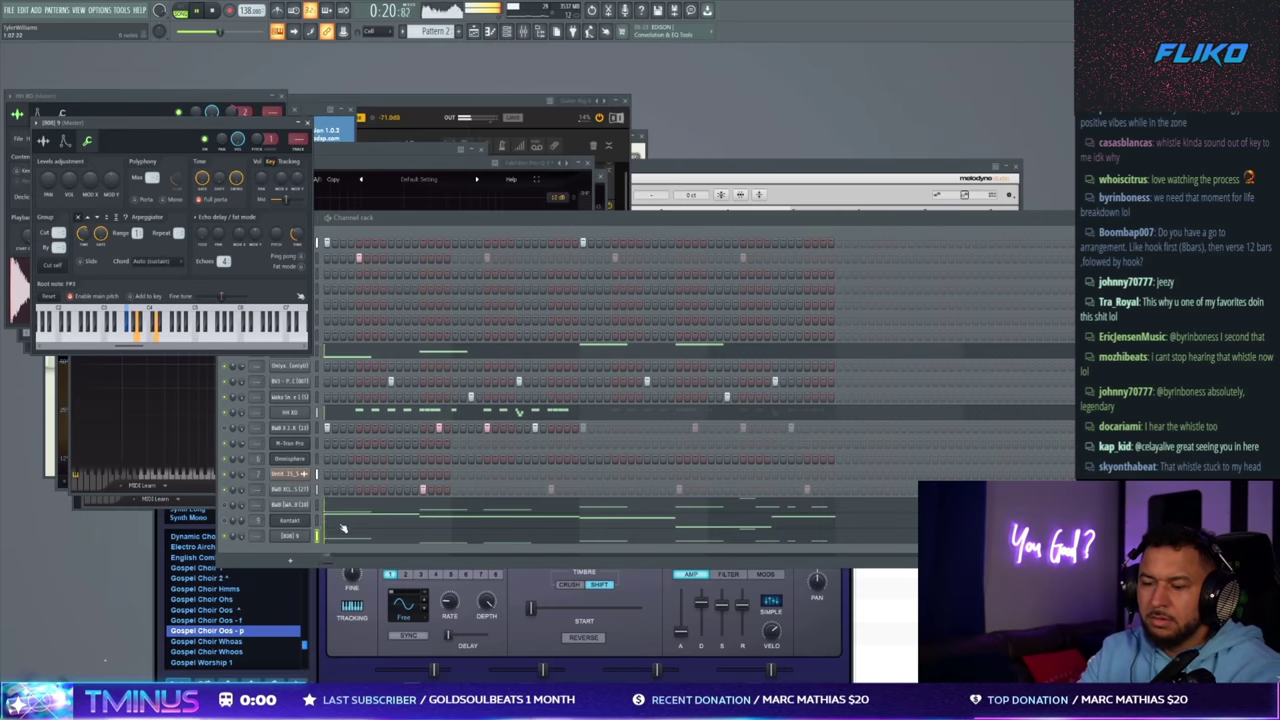
{"action": "left_click", "coordinate": [343, 530]}
{"action": "scroll", "coordinate": [490, 240], "scroll_direction": "up", "scroll_amount": 3}
{"action": "left_click_drag", "start_coordinate": [506, 228], "coordinate": [440, 104]}
{"action": "key", "text": "ctrl+Down"}
{"action": "key", "text": "F7"}
{"action": "key", "text": "F7"}
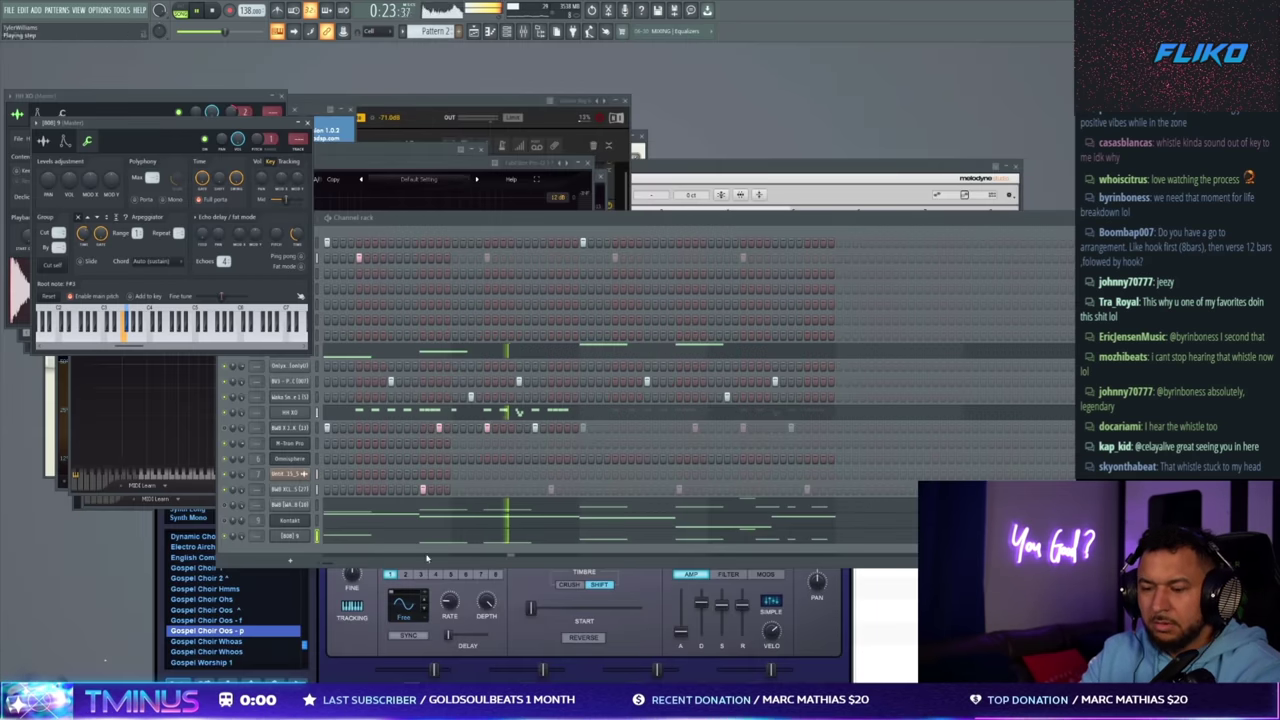
{"action": "key", "text": "F7"}
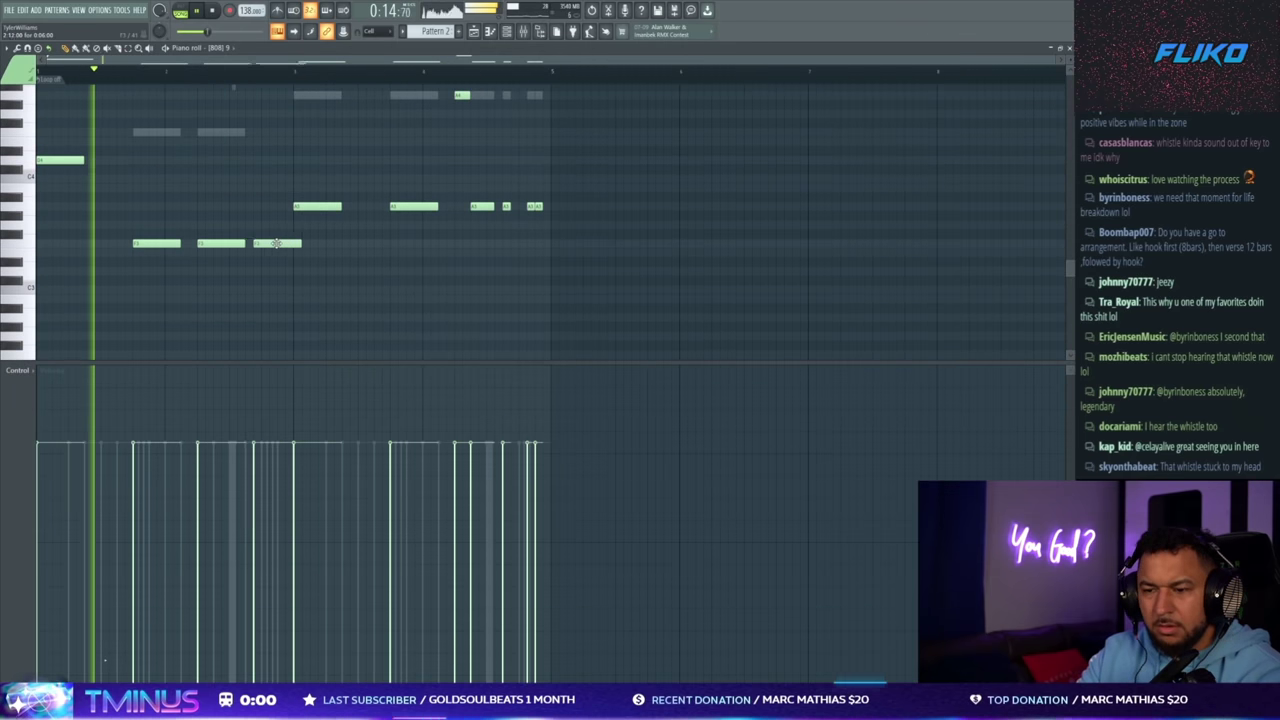
- Fit a third F3 note before bar 3 of the [808] 9 part and replace bar 4's short A4 note with A3
{"action": "left_click_drag", "start_coordinate": [276, 243], "coordinate": [235, 244]}
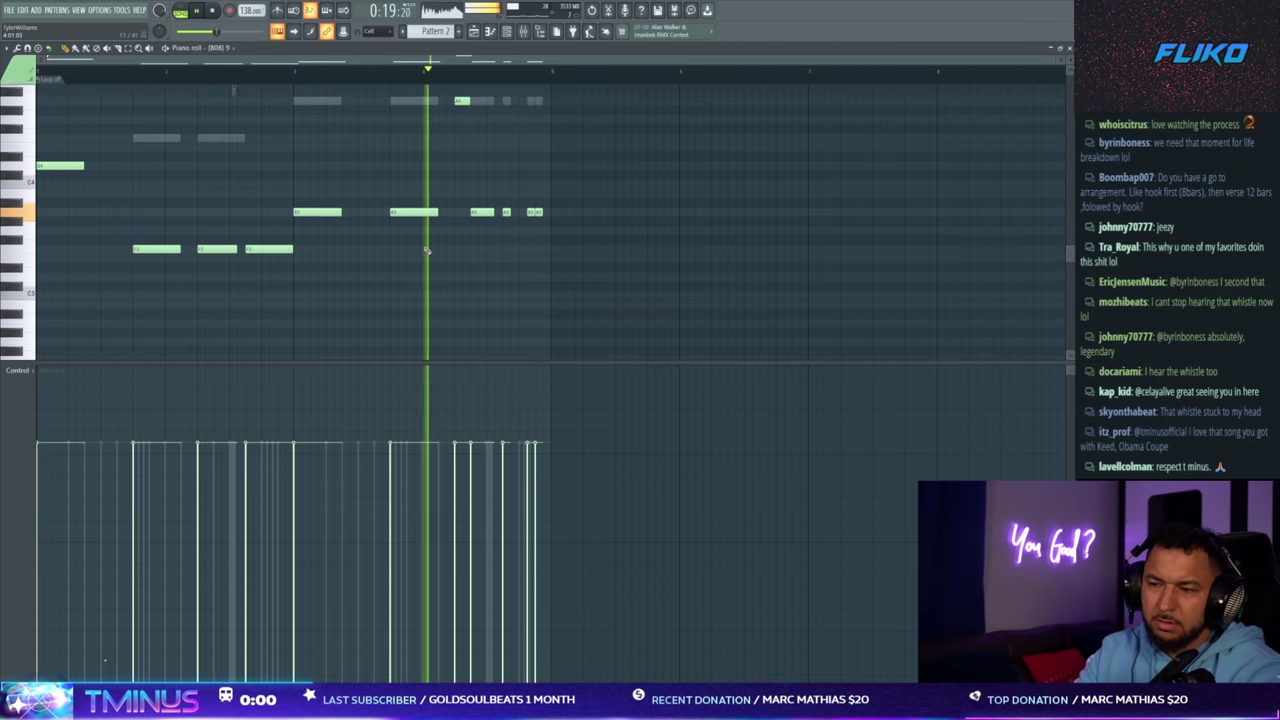
{"action": "key", "text": "space"}
{"action": "scroll", "coordinate": [462, 152], "scroll_direction": "up", "scroll_amount": 2}
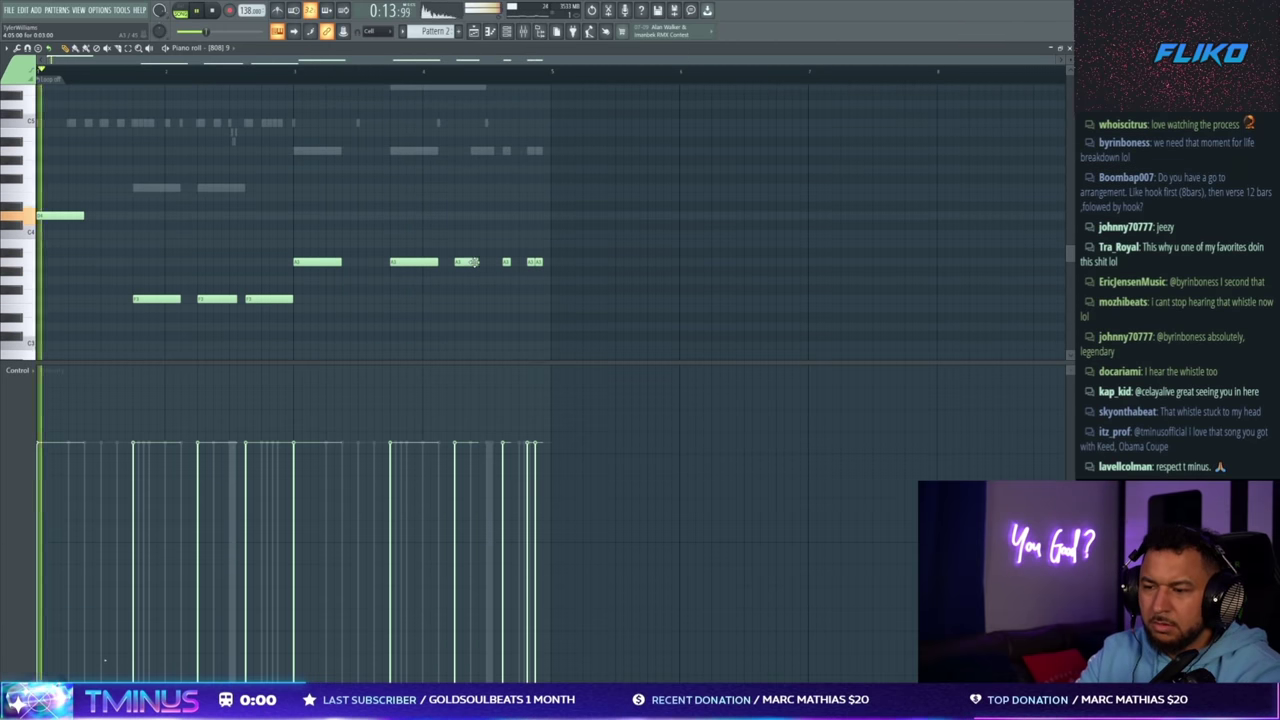
{"action": "key", "text": "Escape"}
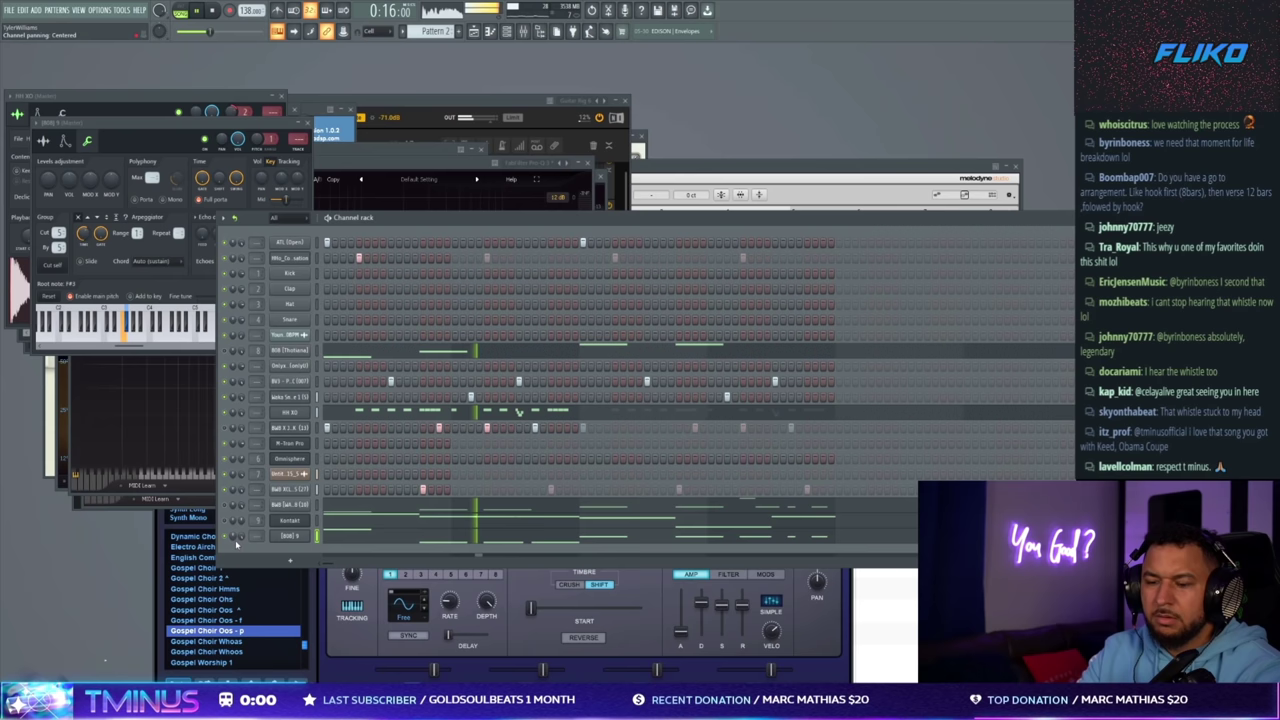
- Open the sample settings of the [808] 9 channel
{"action": "left_click", "coordinate": [302, 538]}
{"action": "left_click", "coordinate": [302, 538]}
{"action": "left_click", "coordinate": [44, 141]}
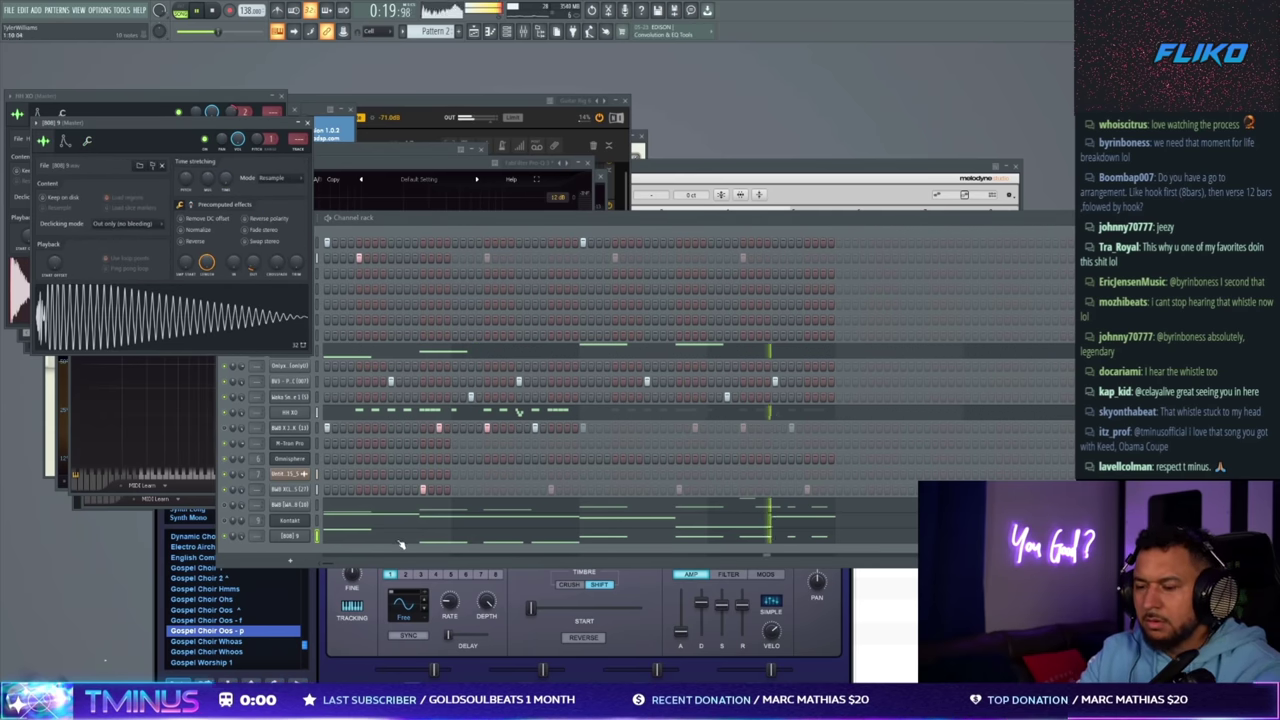
- Try removing the first F3 note from the [808] 9 part and undo the deletion
{"action": "left_click", "coordinate": [374, 538]}
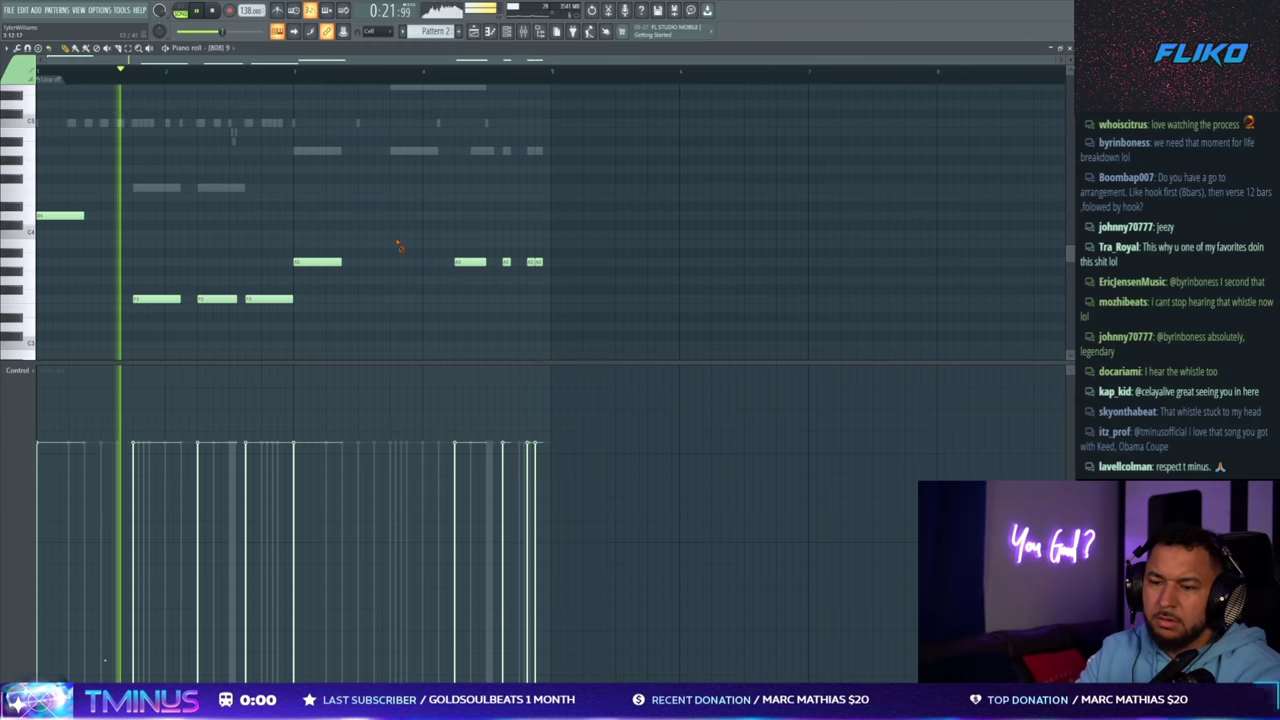
{"action": "right_click", "coordinate": [167, 301]}
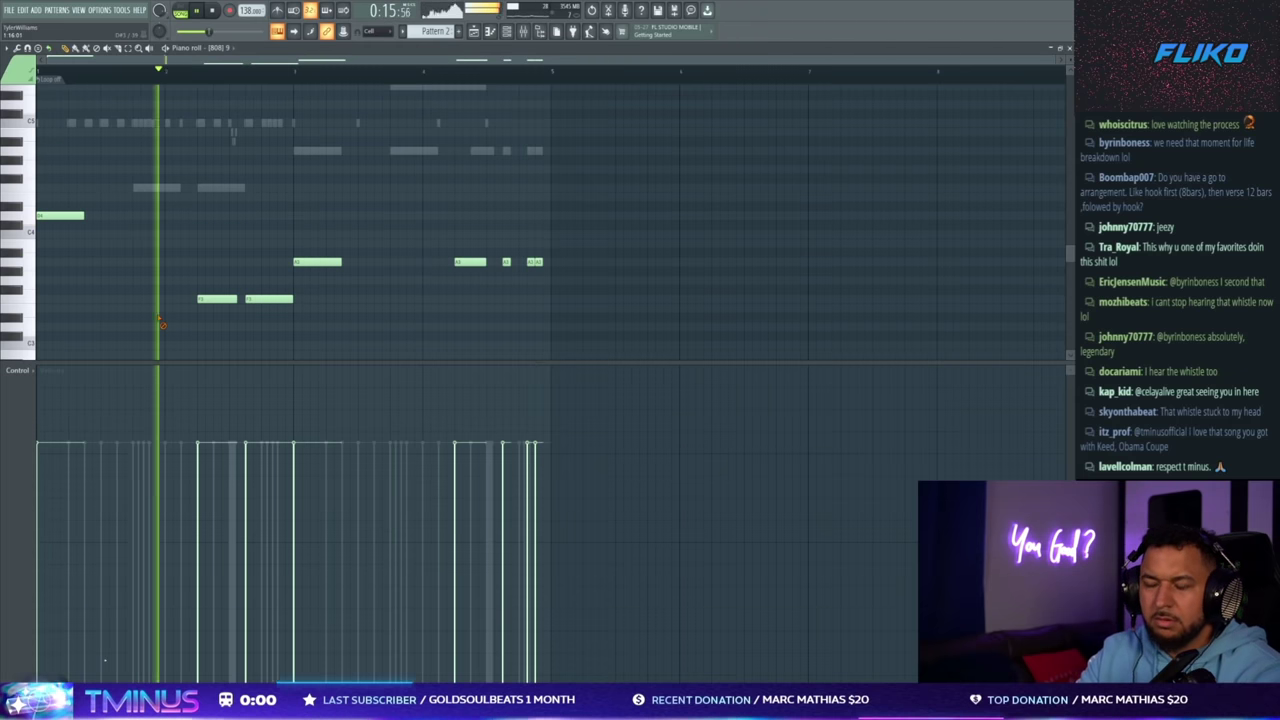
{"action": "key", "text": "ctrl+z"}
{"action": "key", "text": "F7"}
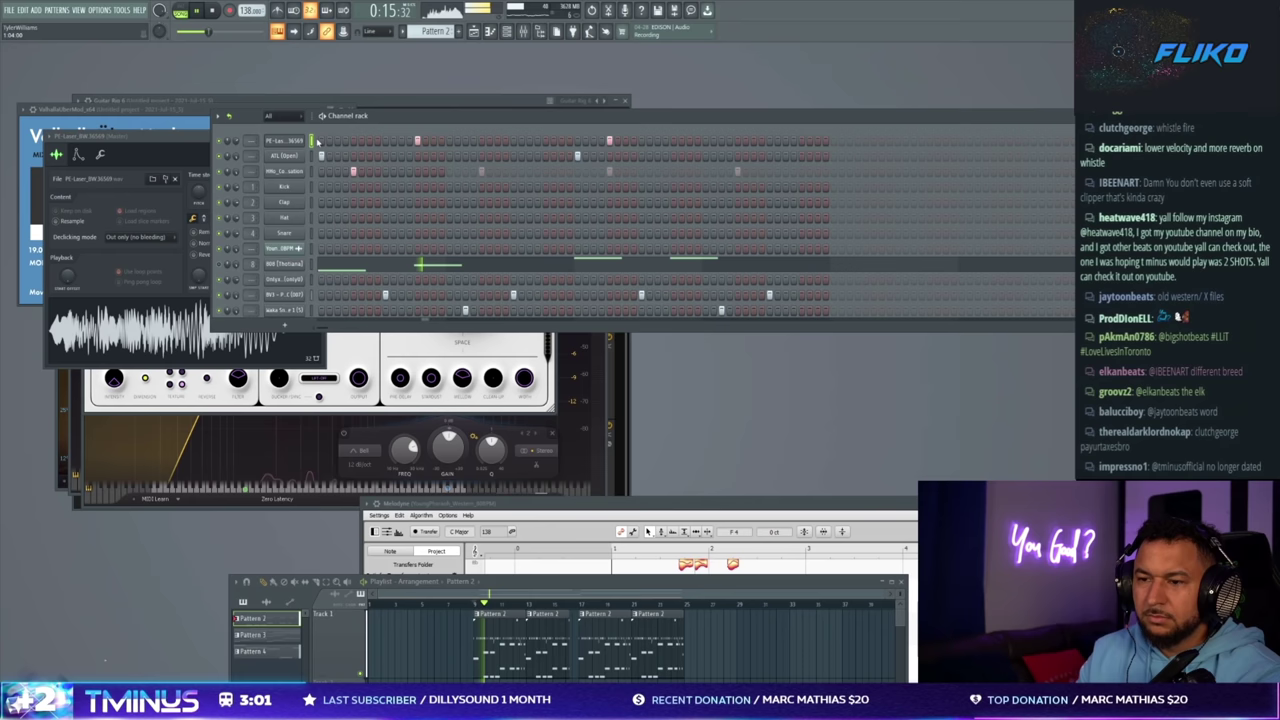
- Route the PE-Laser channel to mixer track 10 and move its second hit to step 45
{"action": "left_click", "coordinate": [318, 141]}
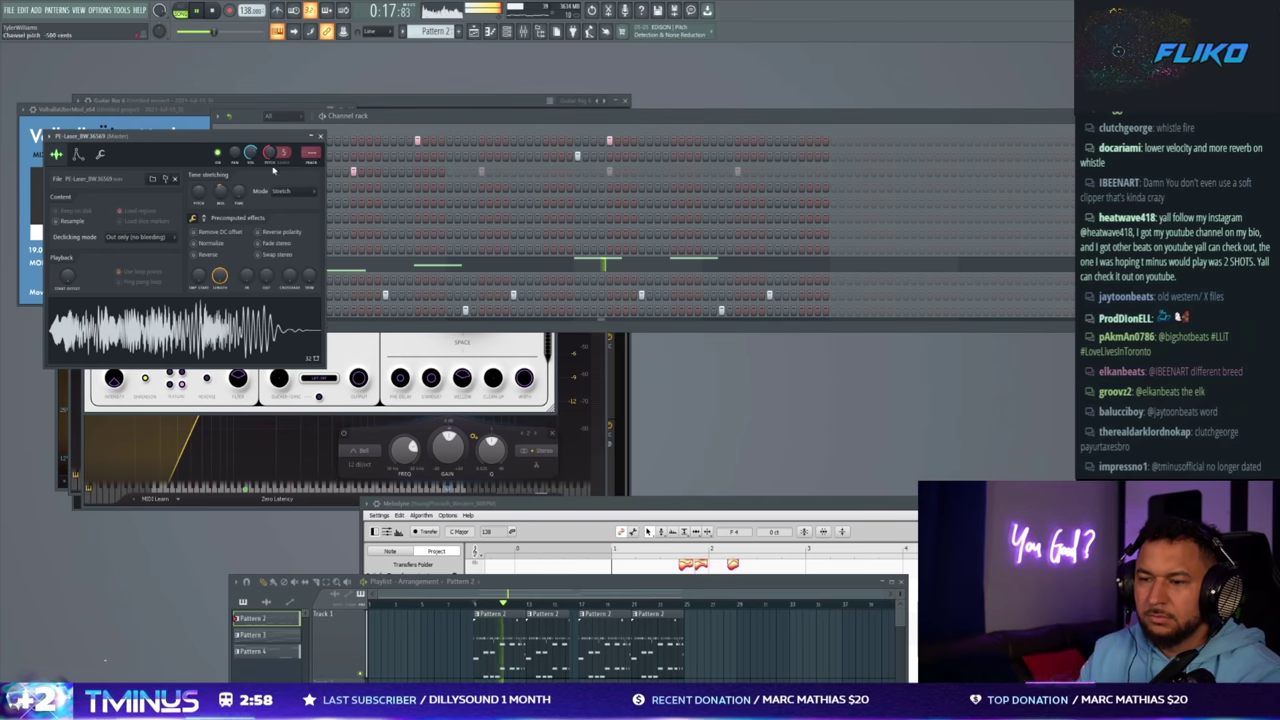
{"action": "key", "text": "F9"}
{"action": "left_click", "coordinate": [608, 145]}
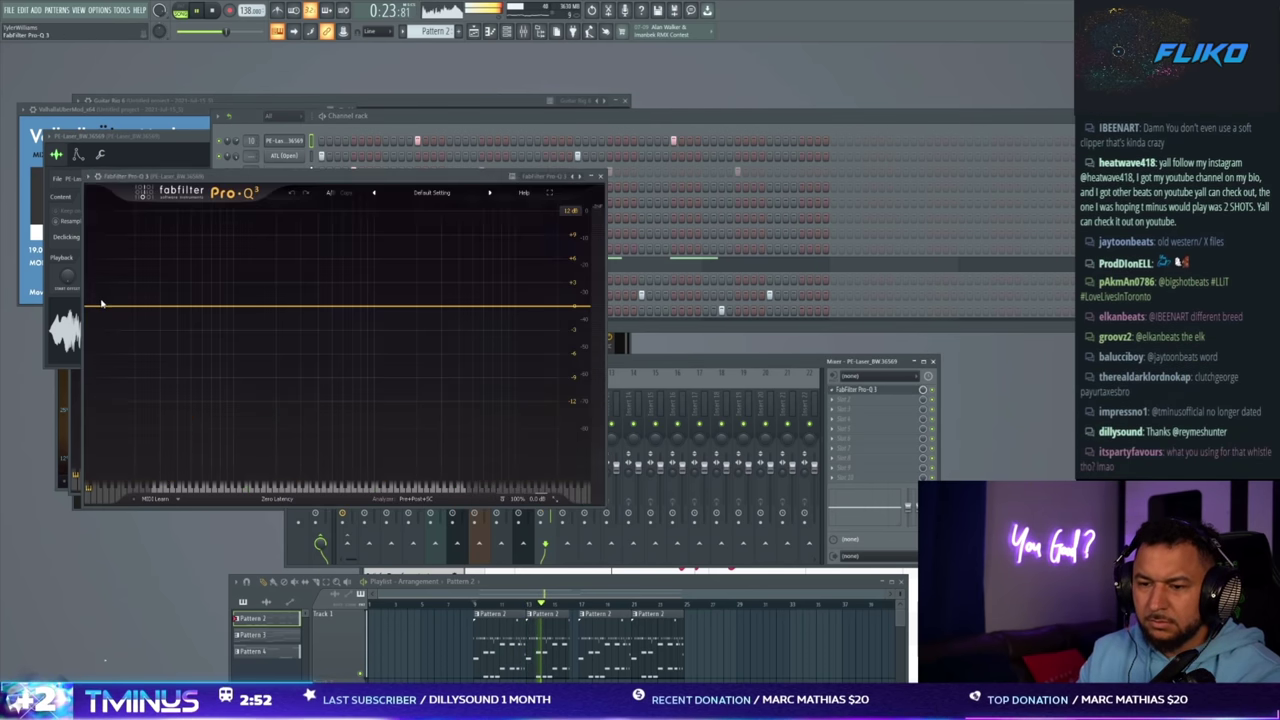
- Apply a low cut at about 653 Hz in the PE-Laser track's FabFilter Pro-Q 3 and add Fruity Stereo Shaper with adjusted delay
{"action": "left_click_drag", "start_coordinate": [90, 306], "coordinate": [347, 301]}
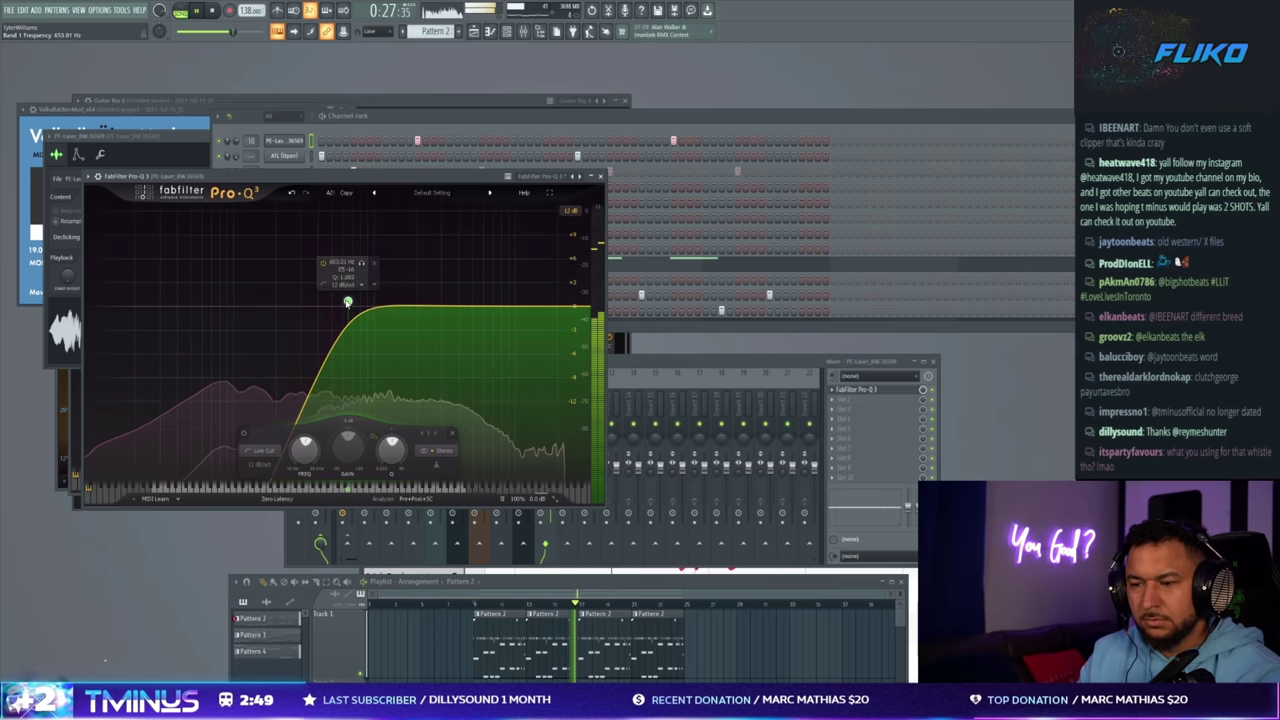
{"action": "left_click", "coordinate": [685, 400]}
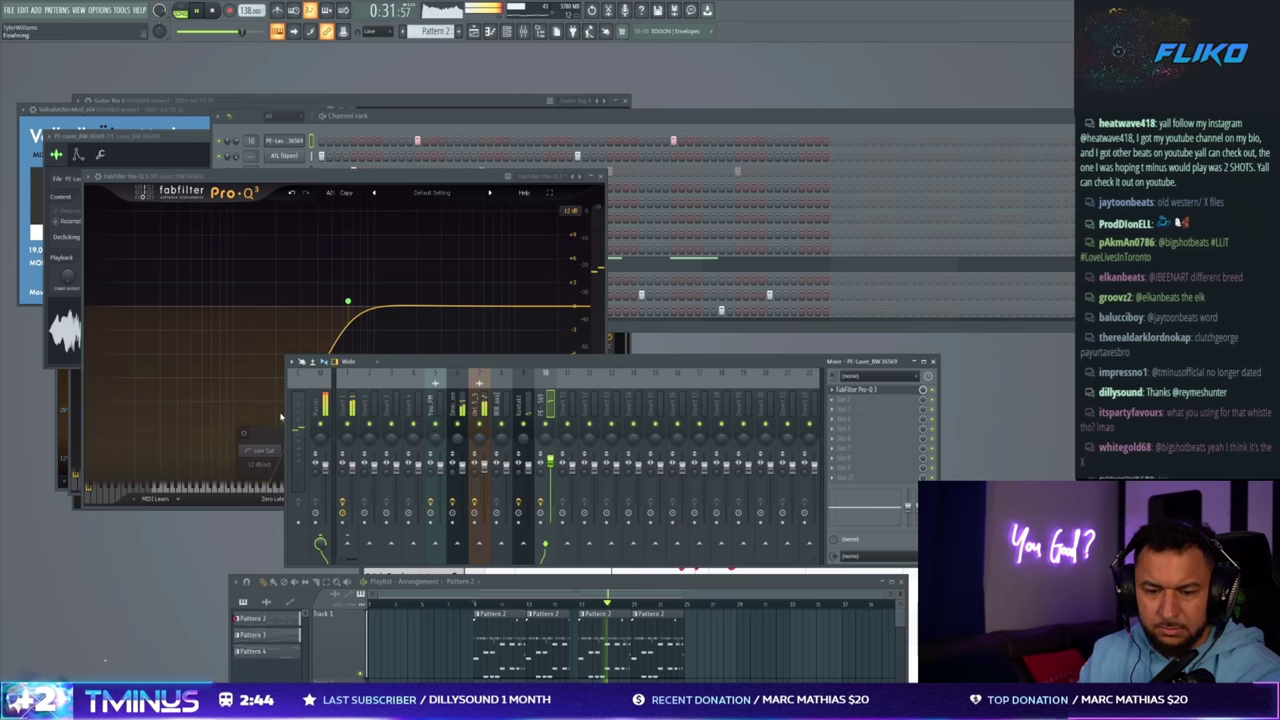
{"action": "left_click", "coordinate": [95, 398]}
{"action": "left_click_drag", "start_coordinate": [211, 259], "coordinate": [213, 255]}
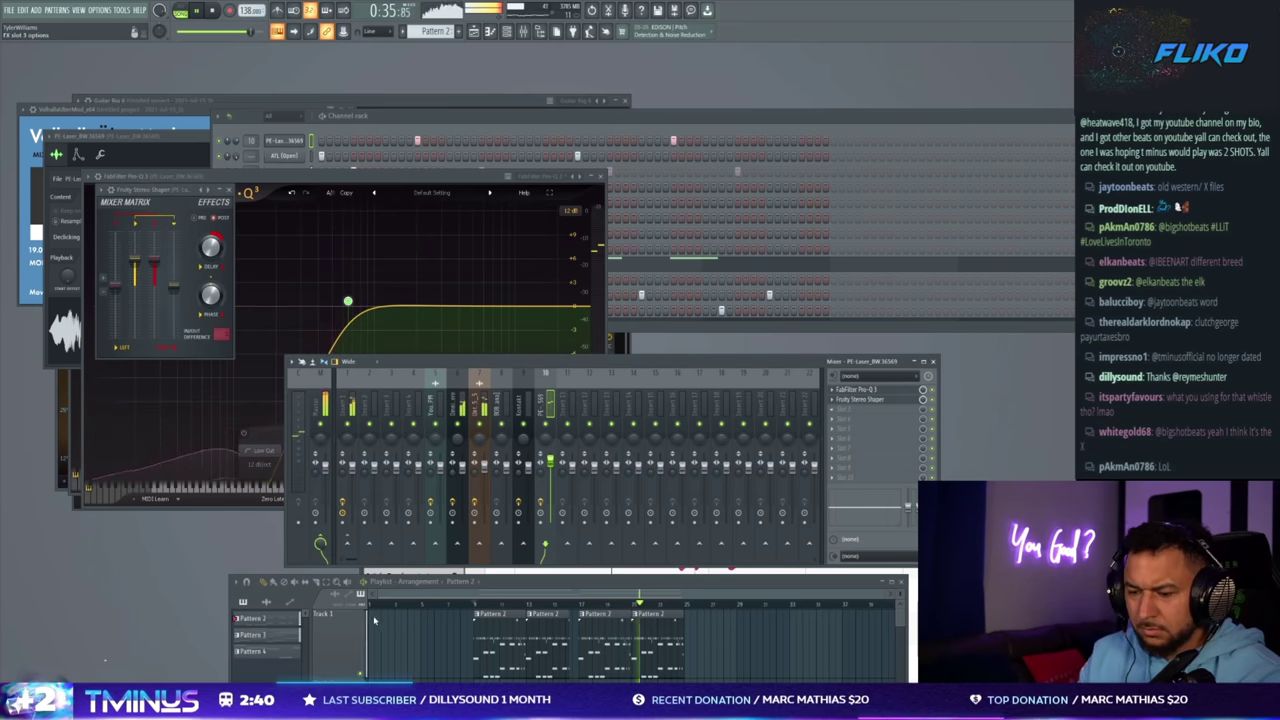
- Add FabFilter Pro-R to the PE-Laser track with a midrange dip in its post EQ, and open the channel's piano roll
{"action": "left_click", "coordinate": [177, 575]}
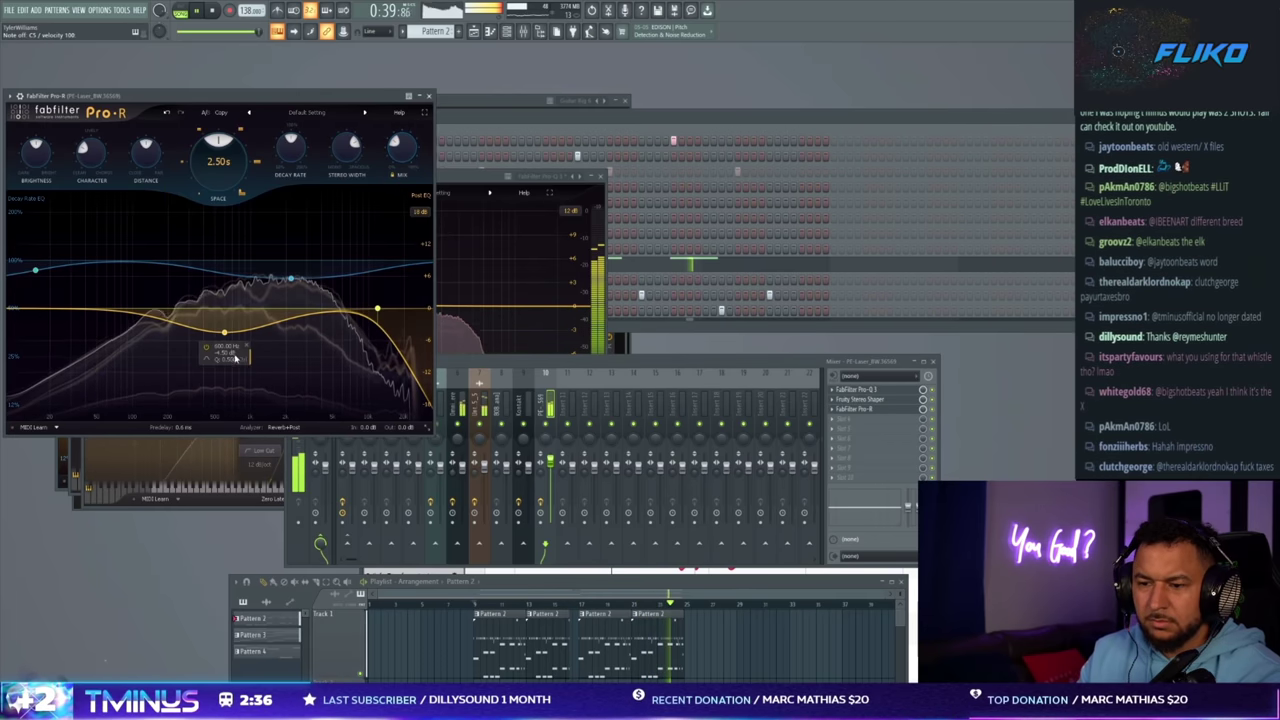
{"action": "left_click_drag", "start_coordinate": [237, 355], "coordinate": [250, 321]}
{"action": "left_click_drag", "start_coordinate": [314, 279], "coordinate": [335, 246]}
{"action": "key", "text": "F6"}
{"action": "key", "text": "F7"}
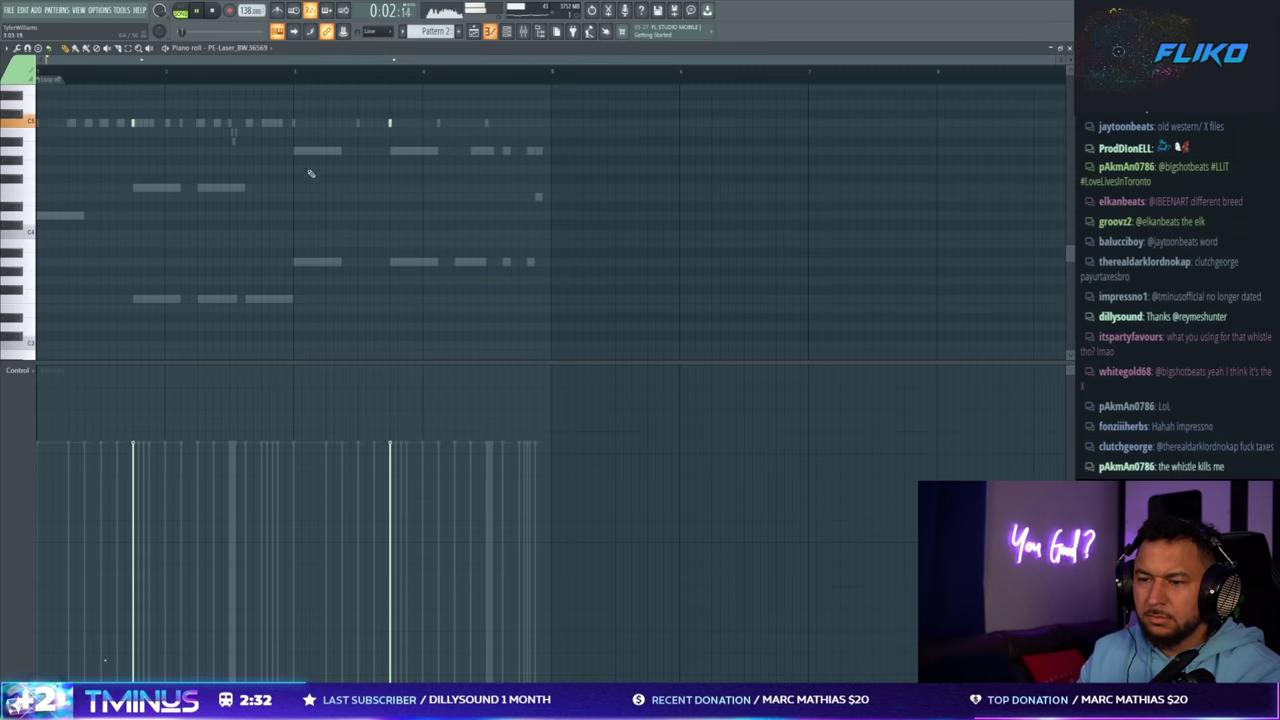
- Raise the second PE-Laser note to G5 in the piano roll and lower the channel volume to about 50%
{"action": "scroll", "coordinate": [383, 190], "scroll_direction": "up", "scroll_amount": 3}
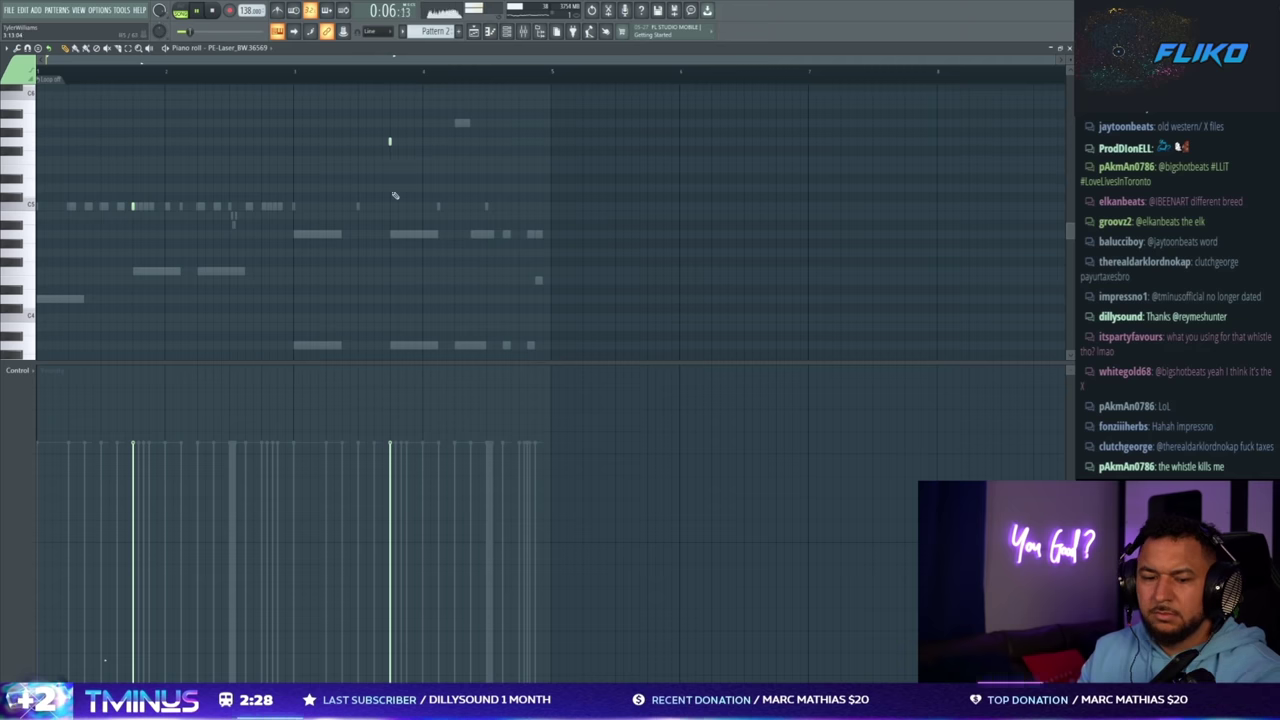
{"action": "key", "text": "F7"}
{"action": "left_click", "coordinate": [514, 573]}
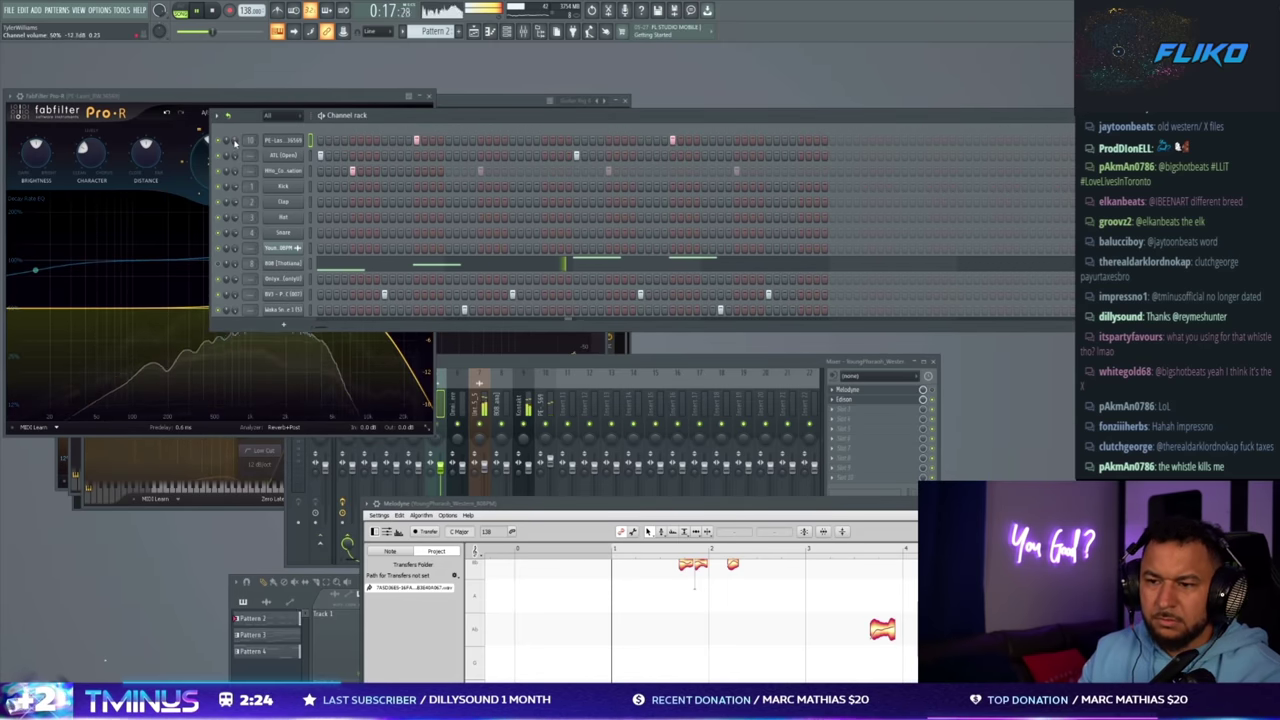
{"action": "left_click_drag", "start_coordinate": [235, 142], "coordinate": [237, 145]}
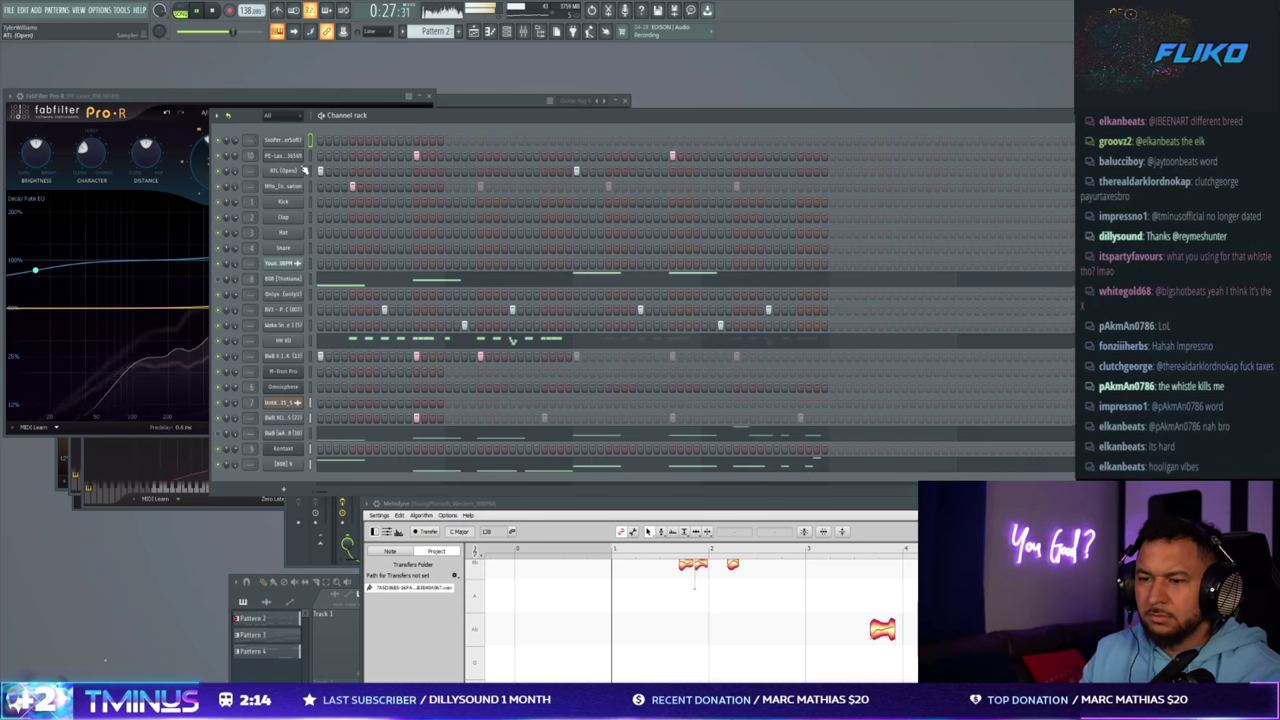
- Place SouPenLaserSoft7 hits on steps 13–15 and 45–47, and give the sample a quick fade out of about 32%
{"action": "left_click_drag", "start_coordinate": [417, 141], "coordinate": [425, 141]}
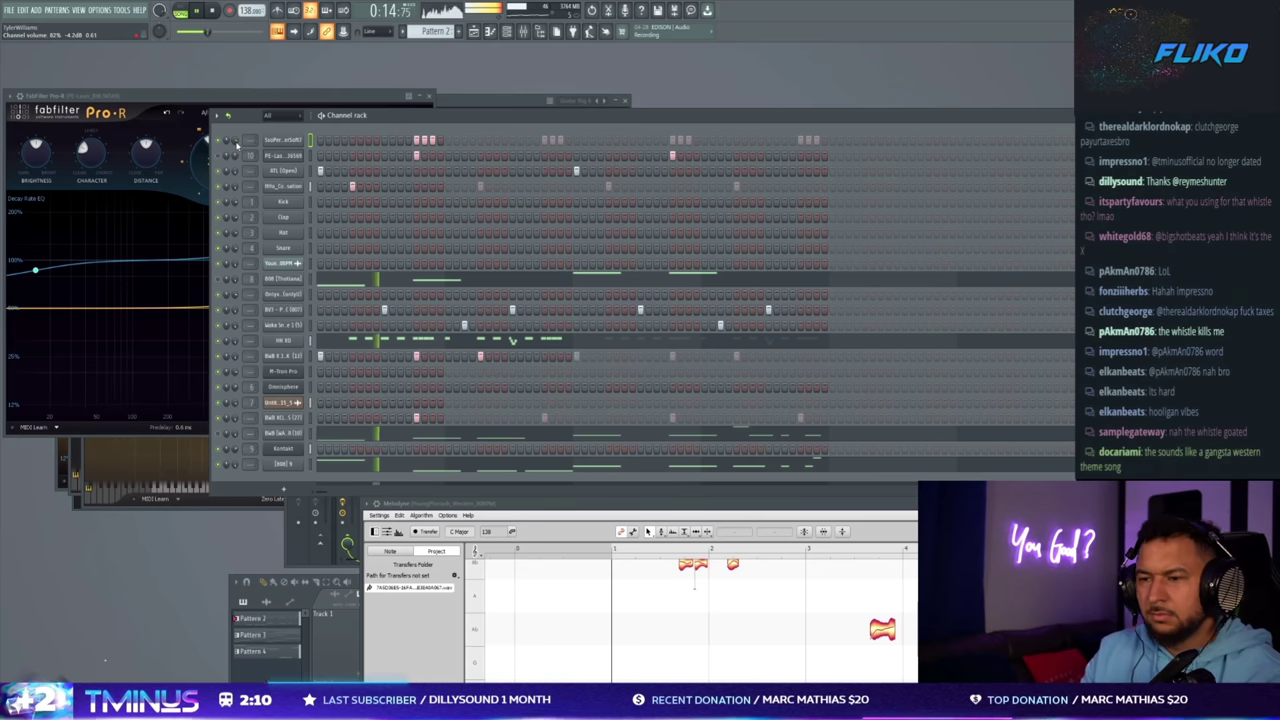
{"action": "left_click", "coordinate": [281, 141]}
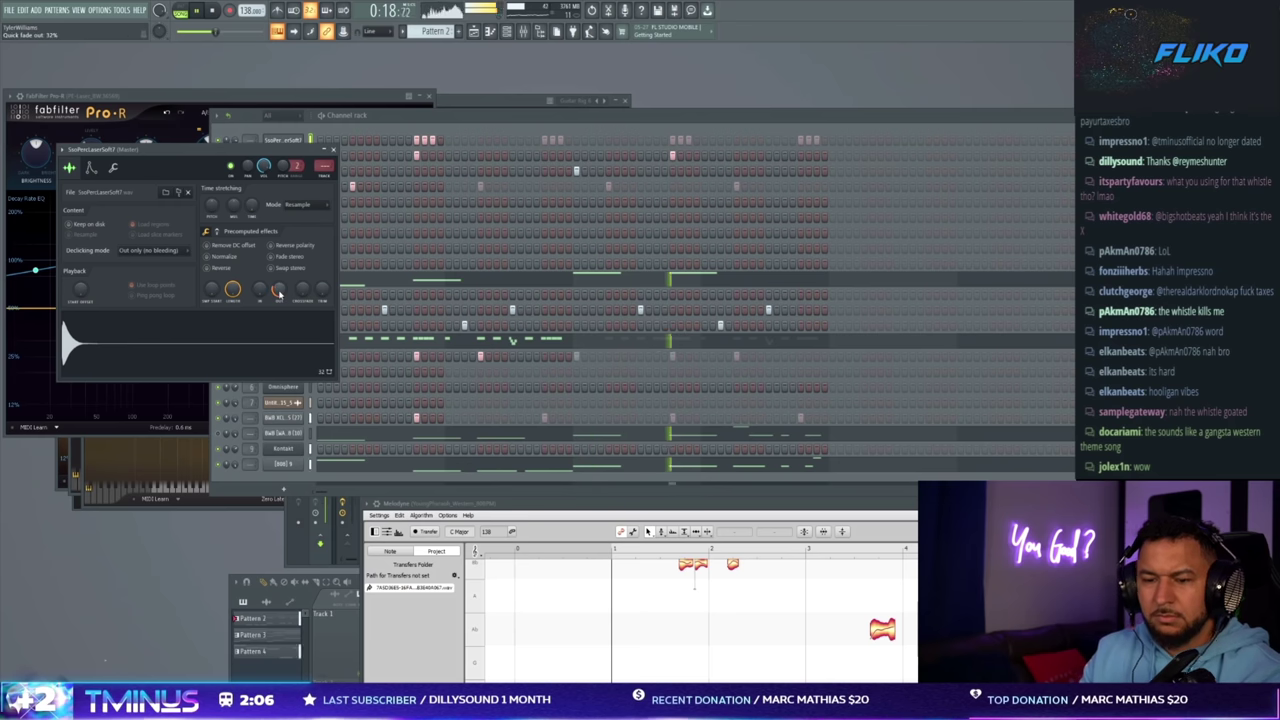
{"action": "left_click", "coordinate": [383, 118]}
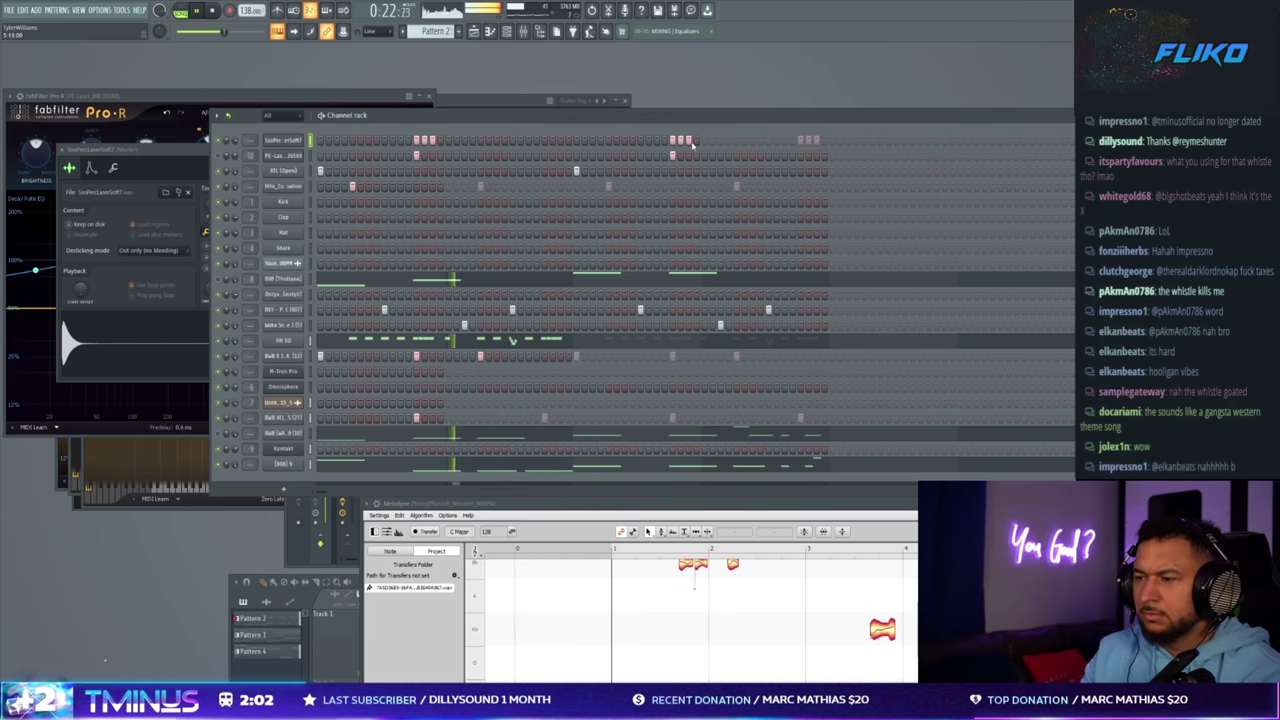
{"action": "left_click_drag", "start_coordinate": [925, 120], "coordinate": [961, 253]}
{"action": "left_click_drag", "start_coordinate": [911, 217], "coordinate": [1244, 232]}
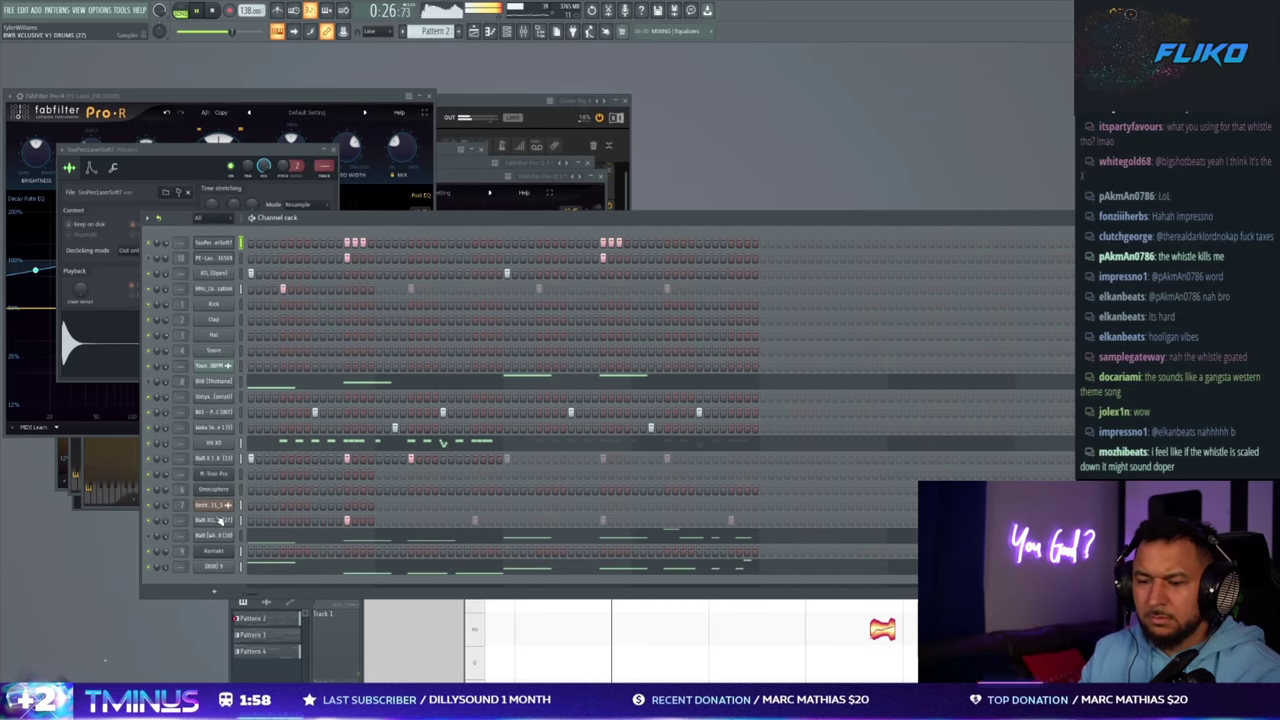
- Check the [808] 9 channel's settings and set the Kontakt channel's root note to E4
{"action": "left_click", "coordinate": [213, 567]}
{"action": "key", "text": "F9"}
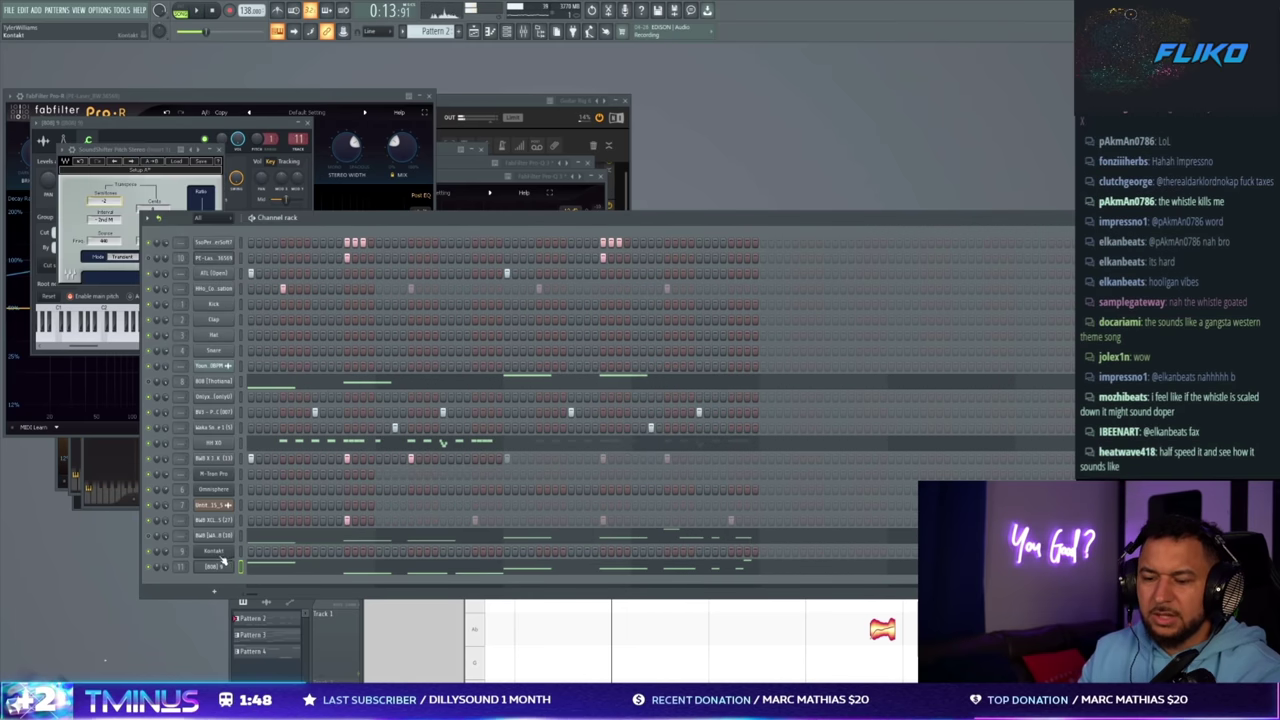
{"action": "key", "text": "Up"}
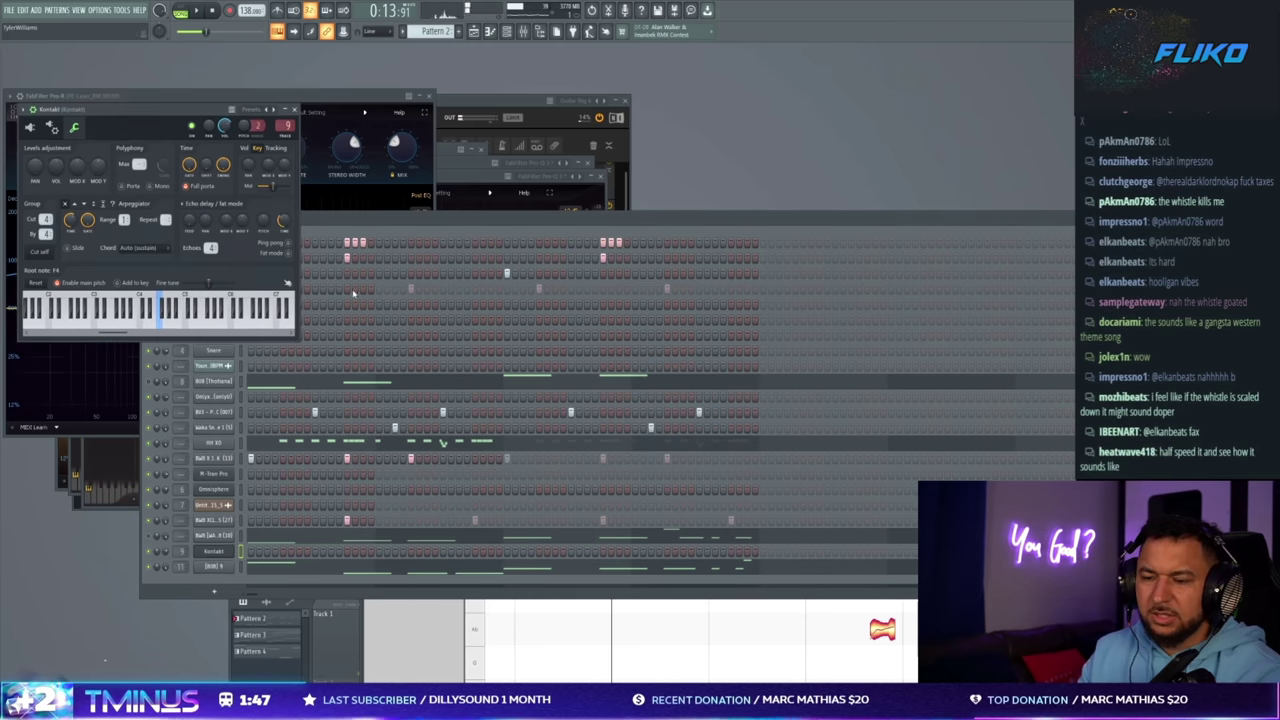
{"action": "key", "text": "F9"}
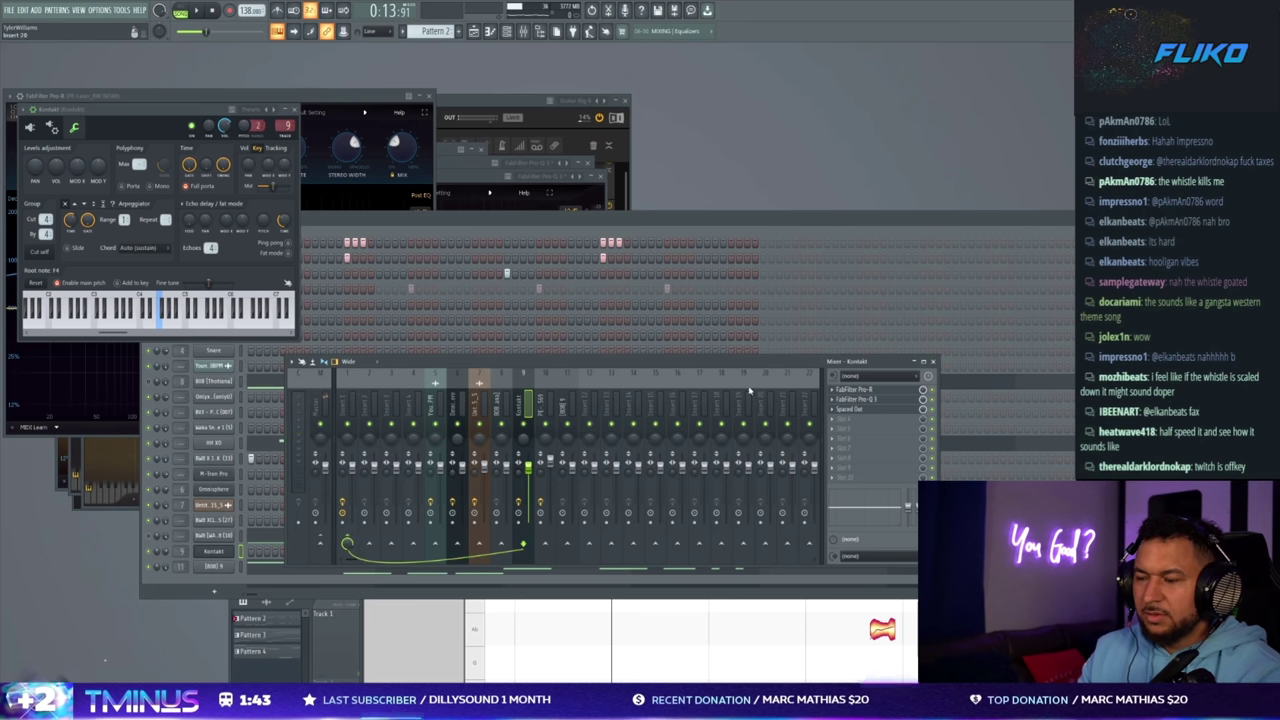
{"action": "left_click", "coordinate": [30, 128]}
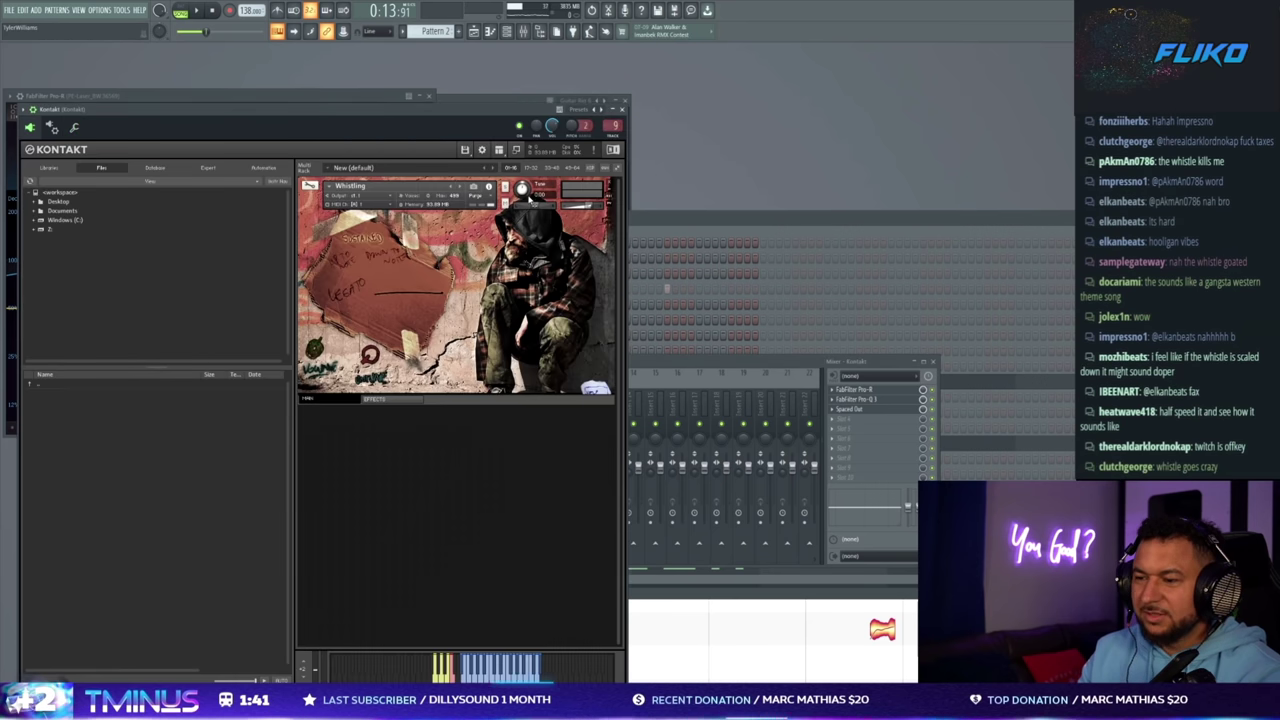
{"action": "left_click", "coordinate": [75, 128]}
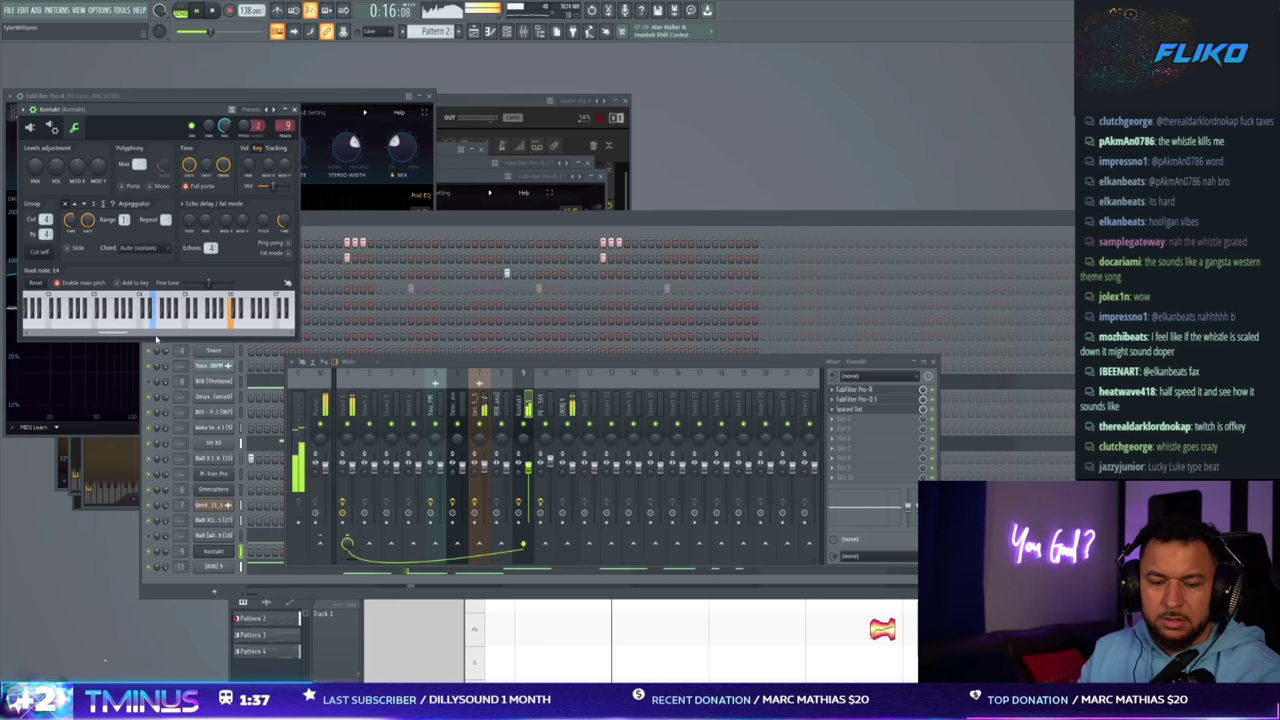
{"action": "key", "text": "F6"}
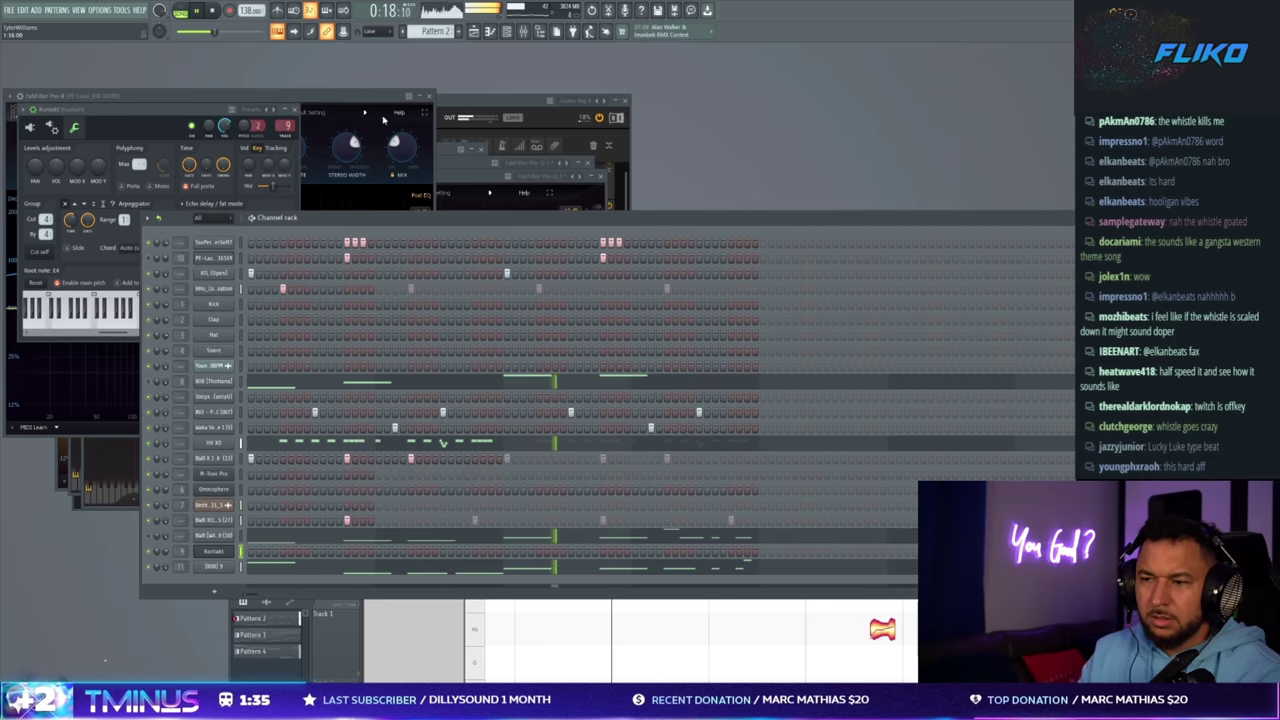
{"action": "scroll", "coordinate": [435, 33], "scroll_direction": "up", "scroll_amount": 1}
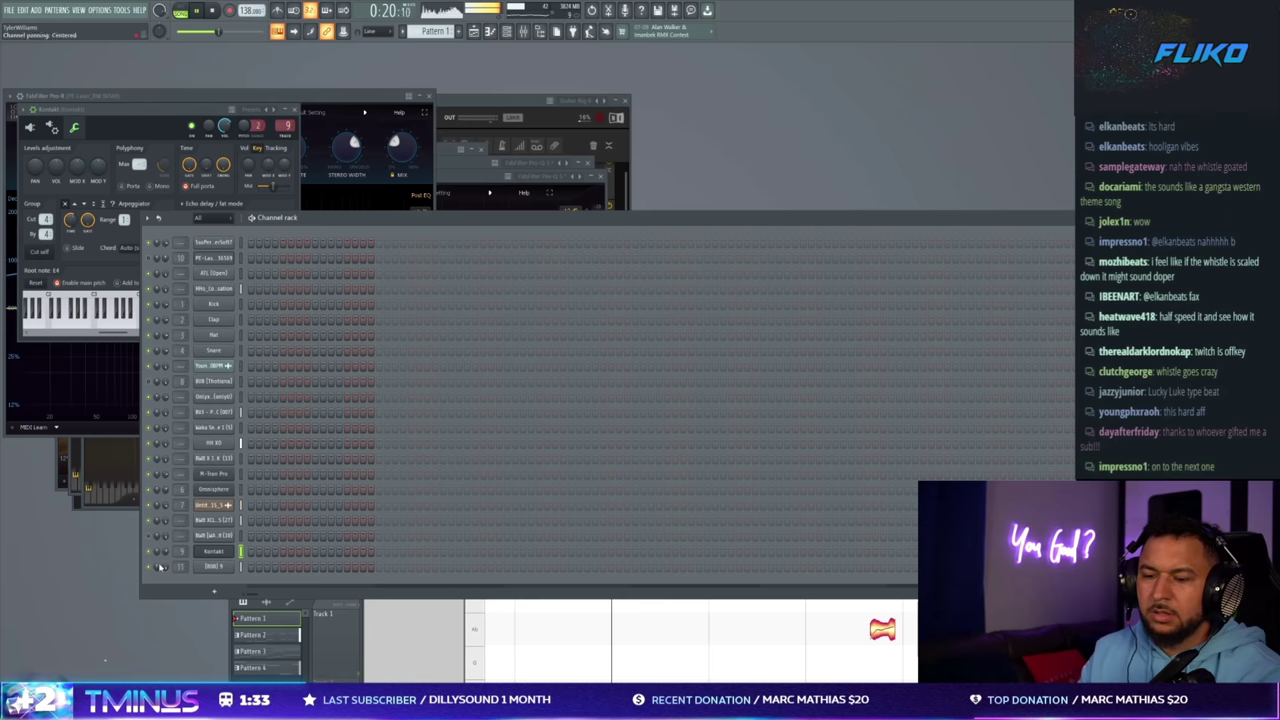
{"action": "left_click", "coordinate": [212, 558]}
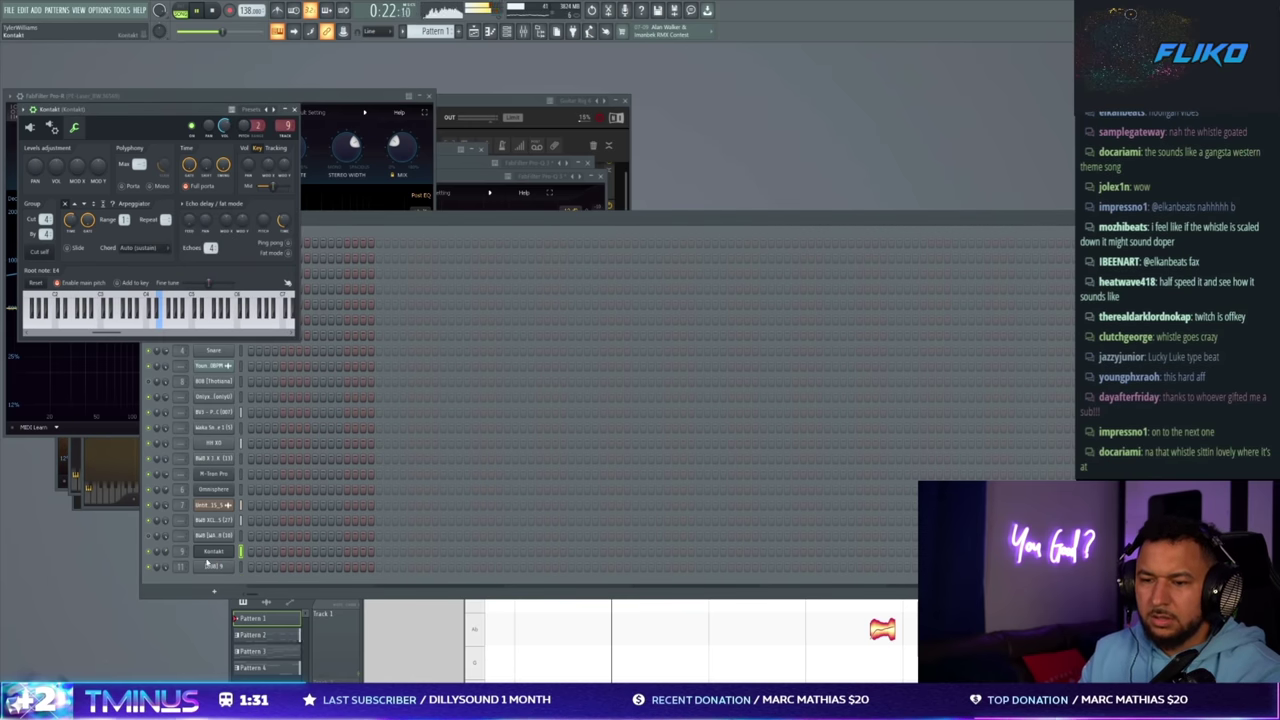
{"action": "left_click", "coordinate": [334, 222]}
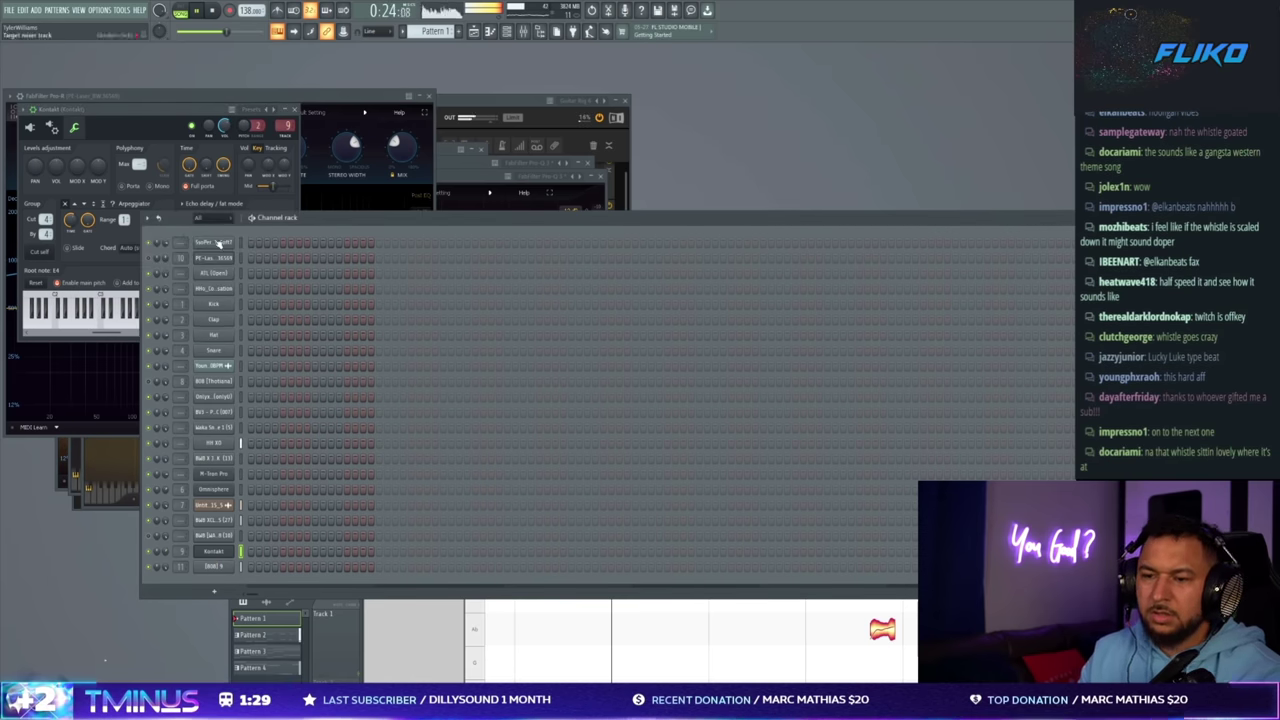
{"action": "key", "text": "KP_Add"}
- Rearrange the SouPenLaserSoft7 hits in Pattern 2 onto steps 1, 13, 33, 45, 62 and 63
{"action": "left_click_drag", "start_coordinate": [619, 241], "coordinate": [348, 249]}
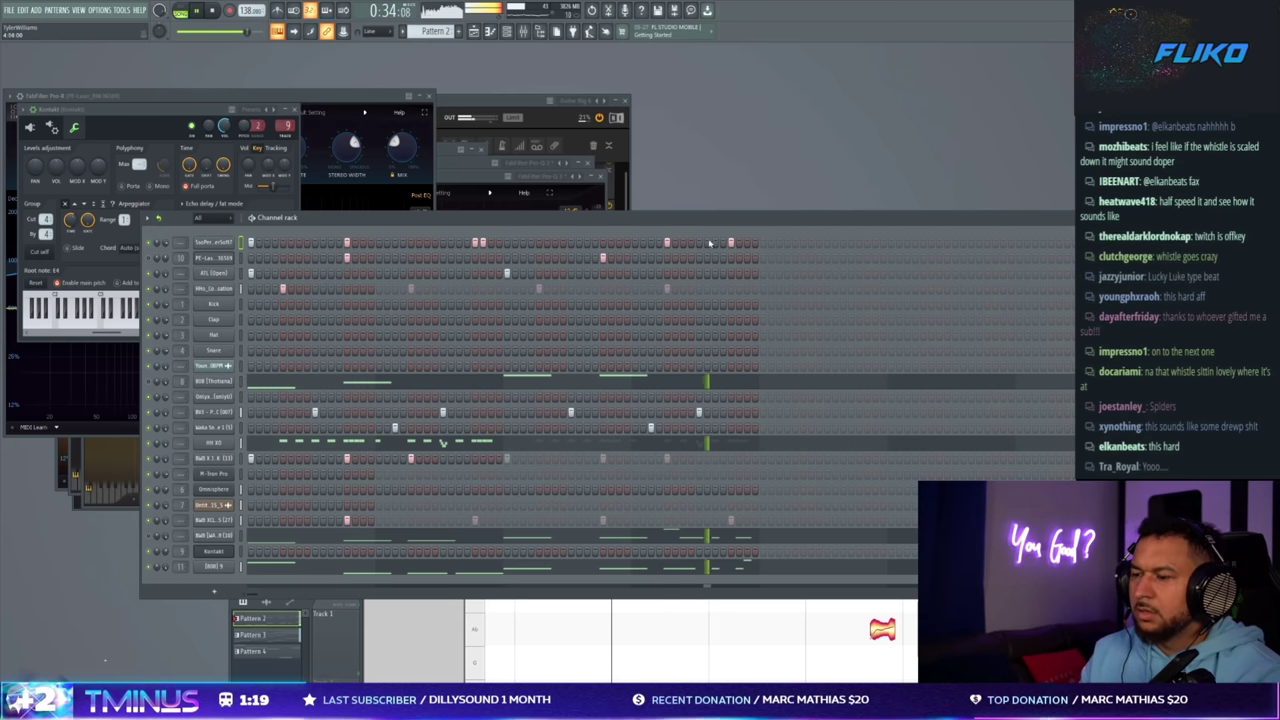
{"action": "left_click", "coordinate": [746, 243]}
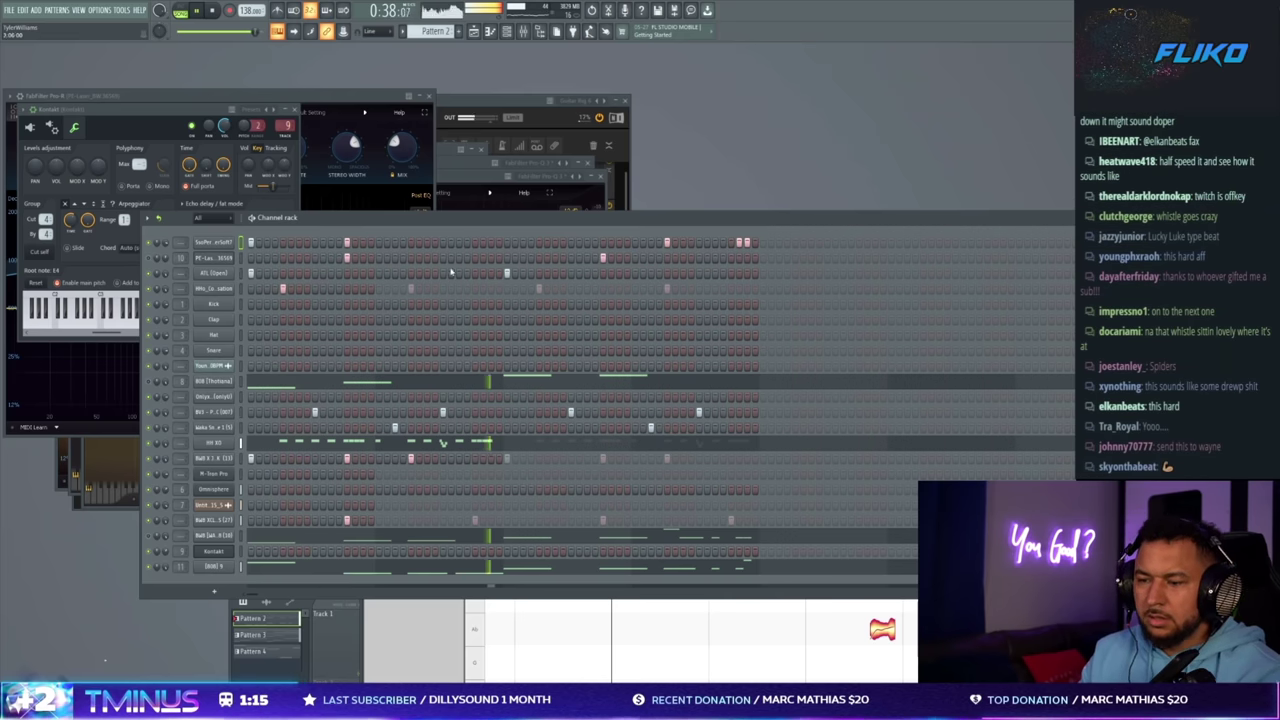
{"action": "left_click", "coordinate": [603, 243]}
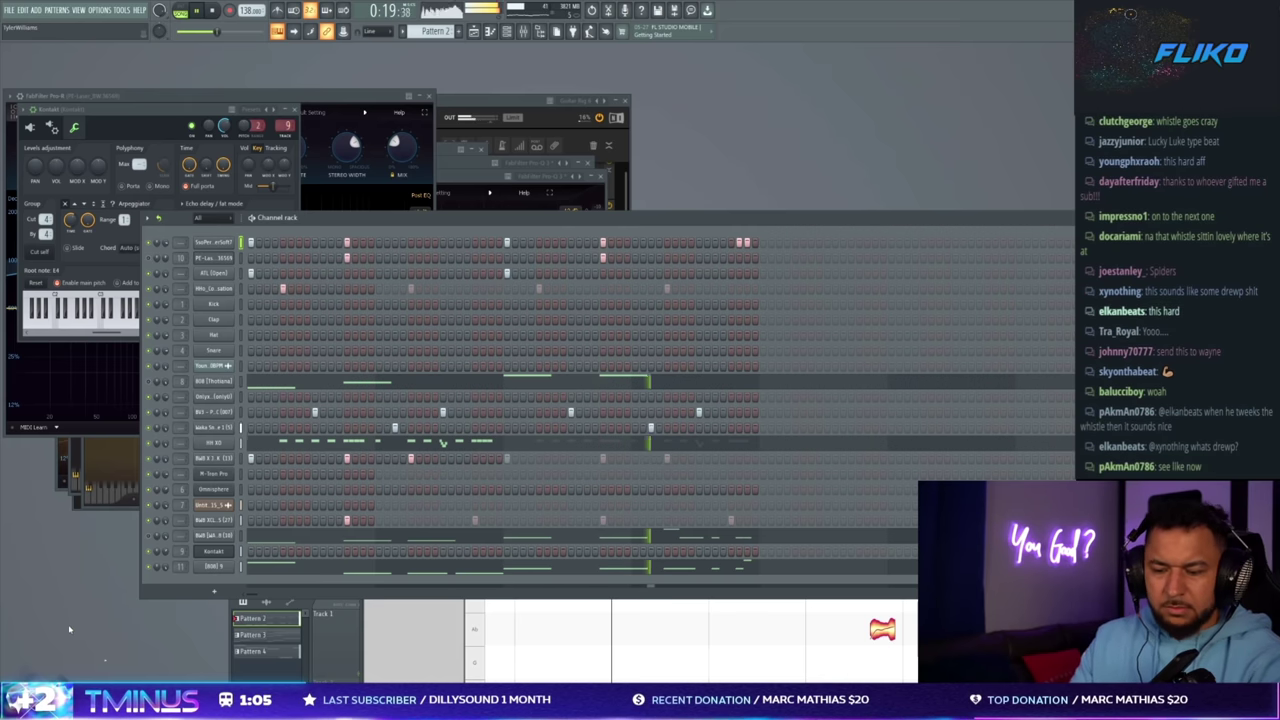
- Select the last two Pattern 4 clips on Track 5 in the enlarged playlist, and restore the playlist's size
{"action": "key", "text": "F5"}
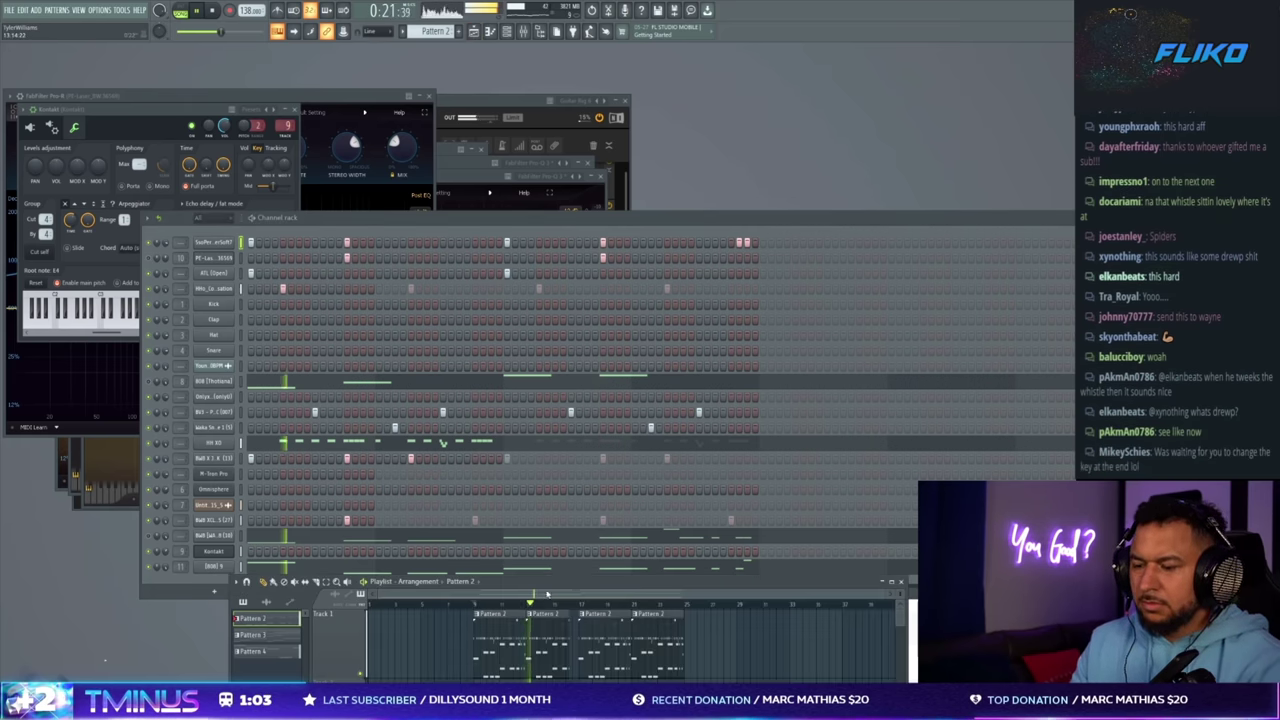
{"action": "double_click", "coordinate": [543, 582]}
{"action": "mouse_move", "coordinate": [509, 488]}
{"action": "left_mouse_down"}
{"action": "mouse_move", "coordinate": [368, 390]}
{"action": "mouse_move", "coordinate": [563, 403]}
{"action": "mouse_move", "coordinate": [552, 406]}
{"action": "left_mouse_up"}
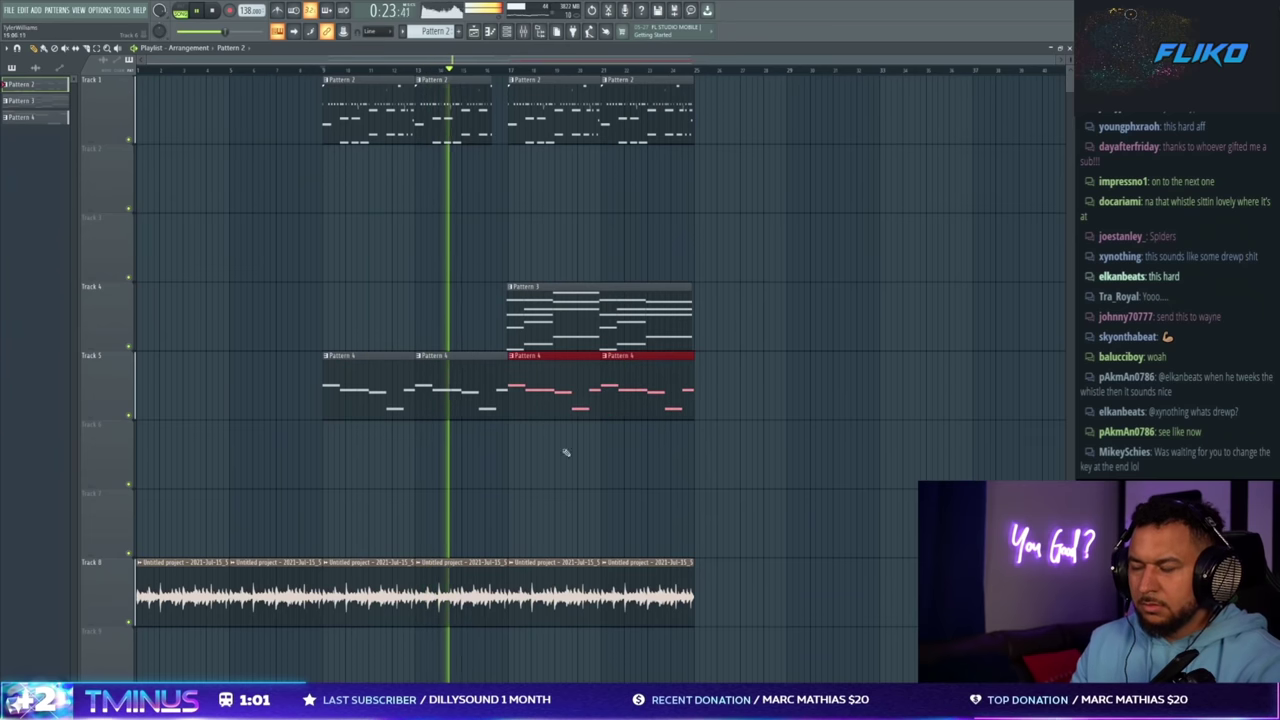
{"action": "double_click", "coordinate": [868, 50]}
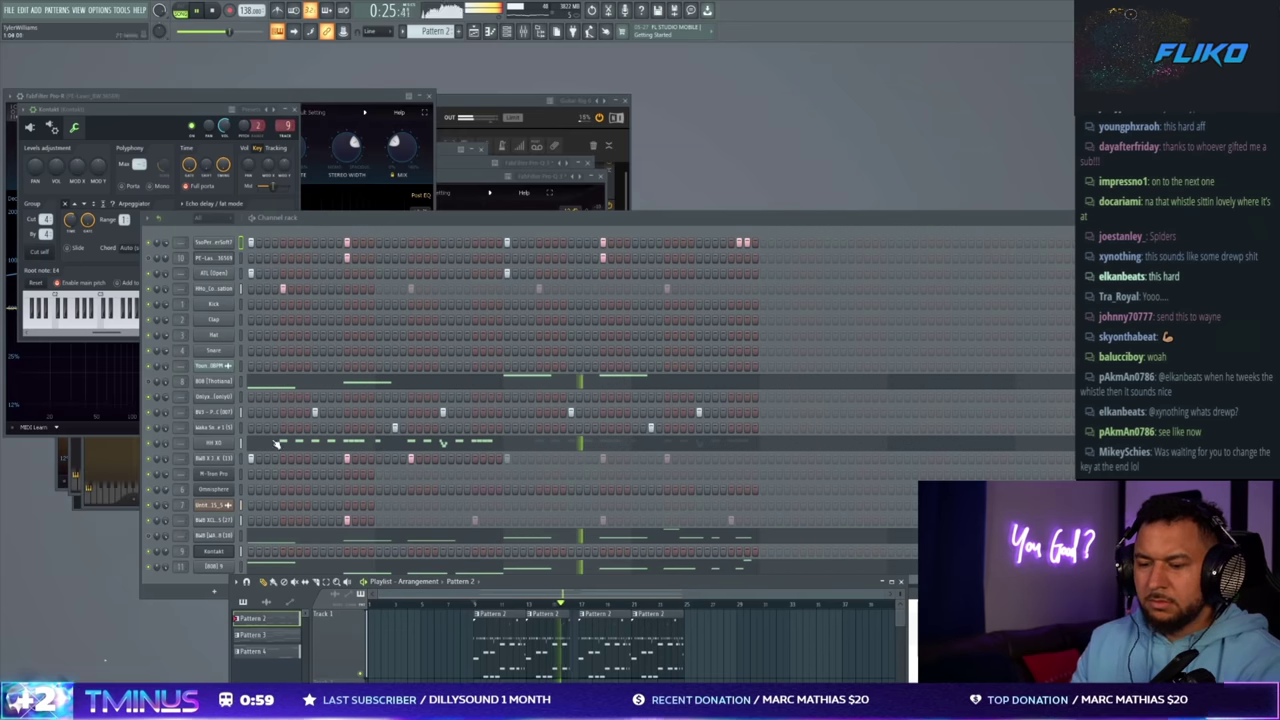
- Add a boost of about 16% to the [808] 9 sample in its precomputed effects
{"action": "key", "text": "F6"}
{"action": "left_click", "coordinate": [241, 551]}
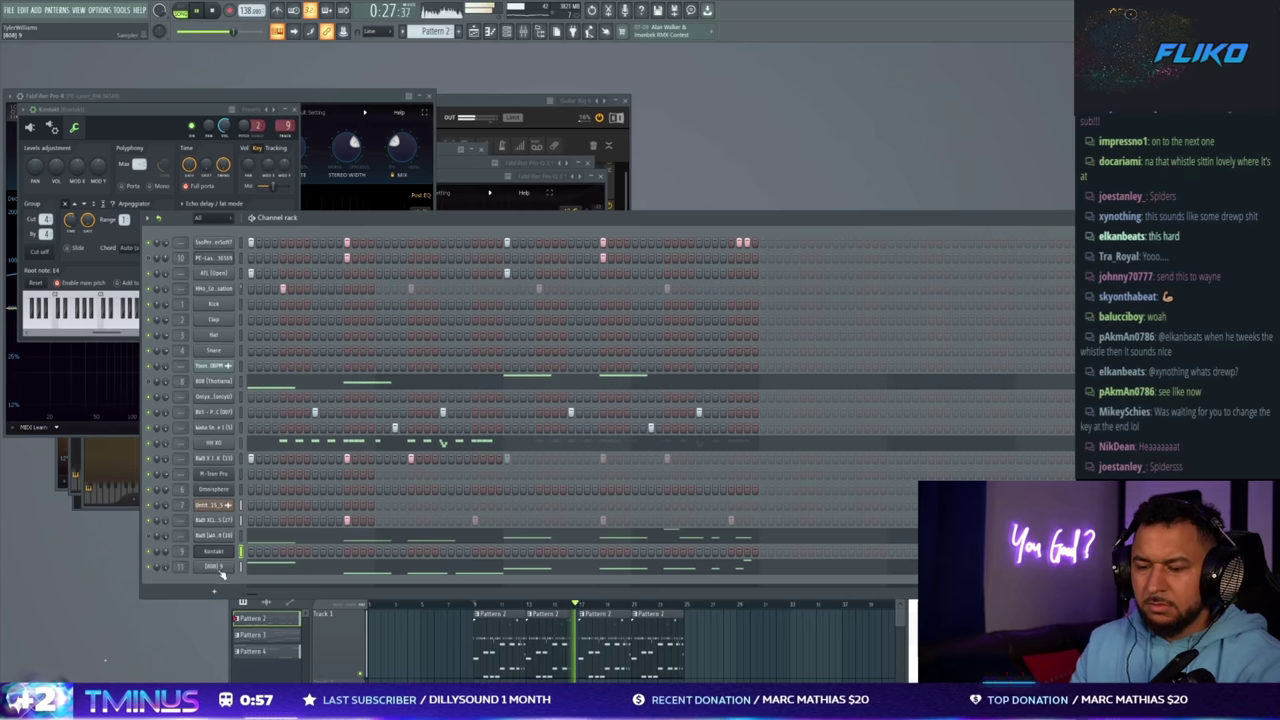
{"action": "left_click", "coordinate": [222, 567]}
{"action": "left_click", "coordinate": [44, 143]}
{"action": "left_click", "coordinate": [191, 205]}
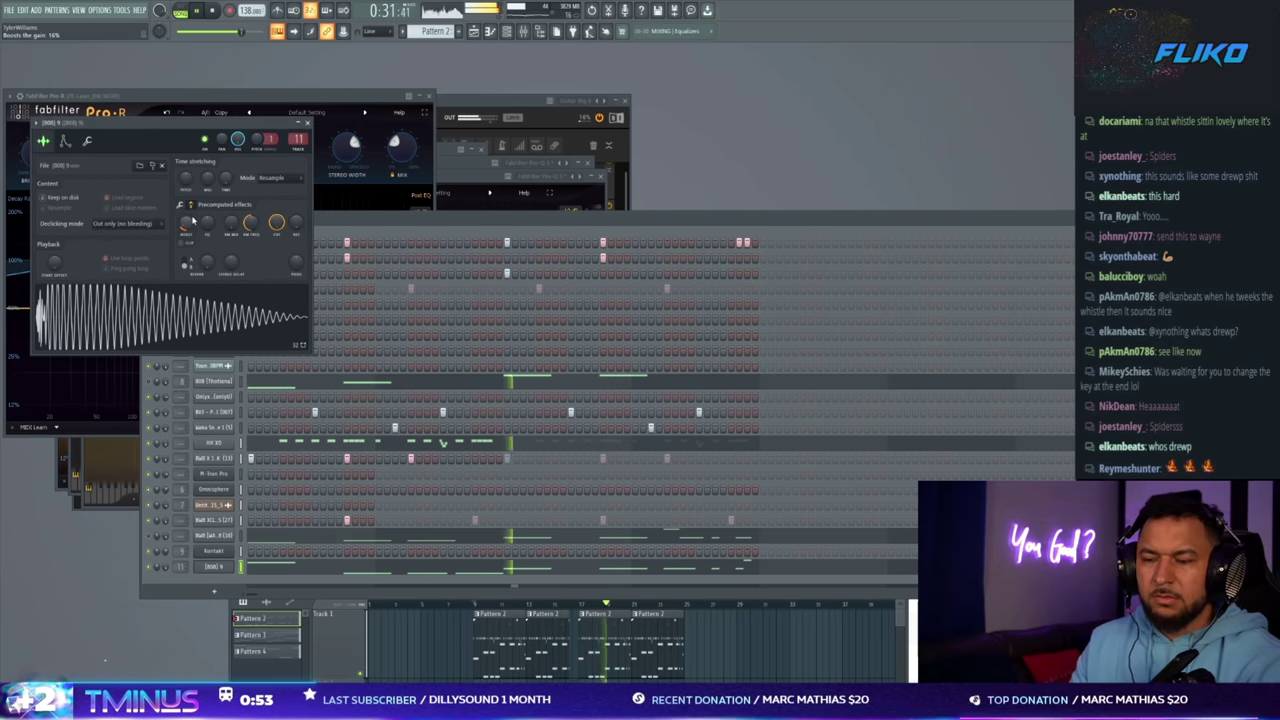
- Raise the [808] 9 mixer track's volume to about 1.2 dB and return to the channel rack
{"action": "key", "text": "F9"}
{"action": "left_click_drag", "start_coordinate": [573, 468], "coordinate": [573, 466]}
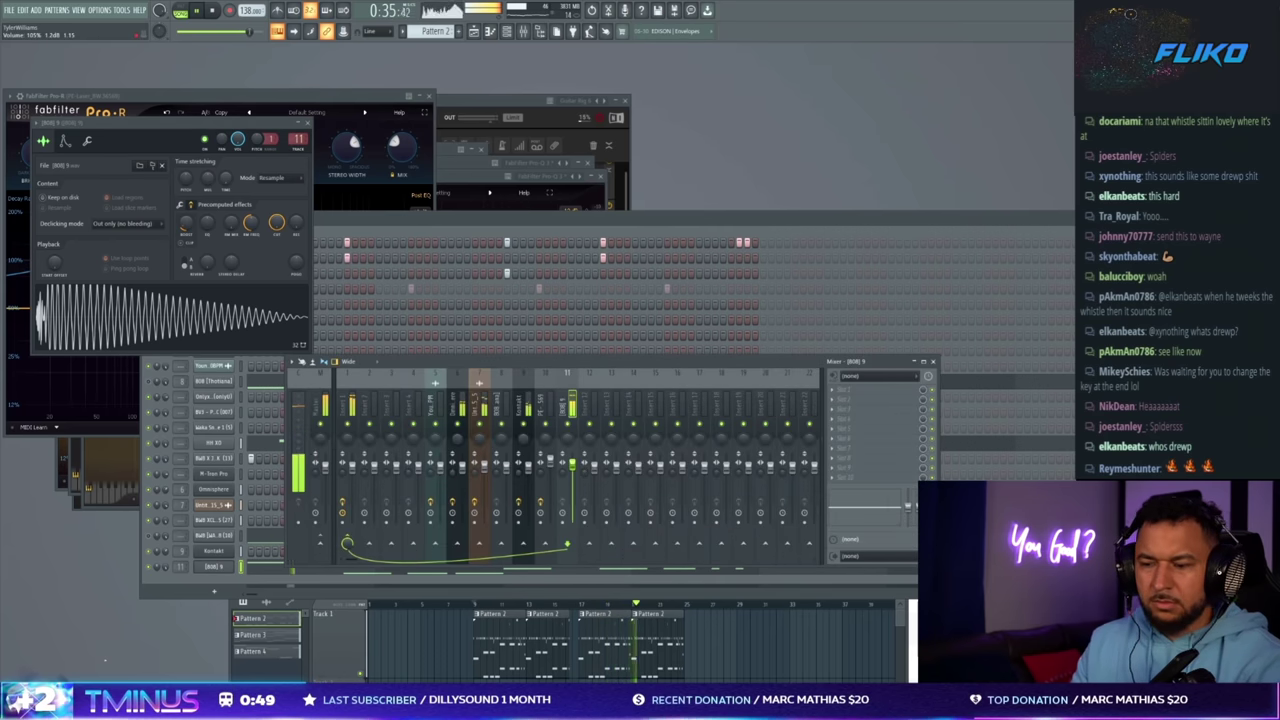
{"action": "left_click", "coordinate": [380, 218]}
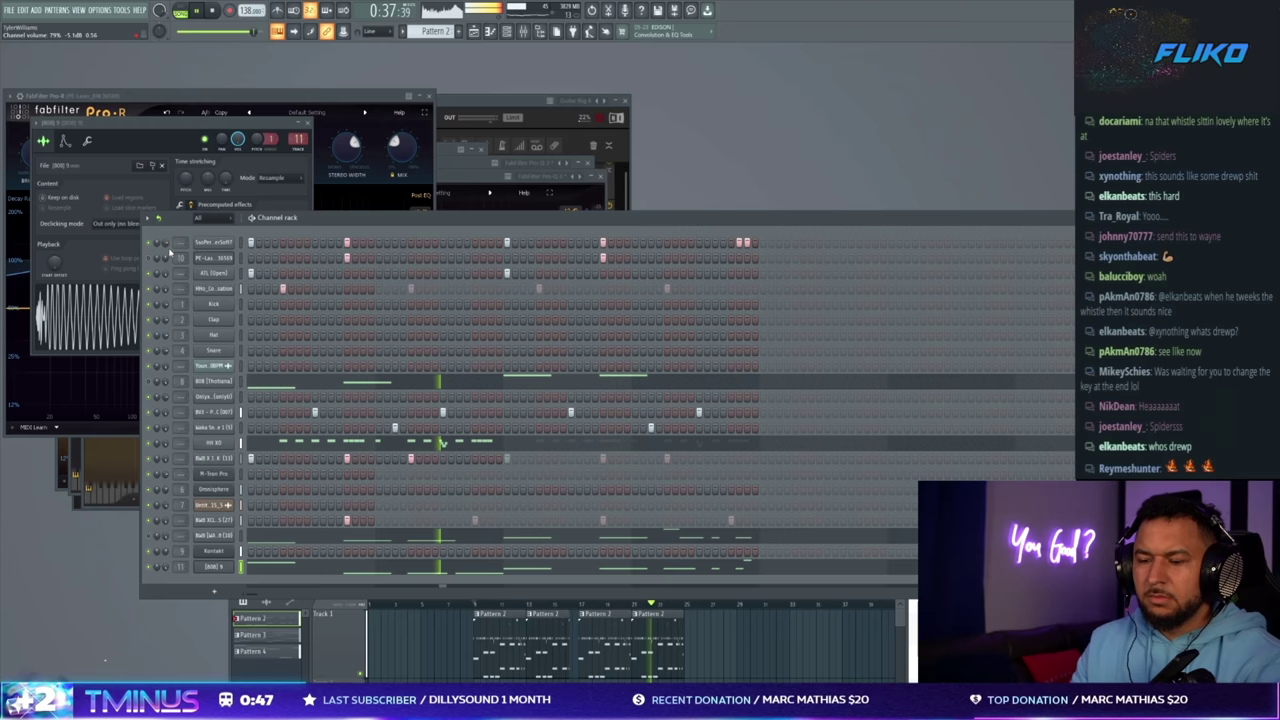